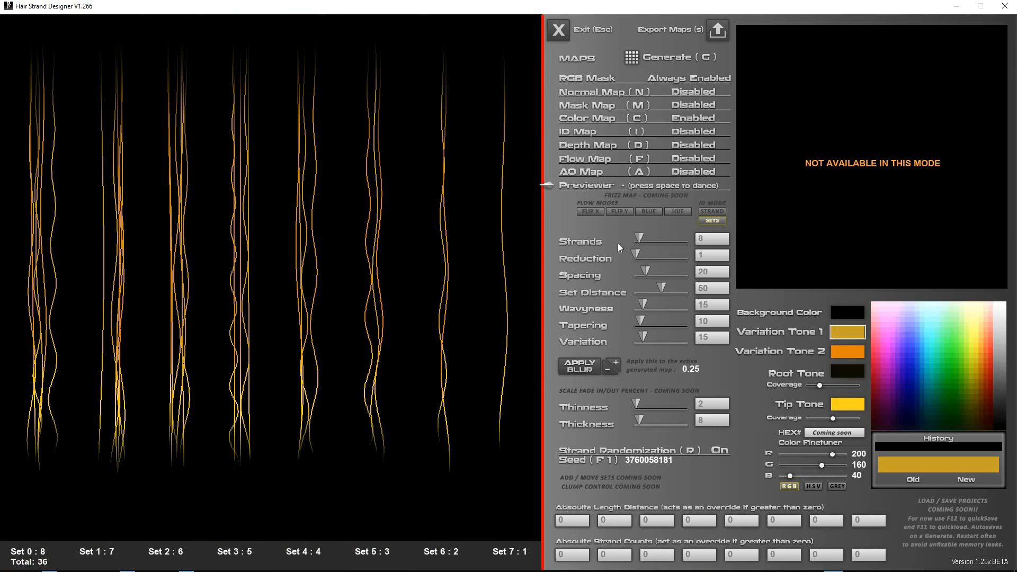
Adjust the hair strand settings to Spacing 44, Set Distance 45 and Wavyness 26.
drag(661, 288, 648, 305)
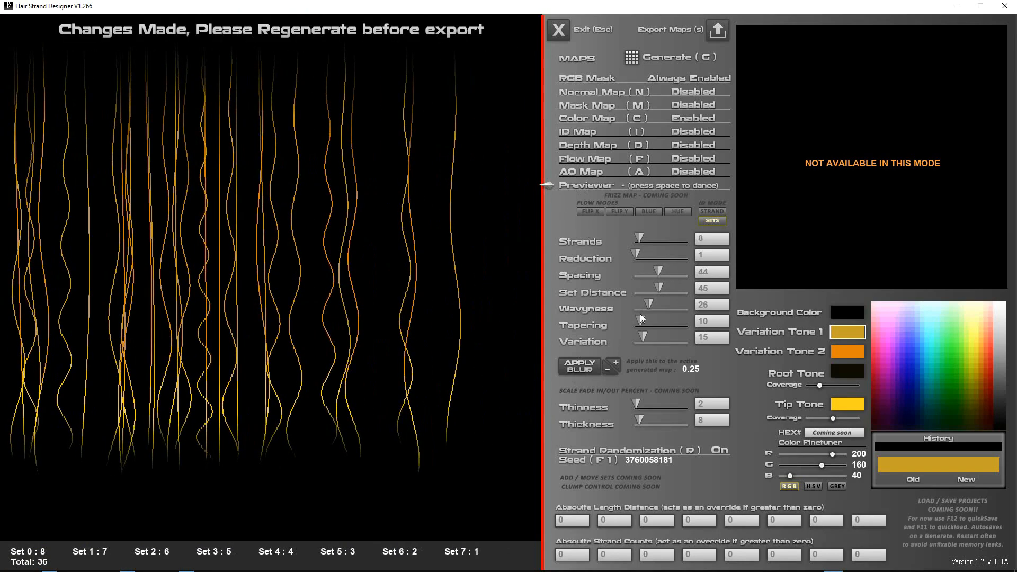
Enable the AO, Flow, Depth, ID, Mask and Normal maps and generate the full map set.
click(681, 172)
click(682, 158)
click(683, 145)
click(684, 132)
click(685, 105)
click(686, 92)
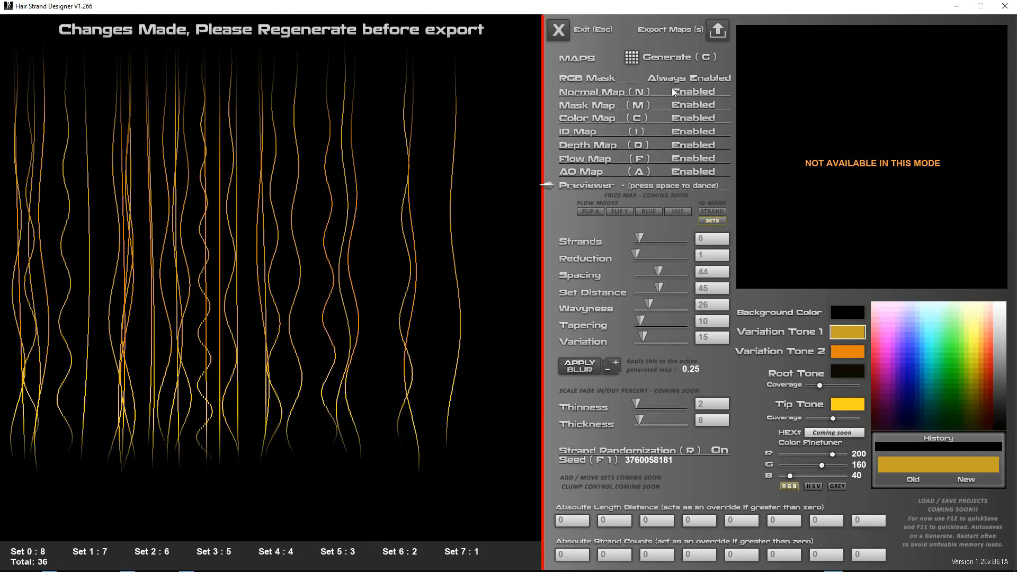
click(632, 57)
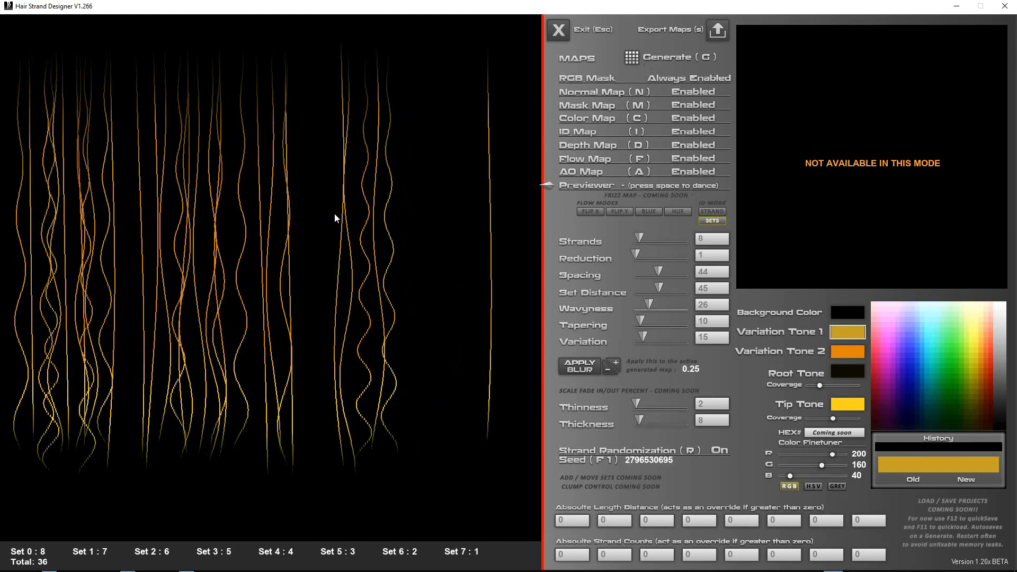
Preview the AO map and the Flow map, magnifying strands in each.
click(575, 175)
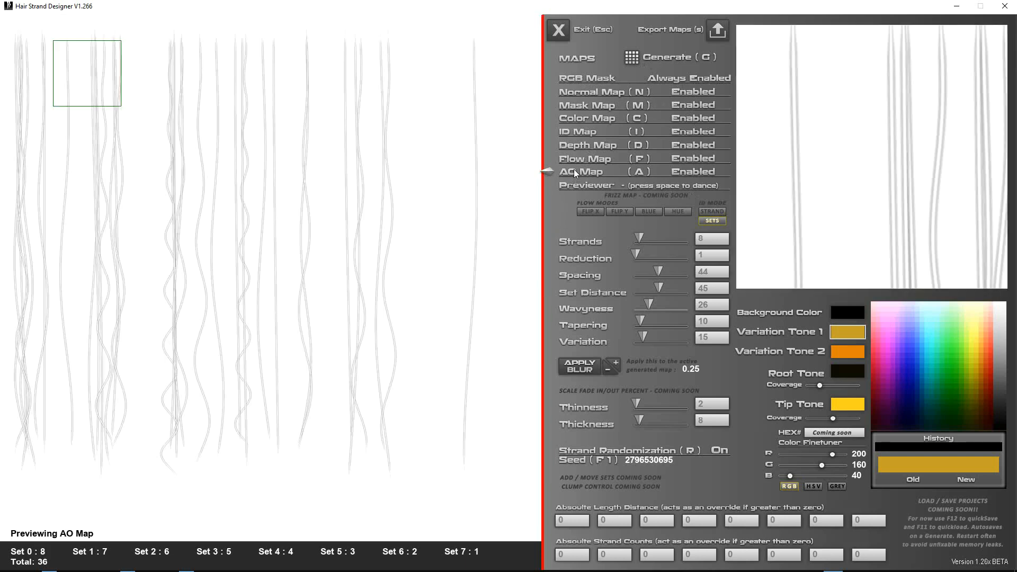
drag(71, 66, 104, 73)
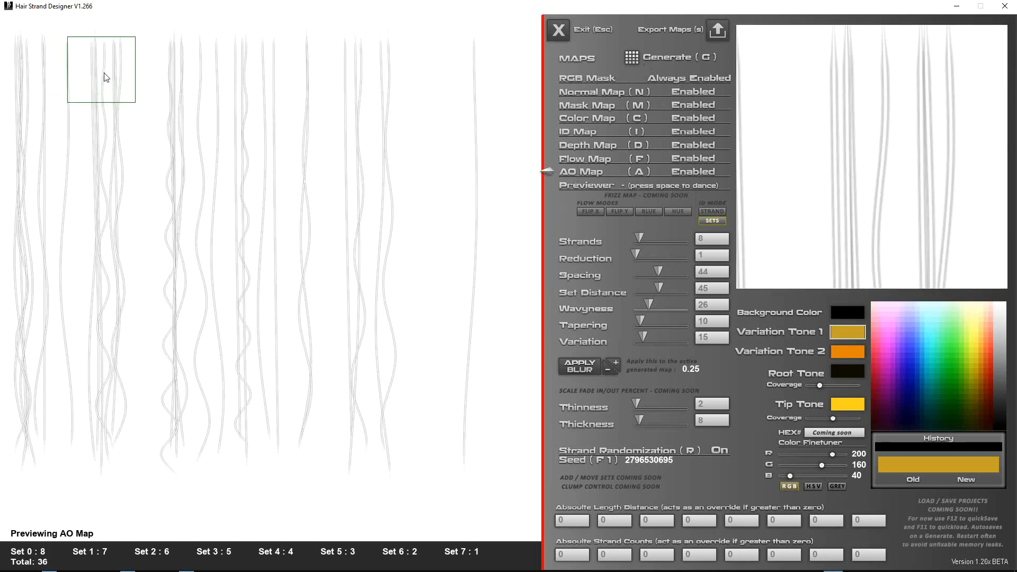
click(587, 163)
click(232, 200)
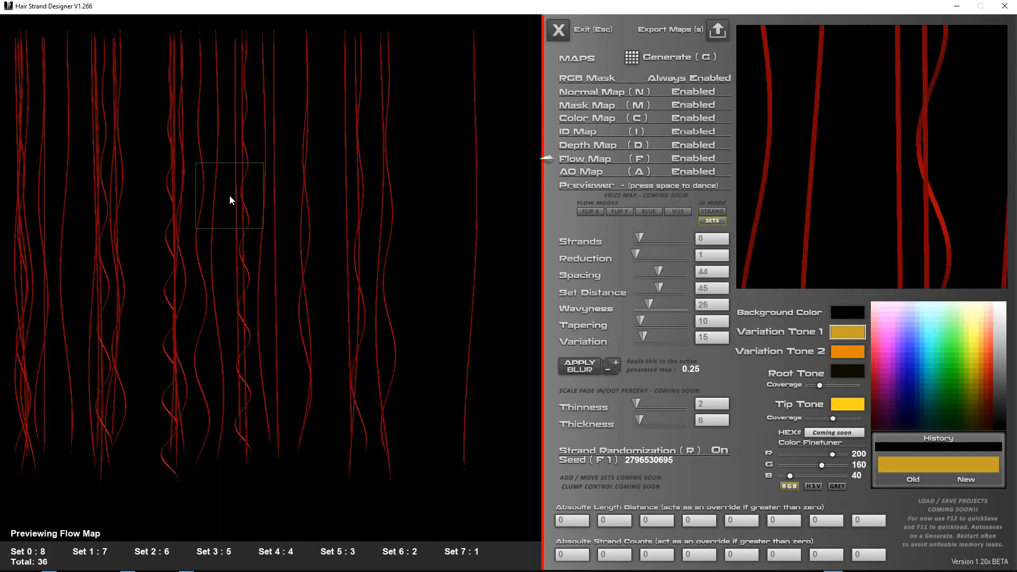
Preview the Depth, ID, Color, Mask and Normal maps, ending on the ID map.
click(599, 148)
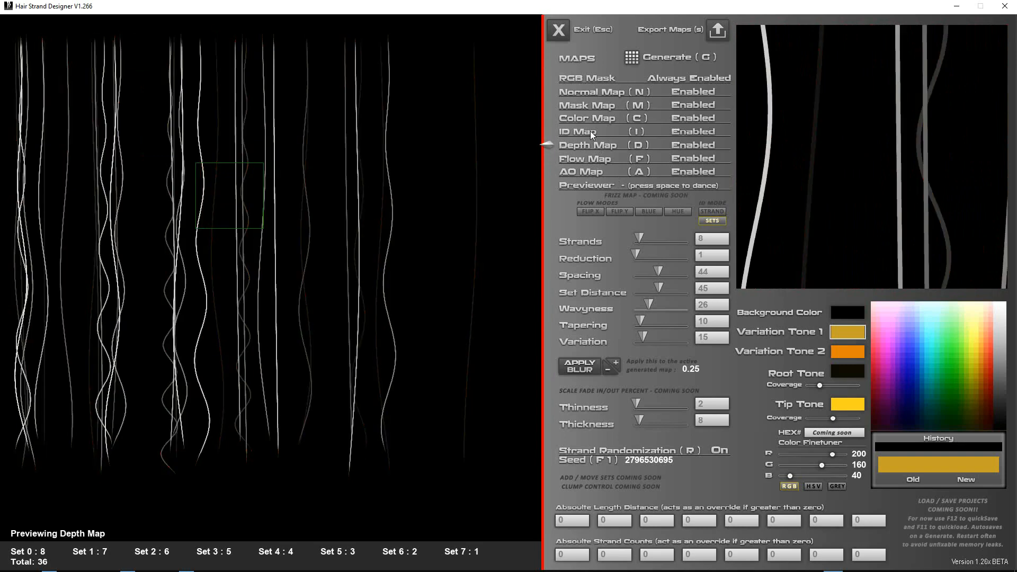
click(592, 136)
click(588, 119)
click(588, 108)
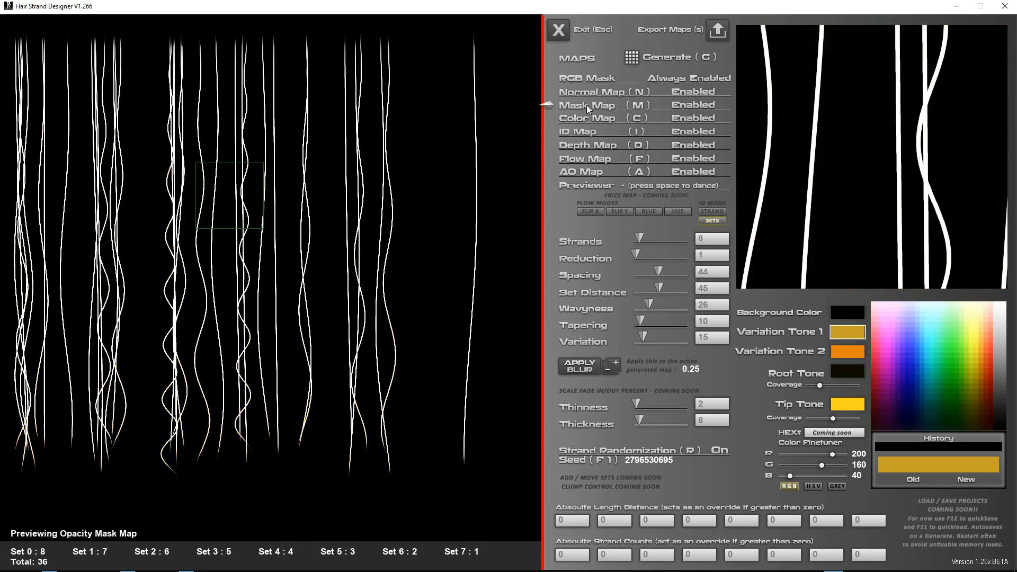
click(587, 97)
click(585, 135)
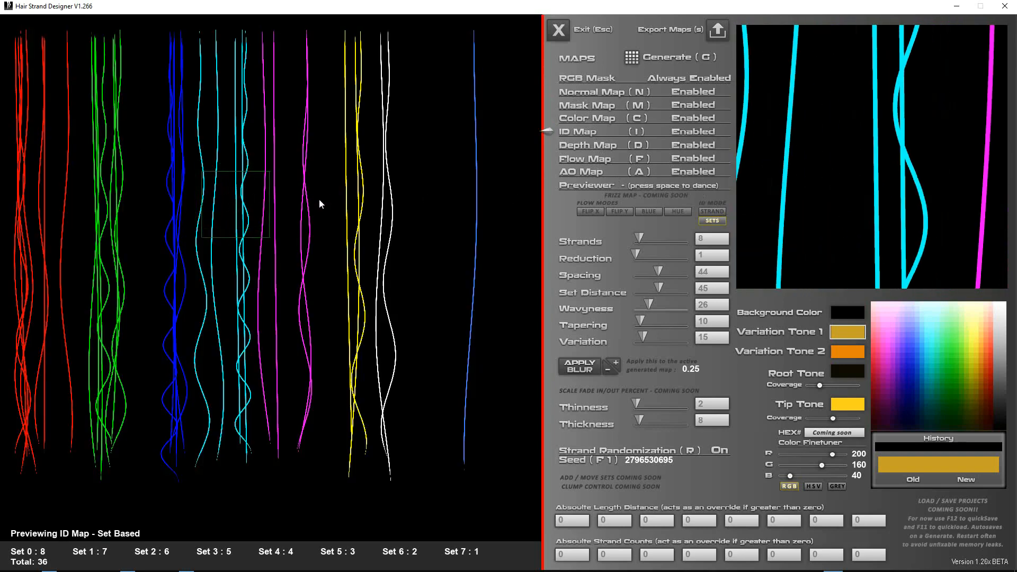
Try the Strand ID mode and return the ID mode to Sets.
click(713, 214)
click(715, 217)
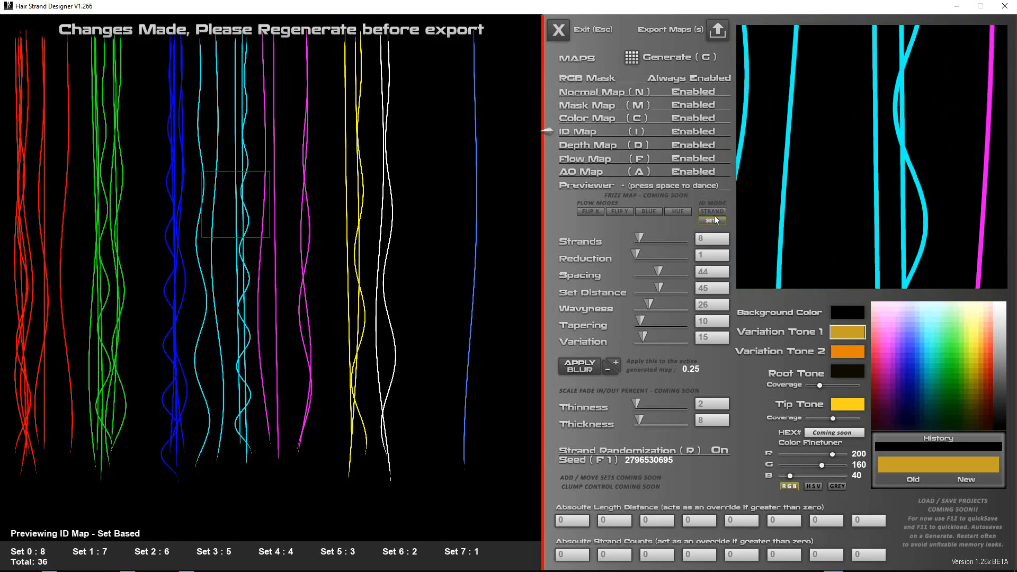
click(716, 216)
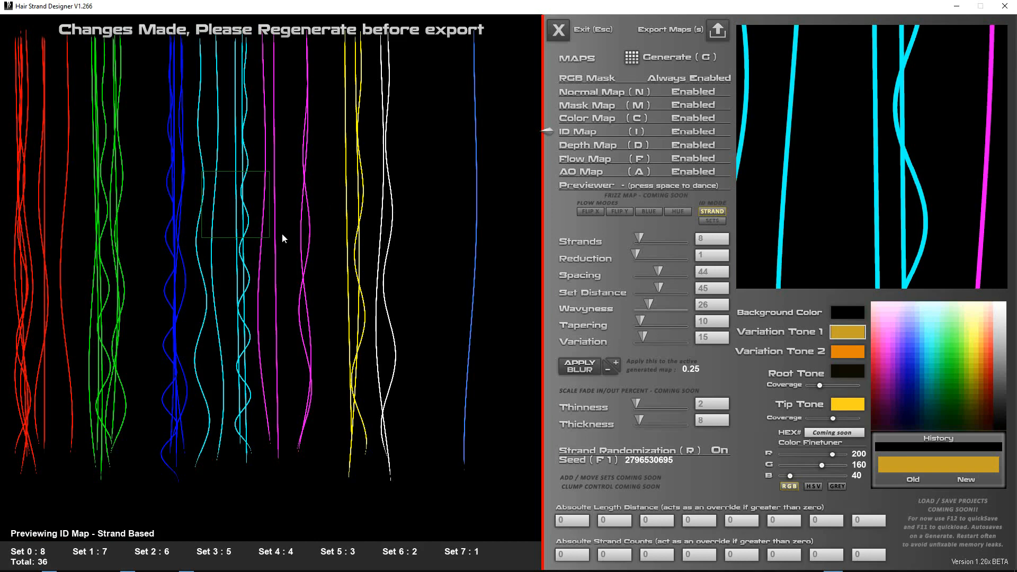
click(716, 223)
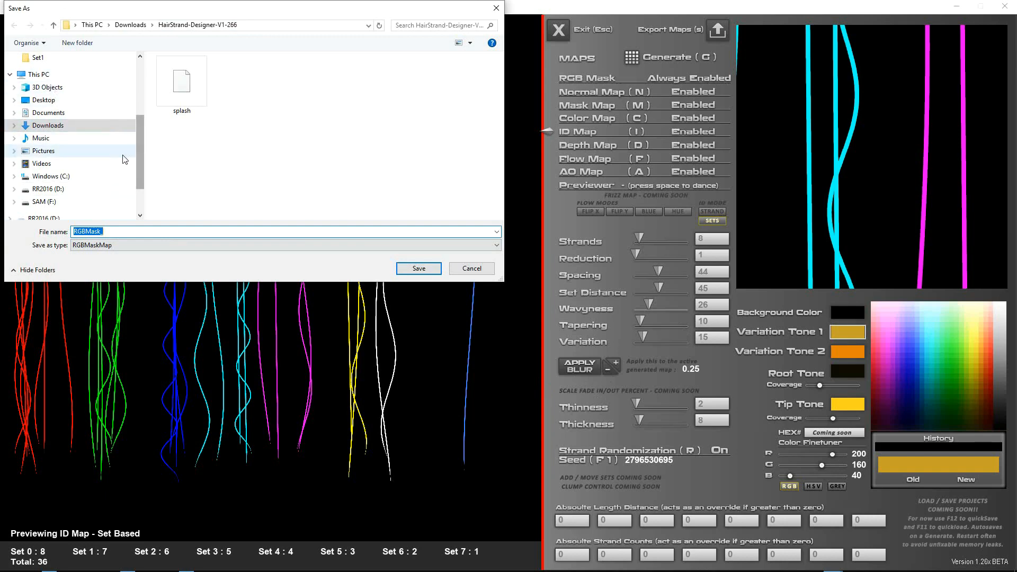
Start exporting the maps and choose New folder on the Desktop as the save location.
scroll(80, 137, down, 1)
scroll(47, 106, up, 4)
click(38, 82)
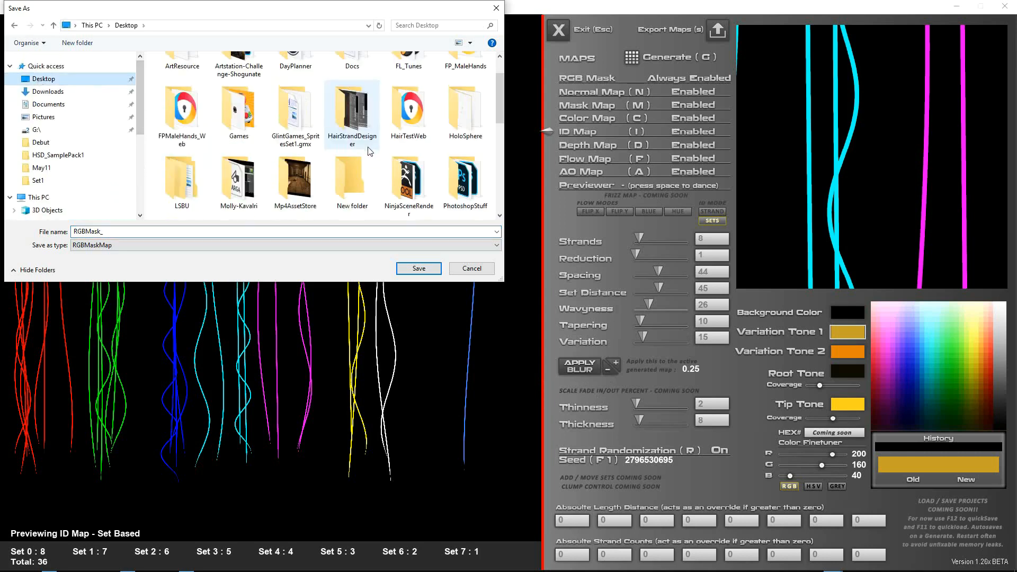
scroll(364, 191, down, 2)
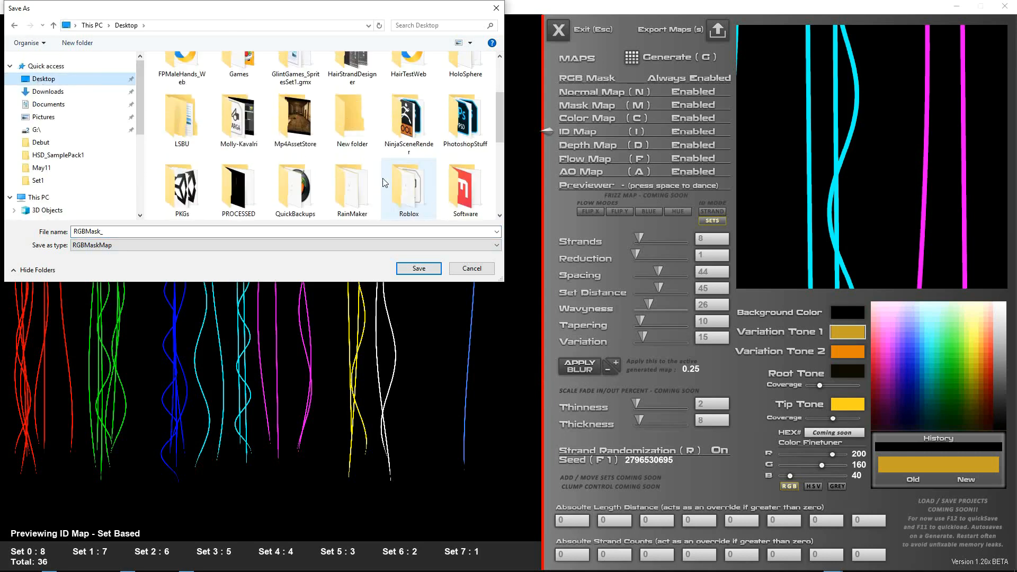
double_click(350, 116)
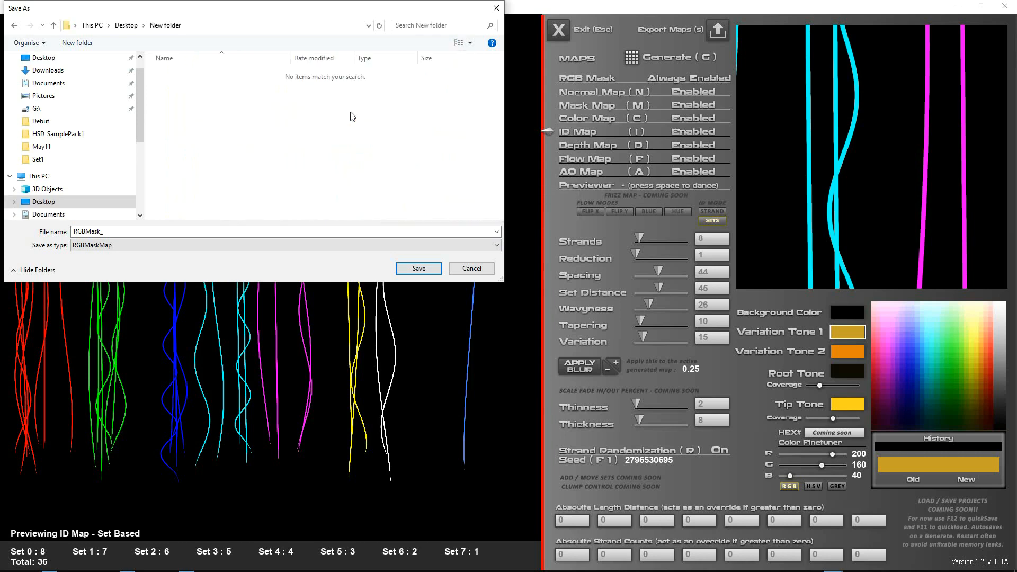
Save the RGB mask map as RGBMask_1 using the RGBMaskMap file type.
click(192, 231)
click(144, 231)
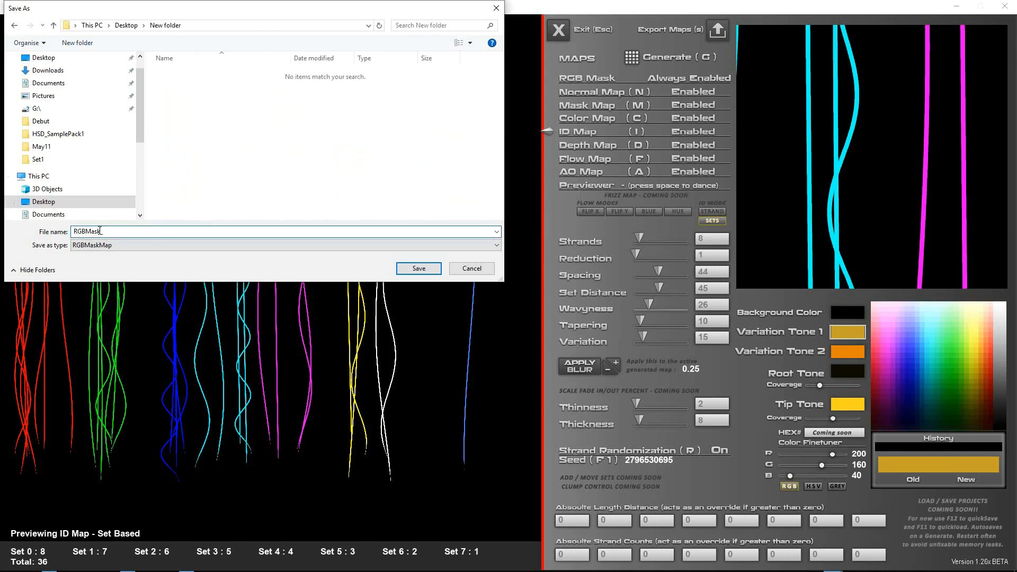
click(410, 246)
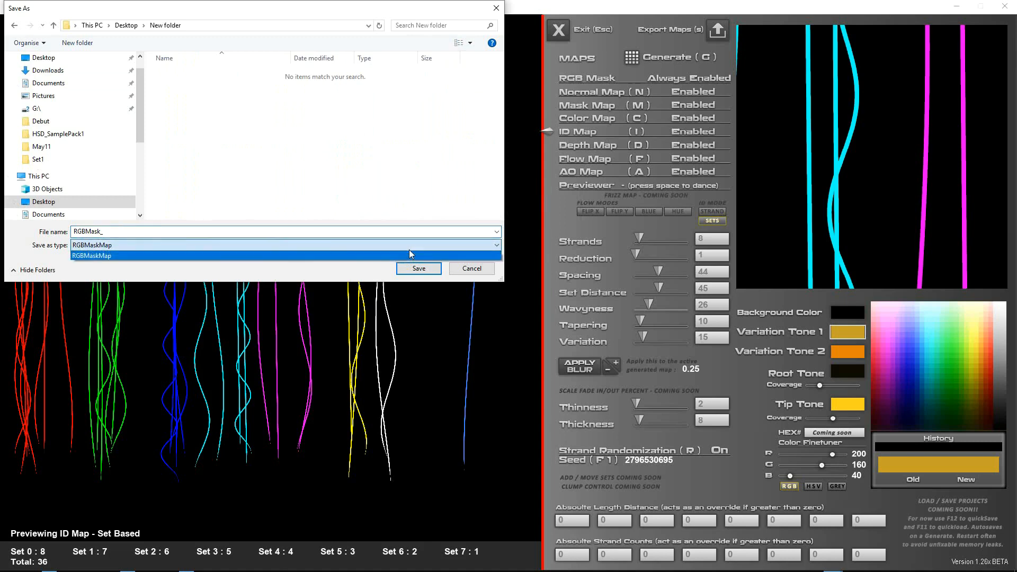
click(410, 255)
click(114, 231)
click(122, 229)
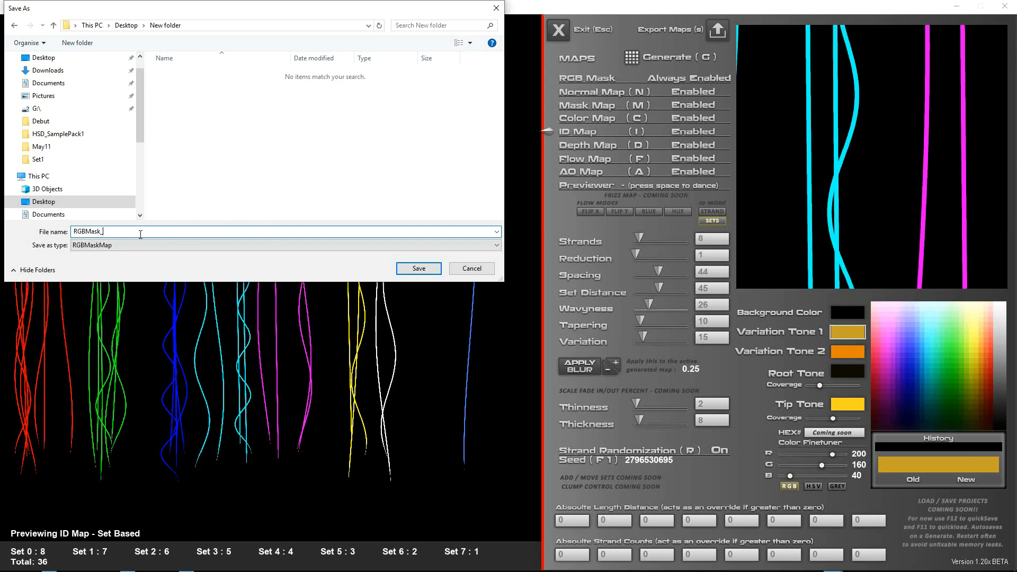
click(406, 270)
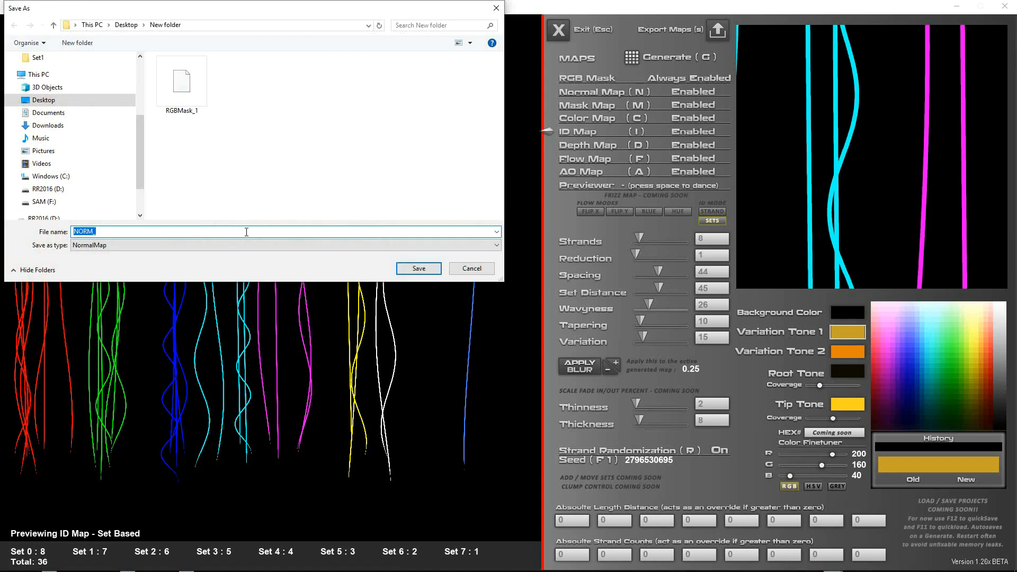
Save the normal map as NORM_1 and the ID map as ID_1.
click(246, 231)
click(407, 270)
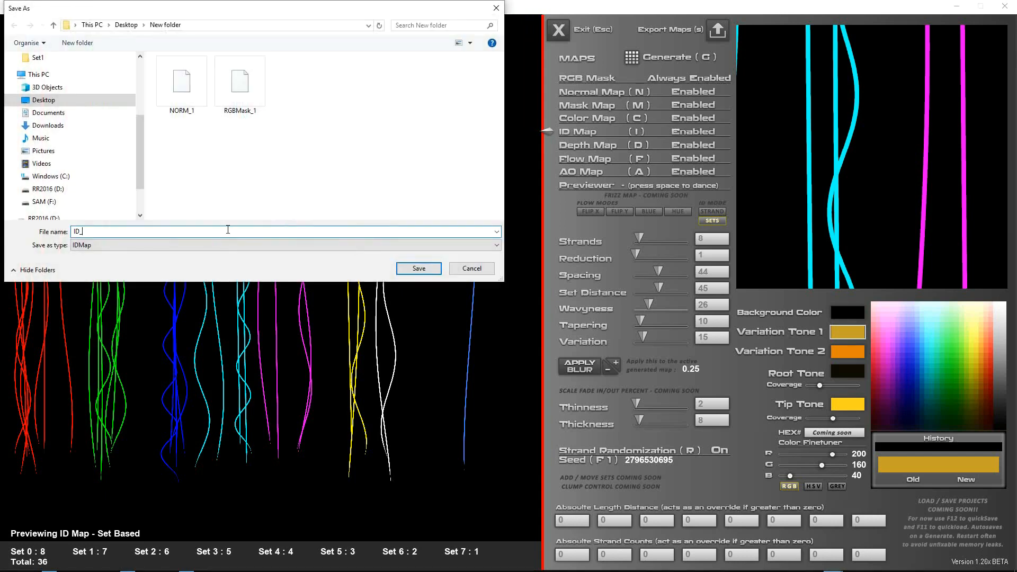
text(1)
click(432, 270)
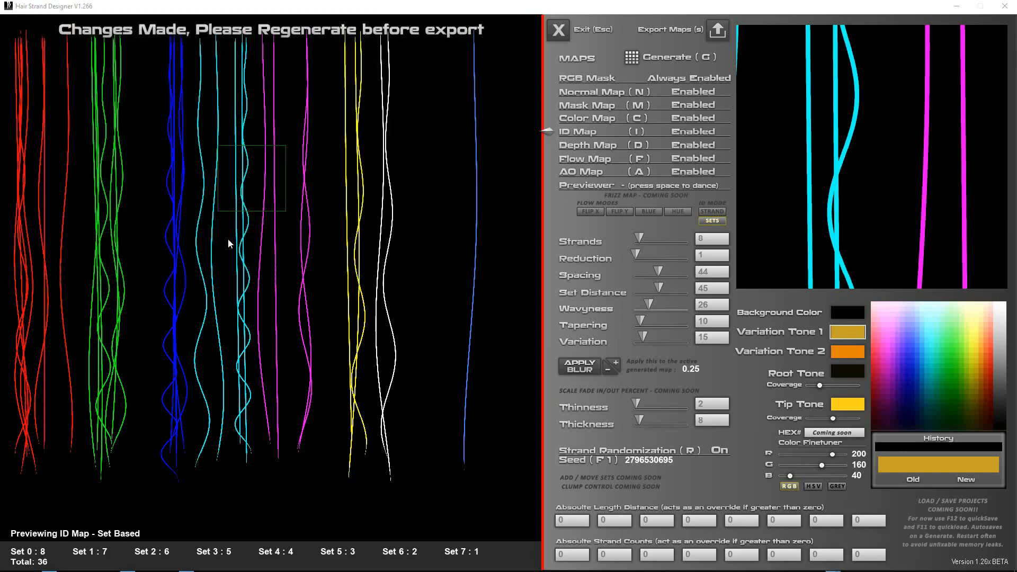
Save the color map as COLOR_1 and the mask map as MASK_1.
text(1)
click(408, 271)
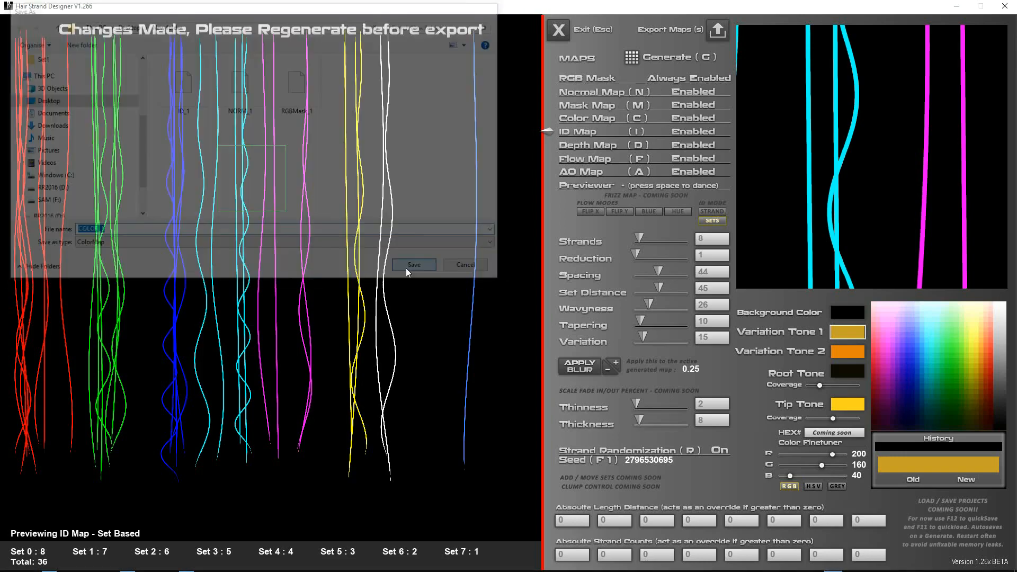
click(183, 229)
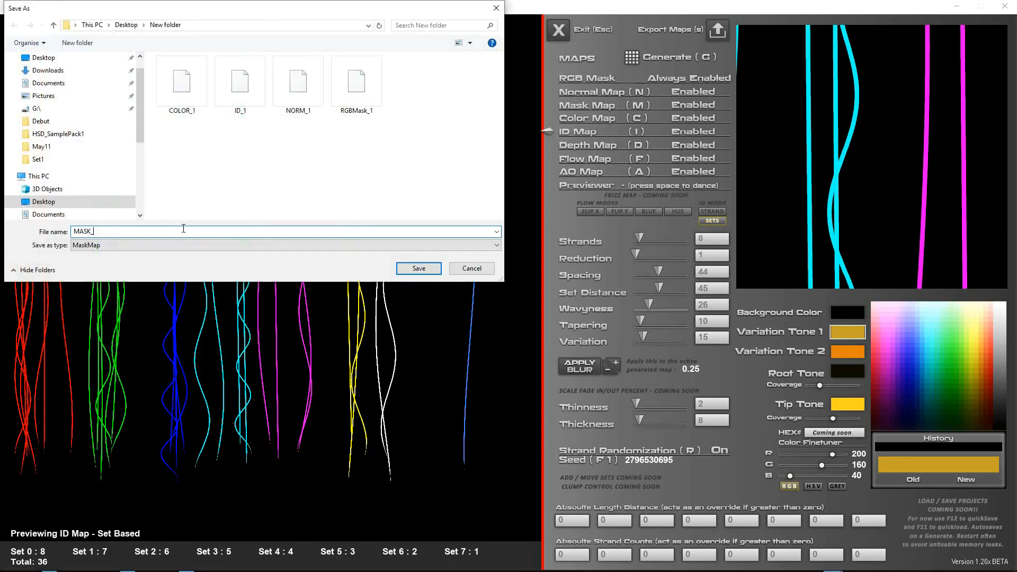
click(427, 268)
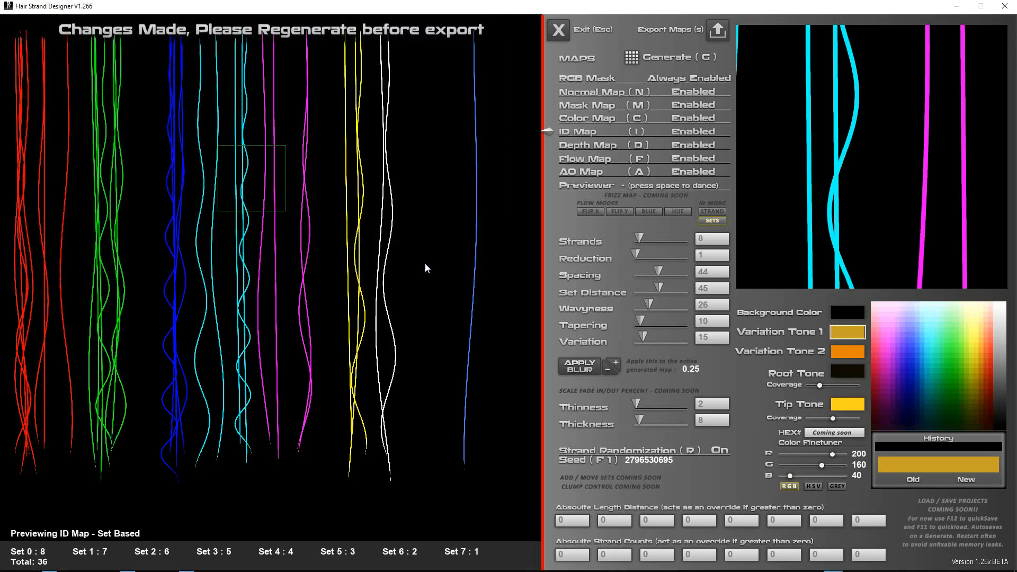
Save the depth map as DEPTH_1 and the flow map as FLOW_1.
click(237, 229)
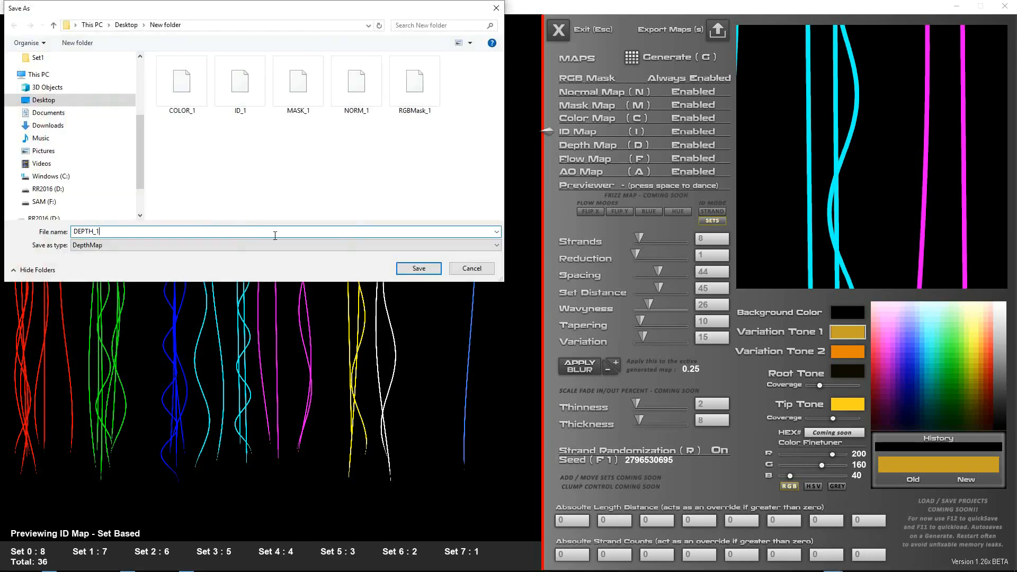
click(429, 270)
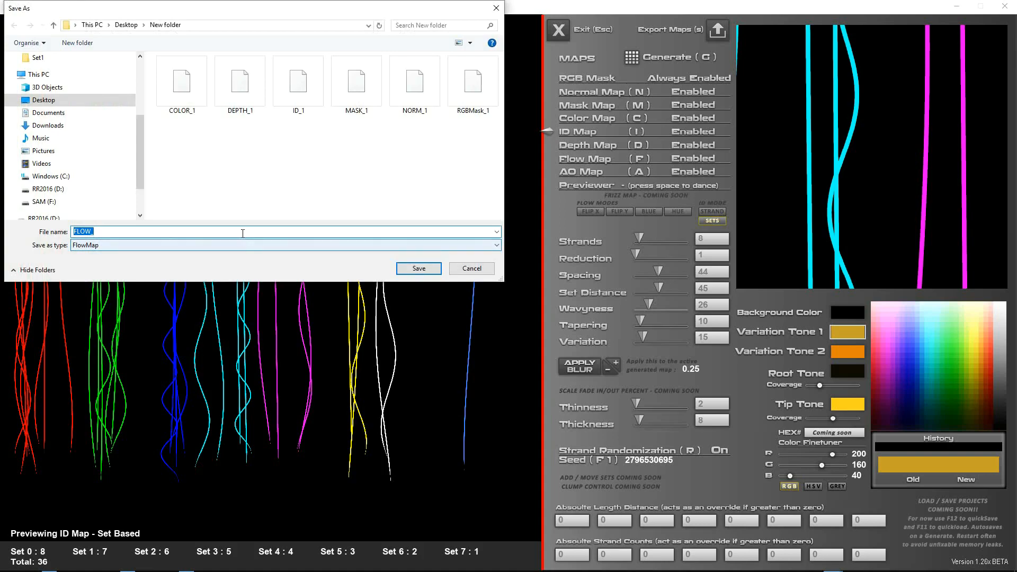
click(238, 231)
text(1)
click(430, 269)
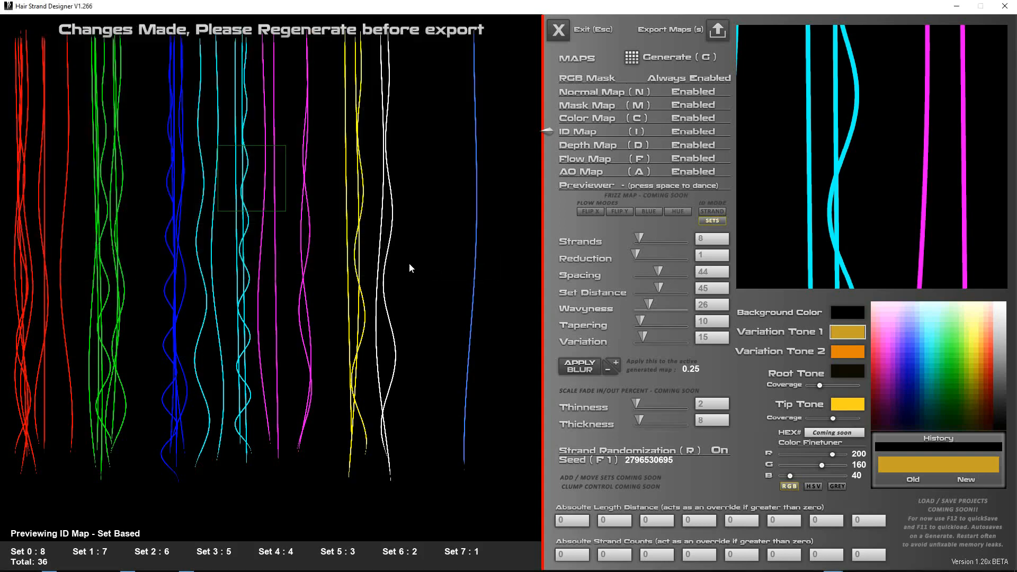
Save the ambient occlusion map as AO_1 to complete the export.
click(281, 232)
text(1)
click(432, 270)
Switch to Photoshop and open the exported AO_1 image from New folder on the Desktop.
click(956, 5)
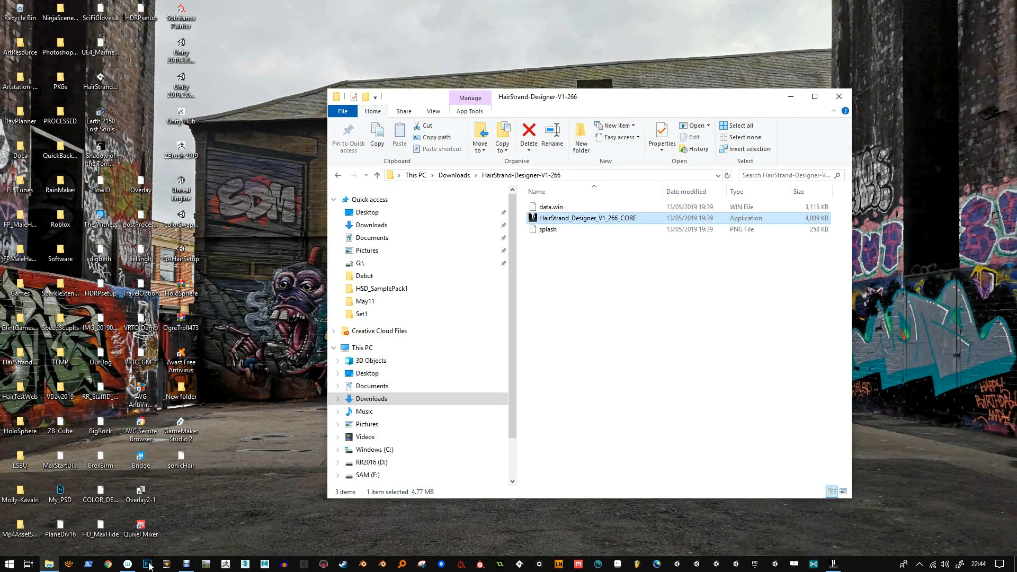
click(148, 564)
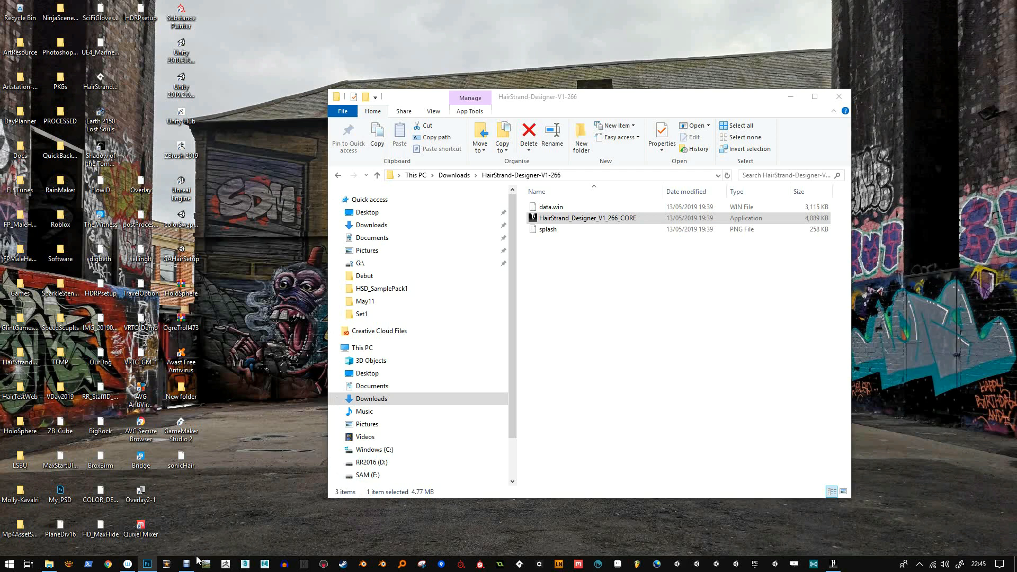
mouse_move(150, 567)
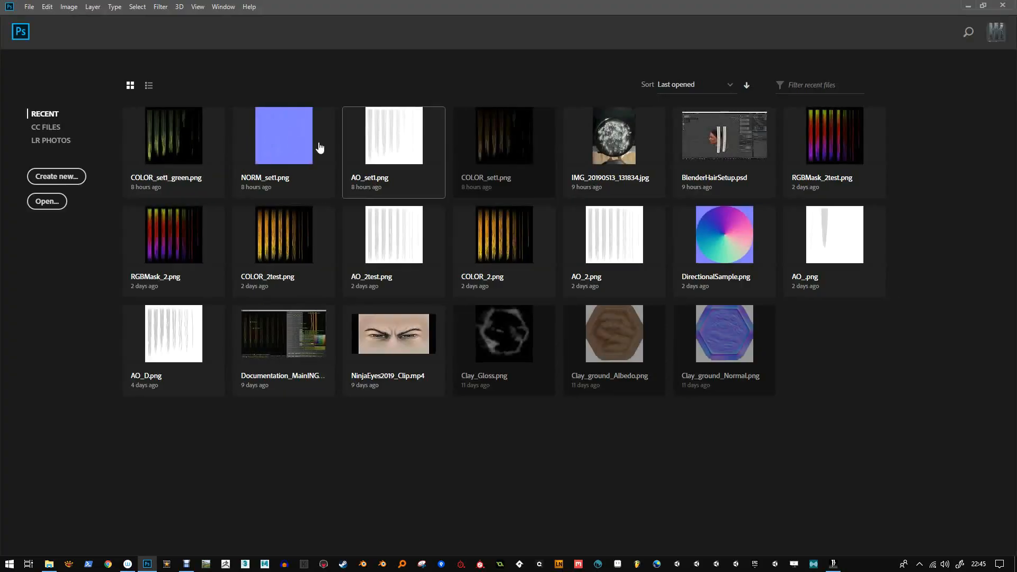
click(53, 204)
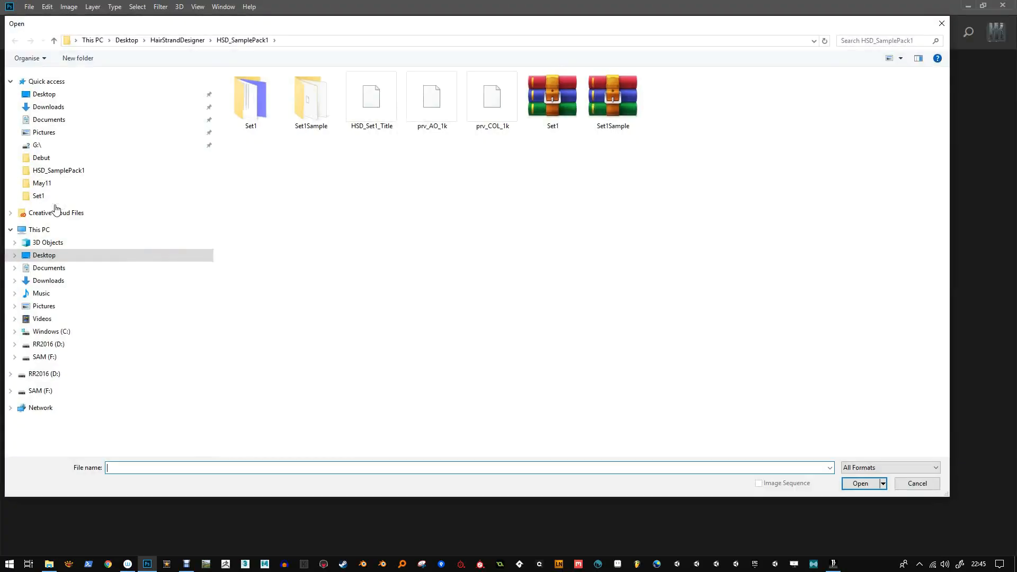
click(47, 95)
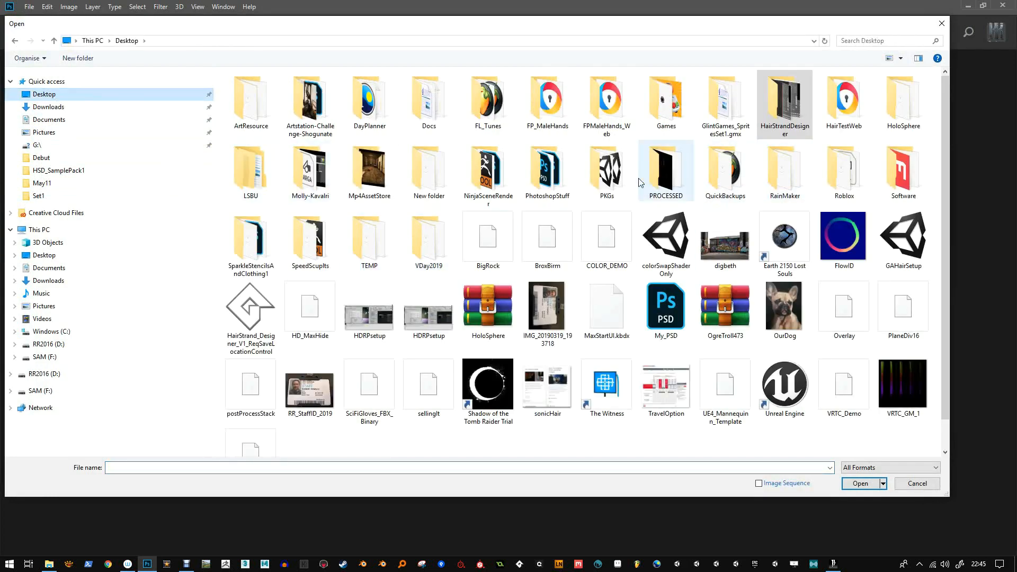
double_click(433, 186)
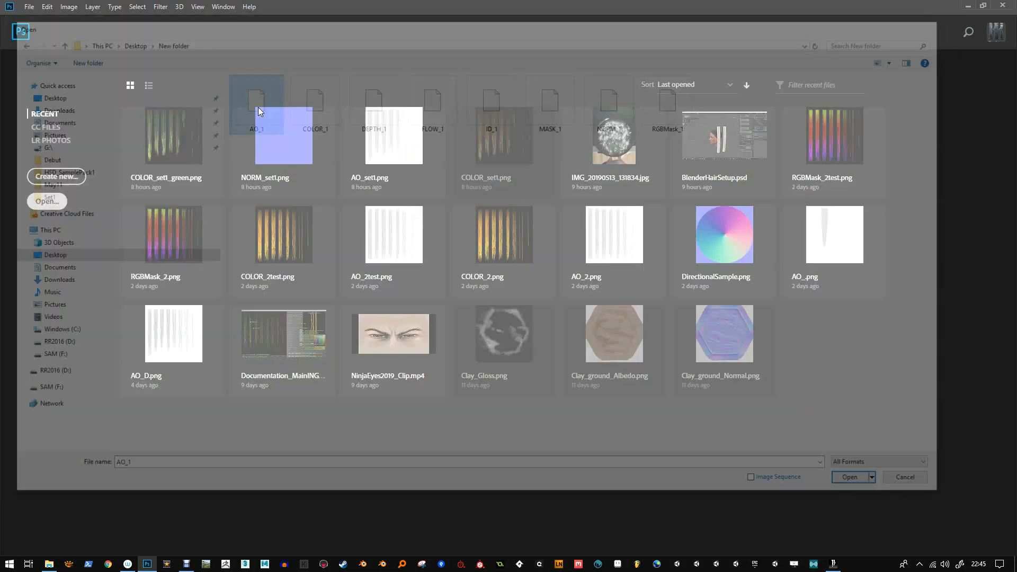
double_click(258, 108)
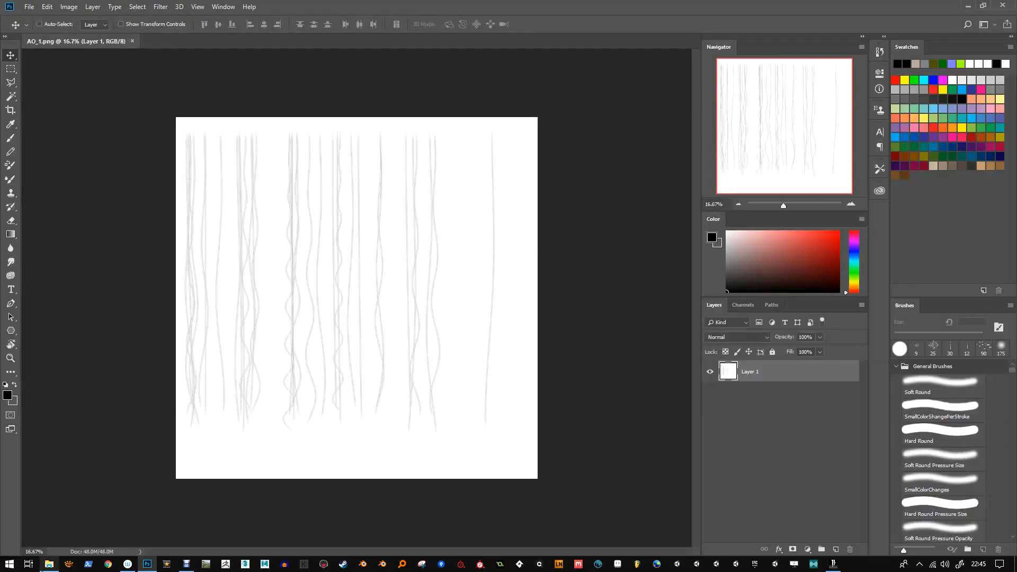
Switch to File Explorer and open New folder on the Desktop containing the exported hair maps.
click(49, 563)
click(367, 212)
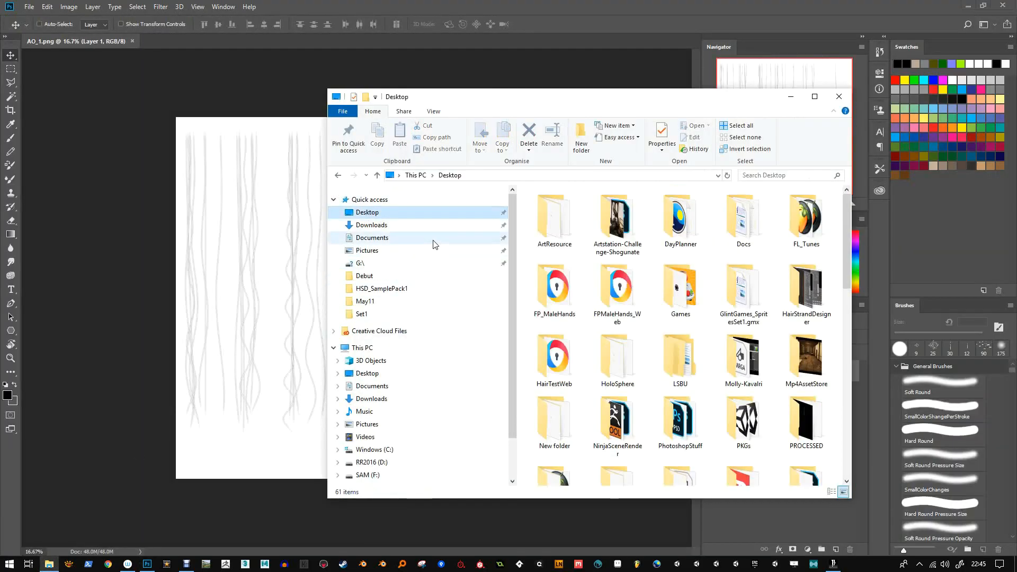
scroll(721, 374, down, 5)
scroll(720, 374, up, 3)
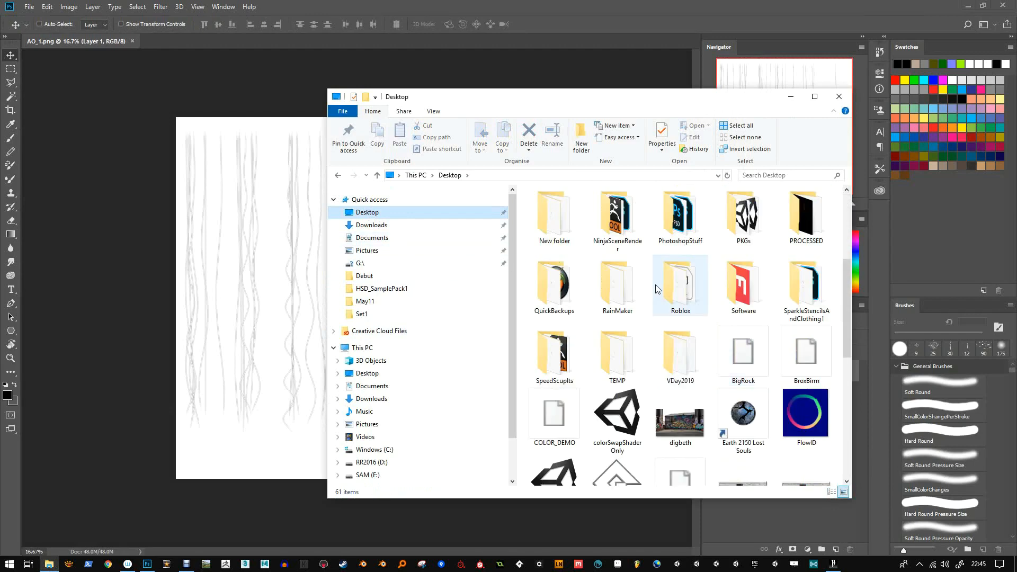
scroll(762, 249, up, 3)
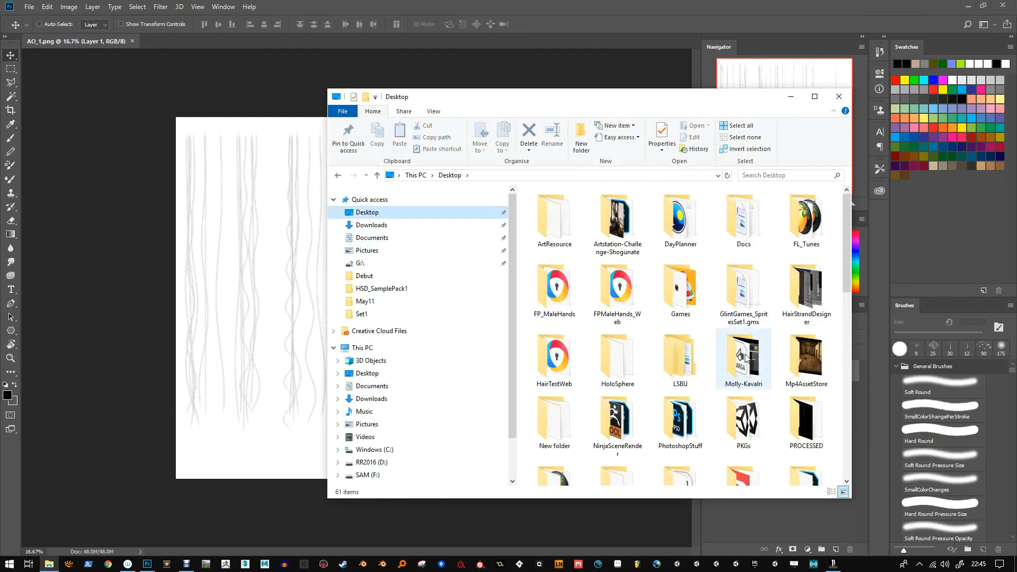
double_click(554, 419)
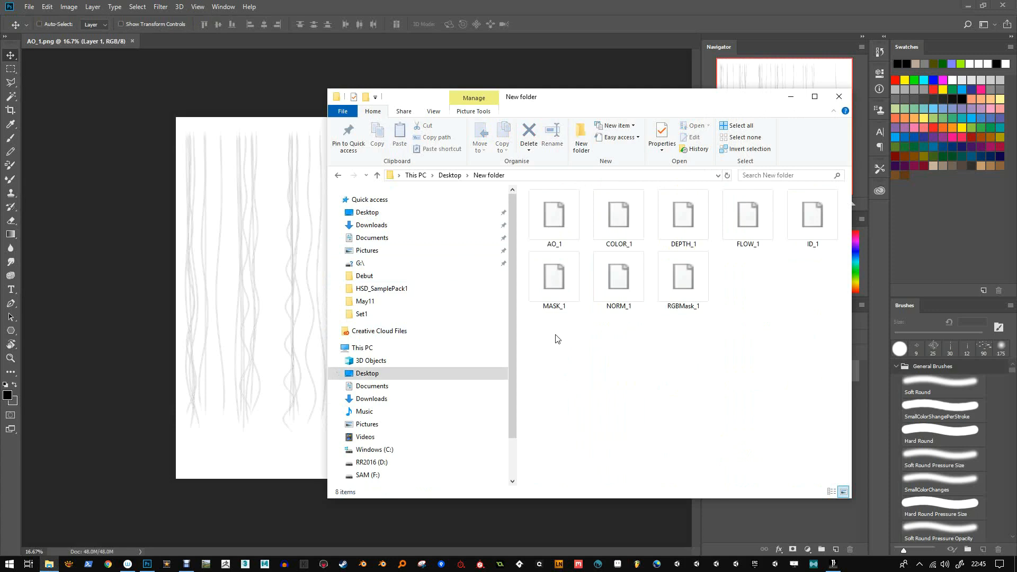
Place the seven maps from COLOR_1 through RGBMask_1 into the AO_1 document in Photoshop as separate full-size layers.
click(626, 220)
shift+click(690, 279)
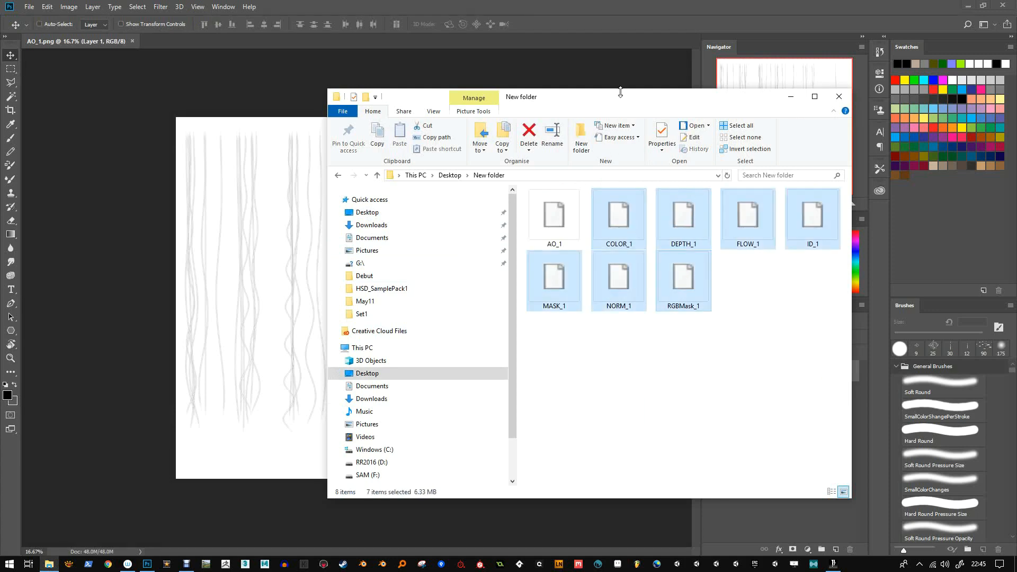
drag(620, 92, 385, 259)
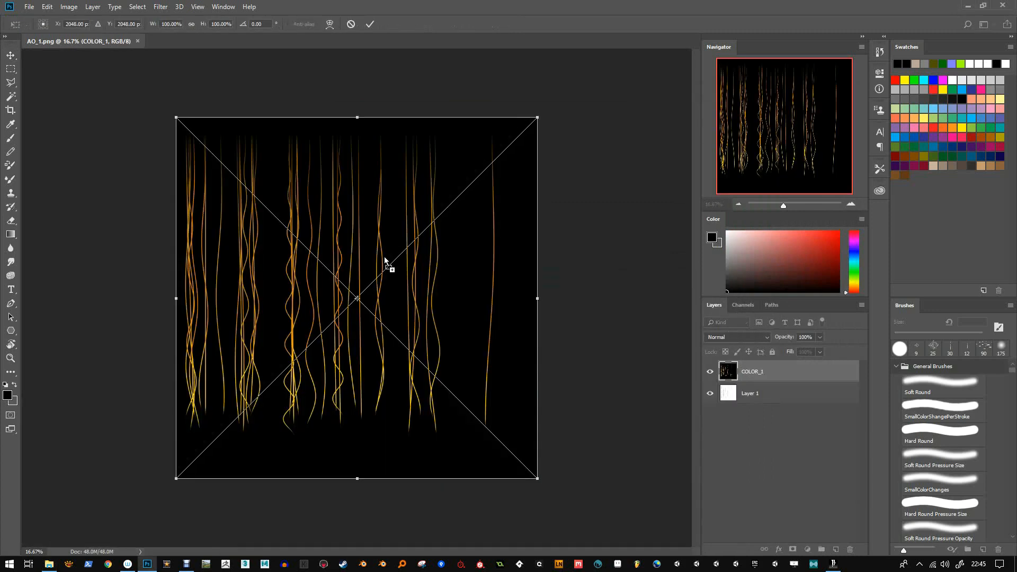
key(Return)
key(Return)
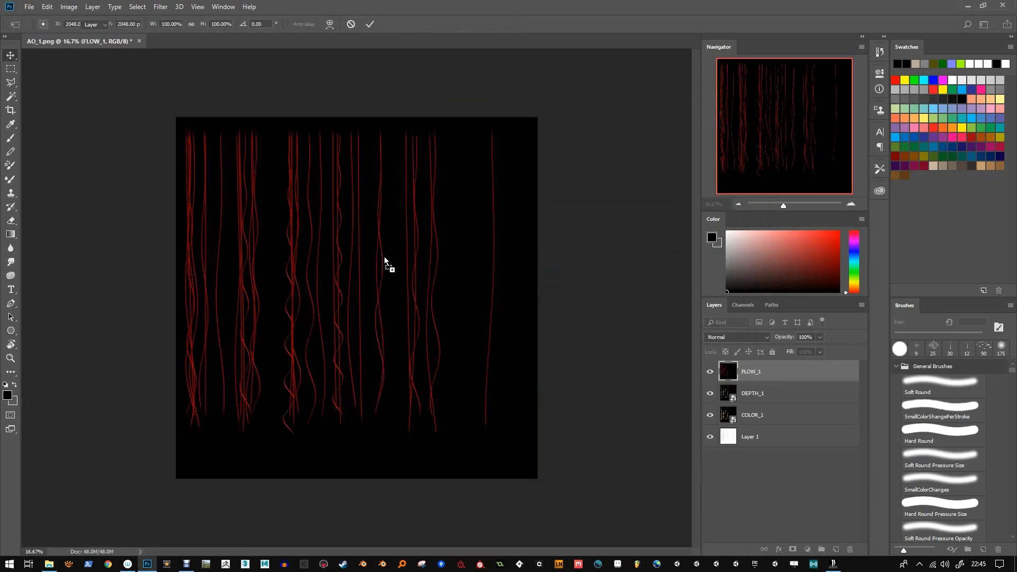
key(Return)
key(Return)
key(Return)
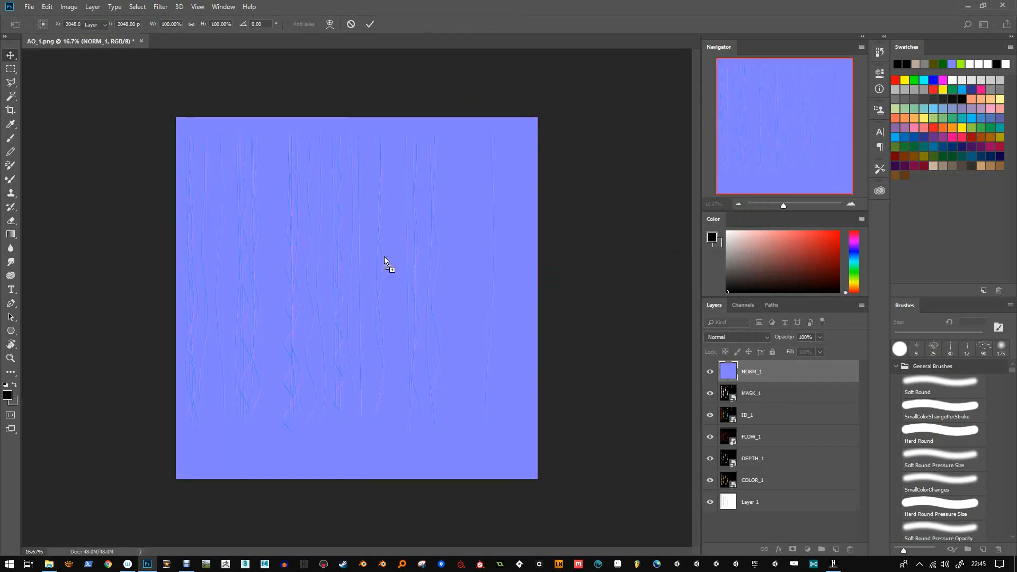
key(Return)
key(Return)
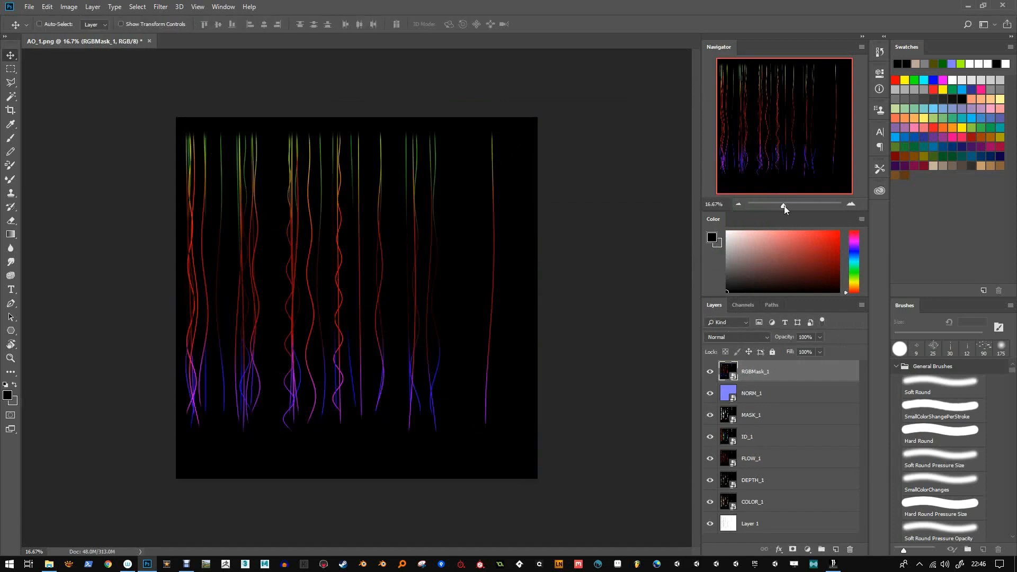
Hide the RGBMask_1 layer and make NORM_1 the active layer for a close view of its strands.
drag(784, 206, 789, 205)
drag(787, 166, 779, 166)
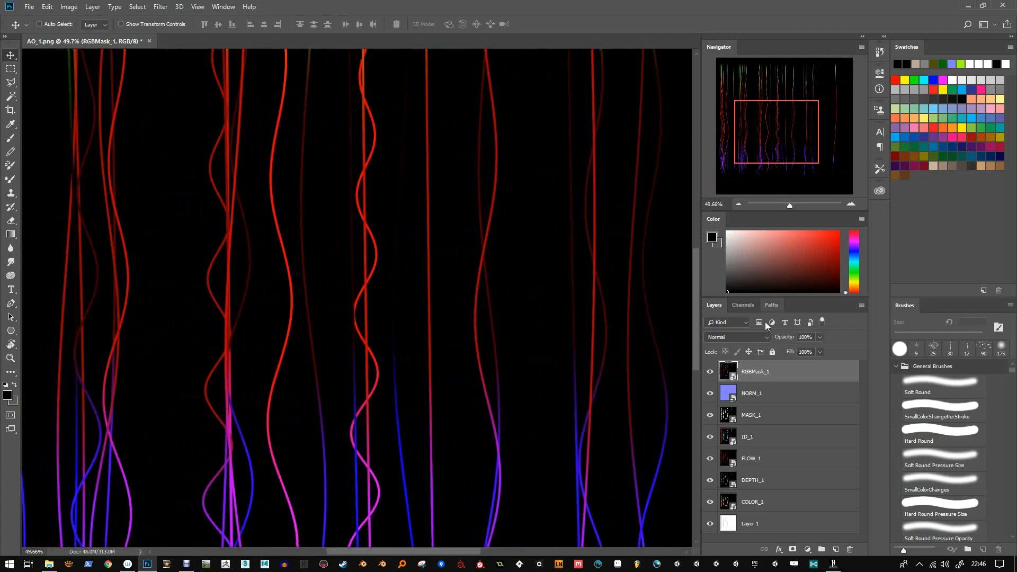
click(752, 393)
click(709, 371)
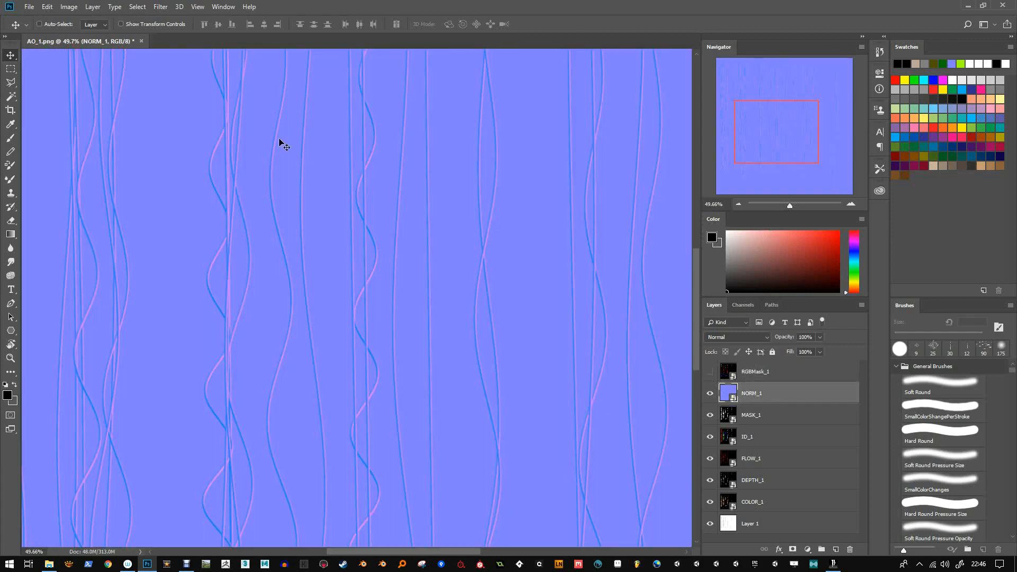
Check the advanced graphics processor settings in the Performance preferences, including the OpenCL option, and keep them as they are.
click(69, 7)
click(53, 8)
click(52, 9)
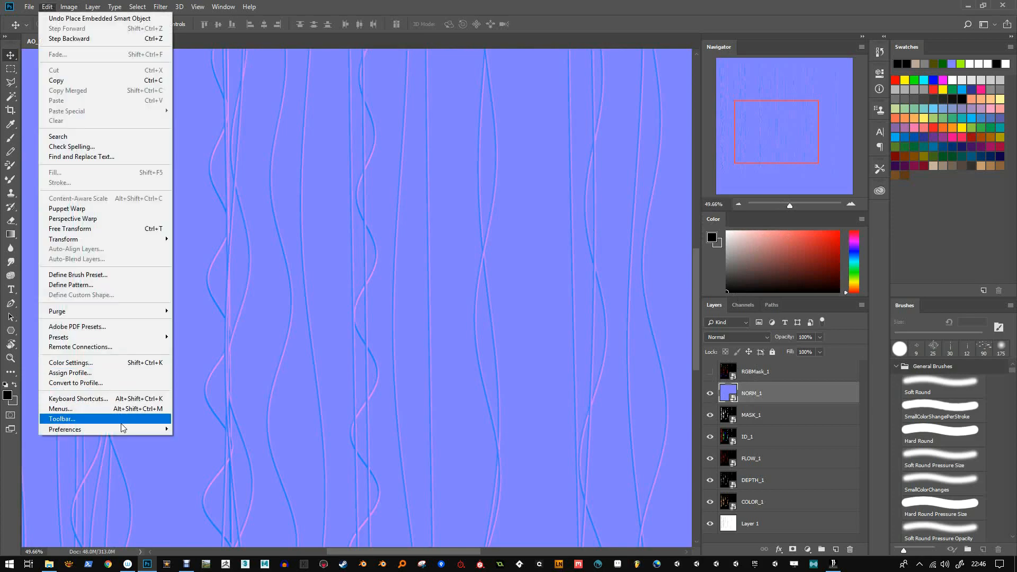
mouse_move(122, 427)
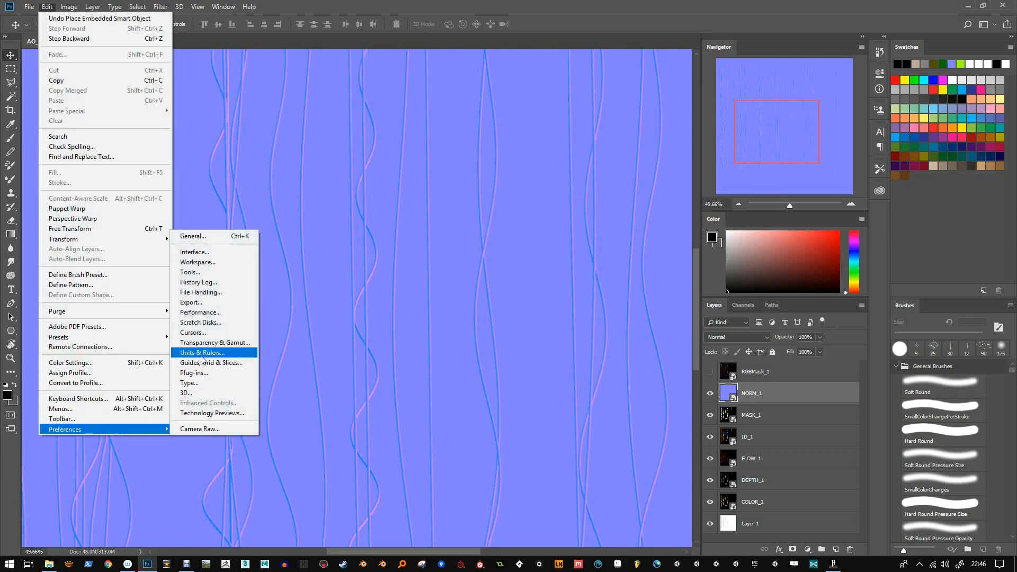
click(206, 313)
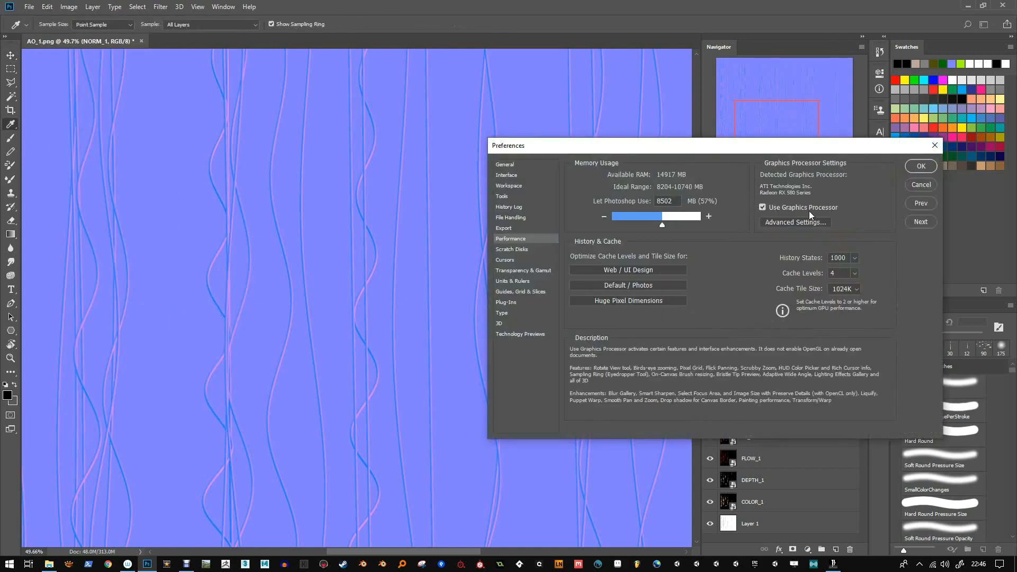
click(783, 221)
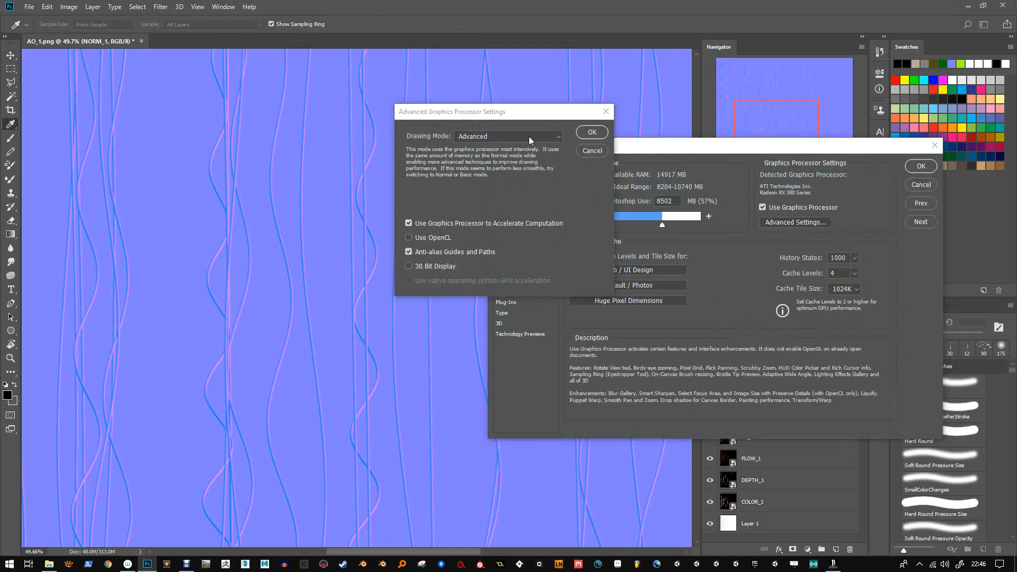
click(591, 132)
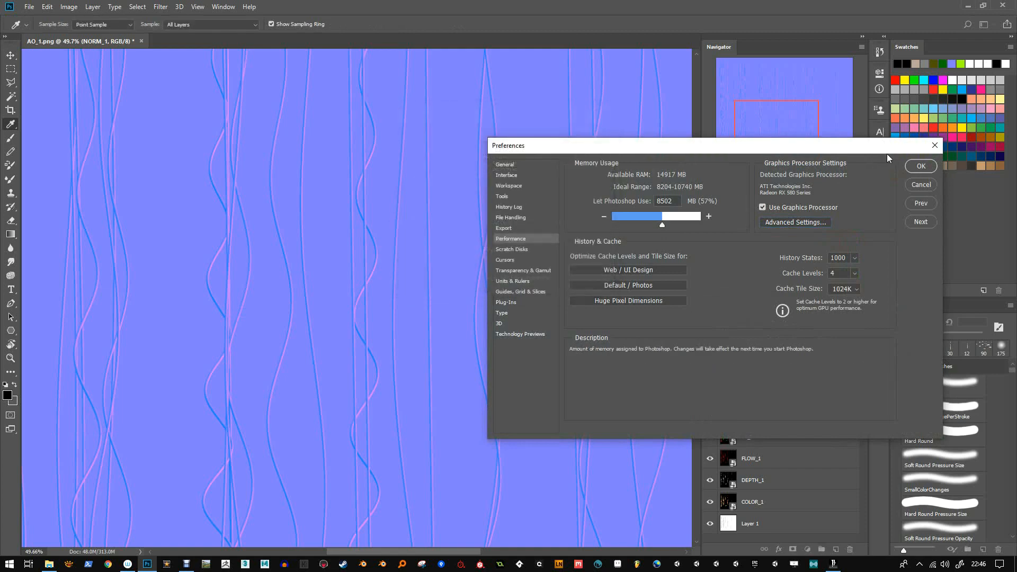
click(920, 166)
Apply the Oil Paint filter to NORM_1 with Stylization, Cleanliness and Scale at 2.0, Bristle Detail 0.0 and Lighting off.
key(v)
click(125, 8)
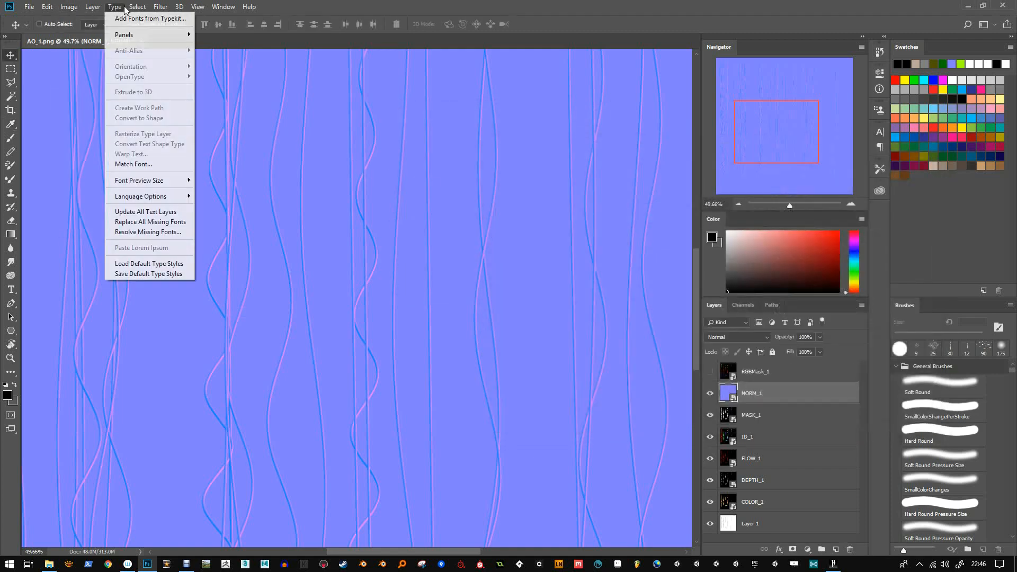
mouse_move(160, 7)
mouse_move(201, 199)
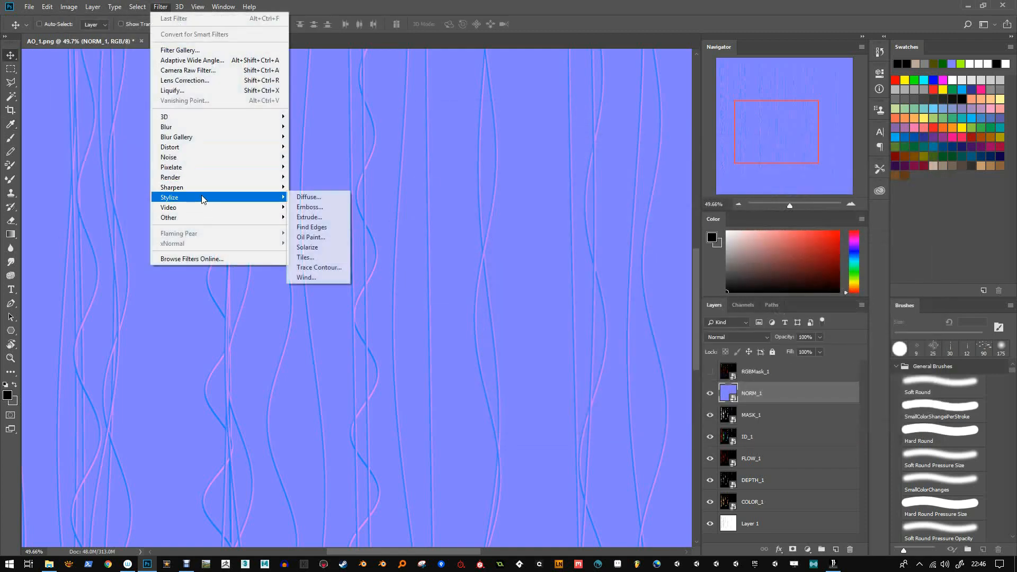
click(312, 237)
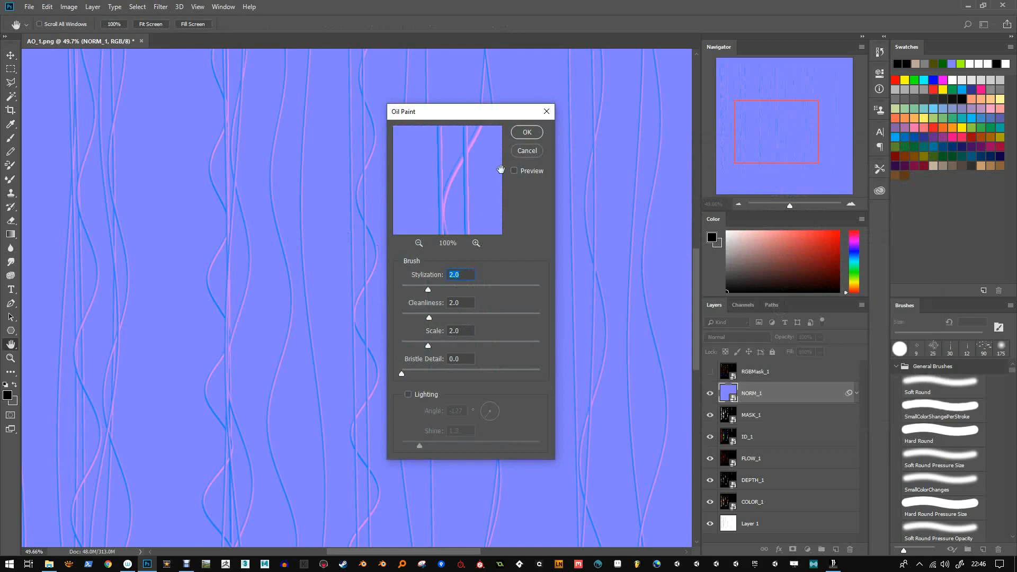
click(527, 133)
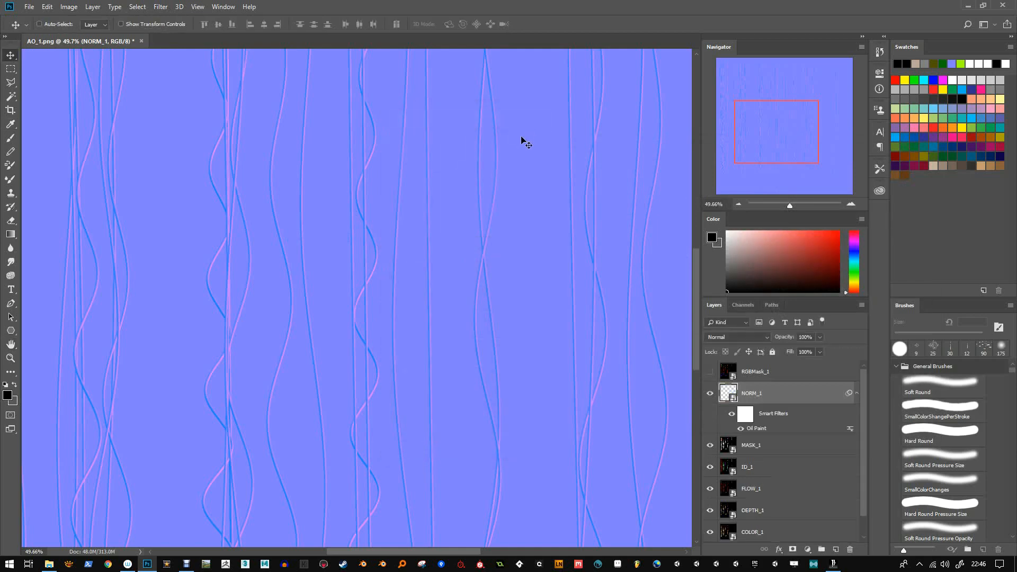
Compare the NORM_1 strand edges up close with the Oil Paint filter undone and restored.
drag(785, 204, 800, 205)
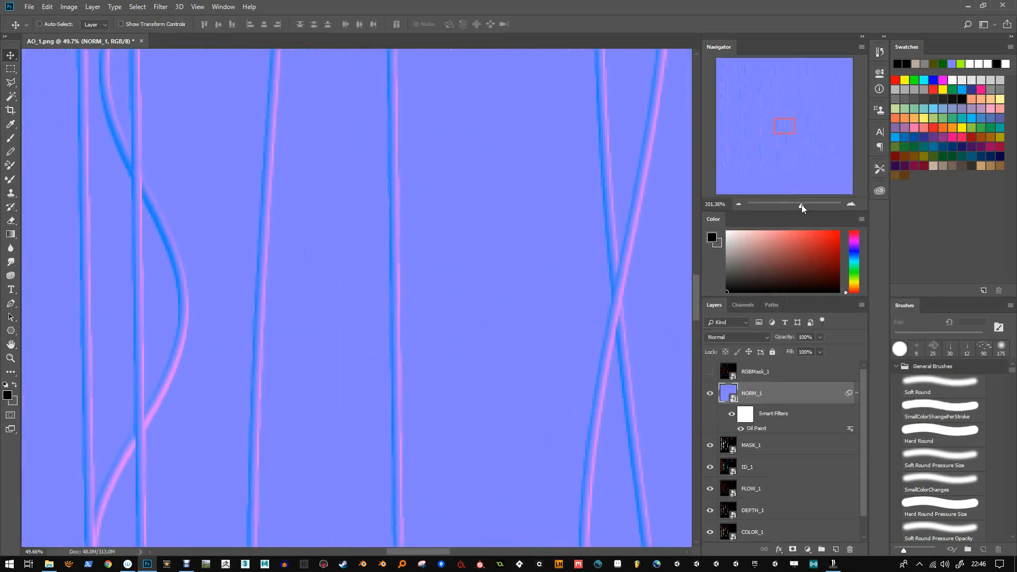
click(776, 132)
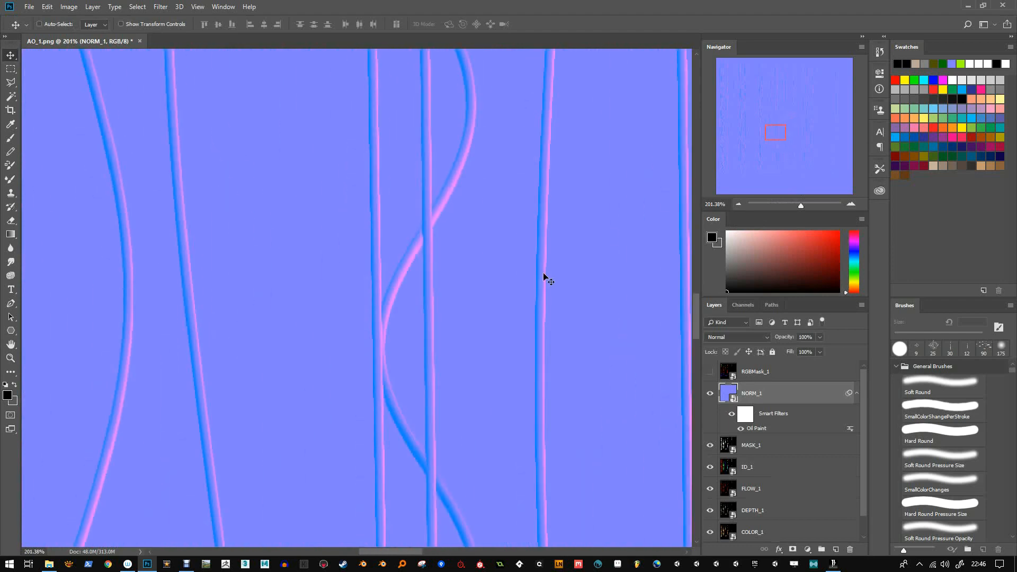
key(ctrl+z)
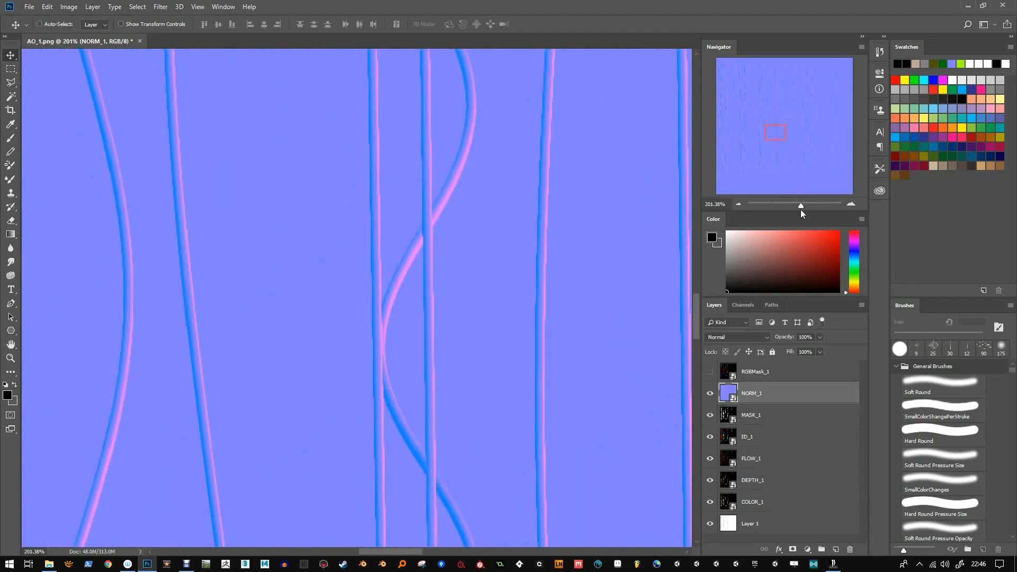
drag(800, 208, 811, 208)
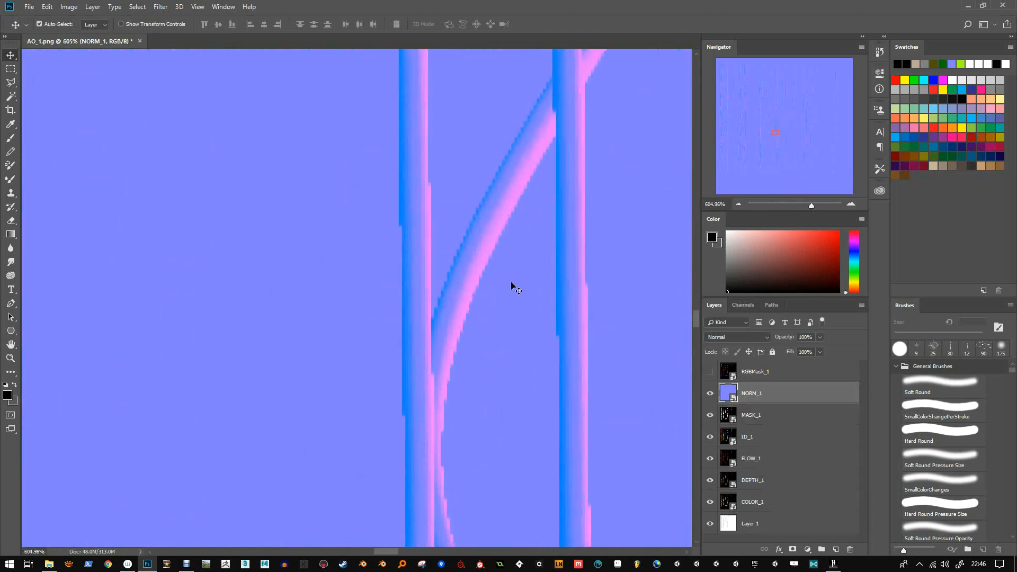
key(ctrl+z)
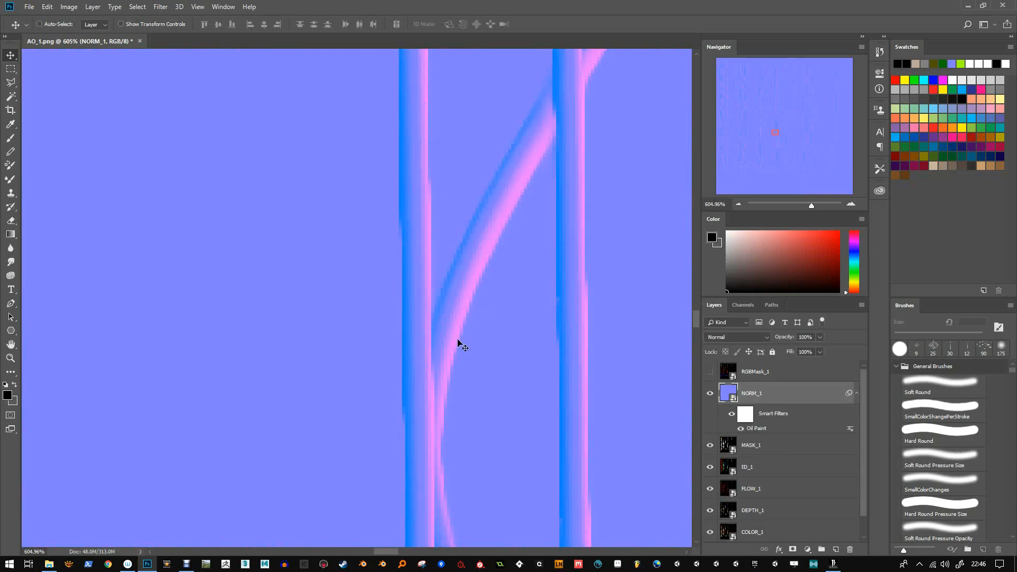
Apply the Oil Paint filter to NORM_1 a second time with the same settings.
click(160, 7)
click(170, 19)
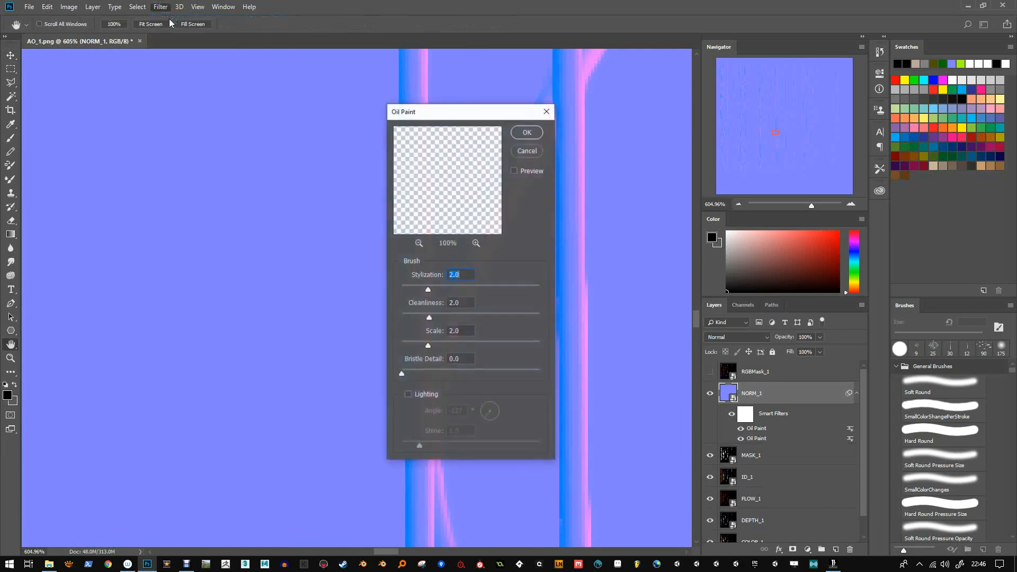
click(525, 133)
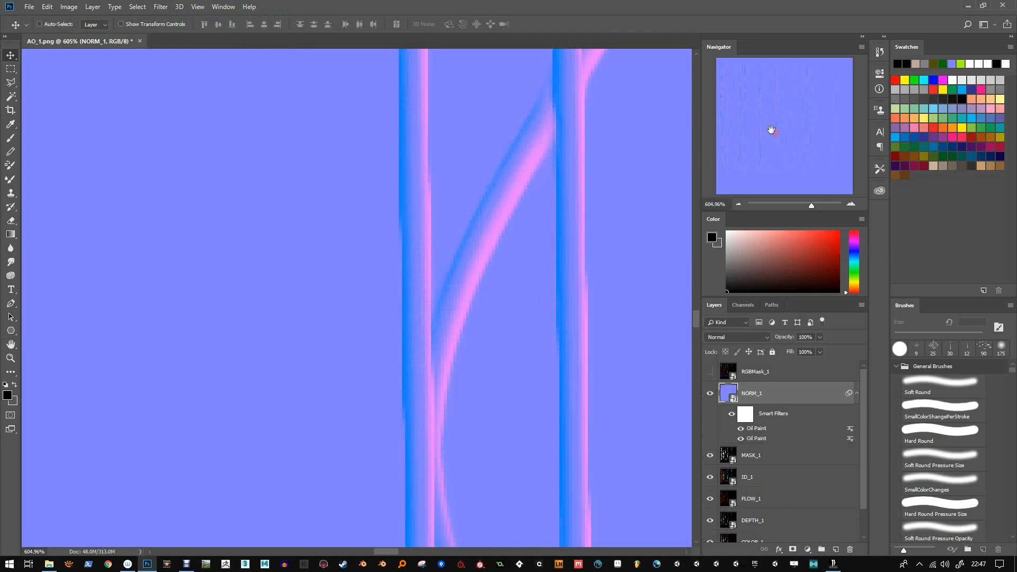
Hide NORM_1 and apply the Oil Paint filter twice to the MASK_1 layer with the same settings.
click(728, 457)
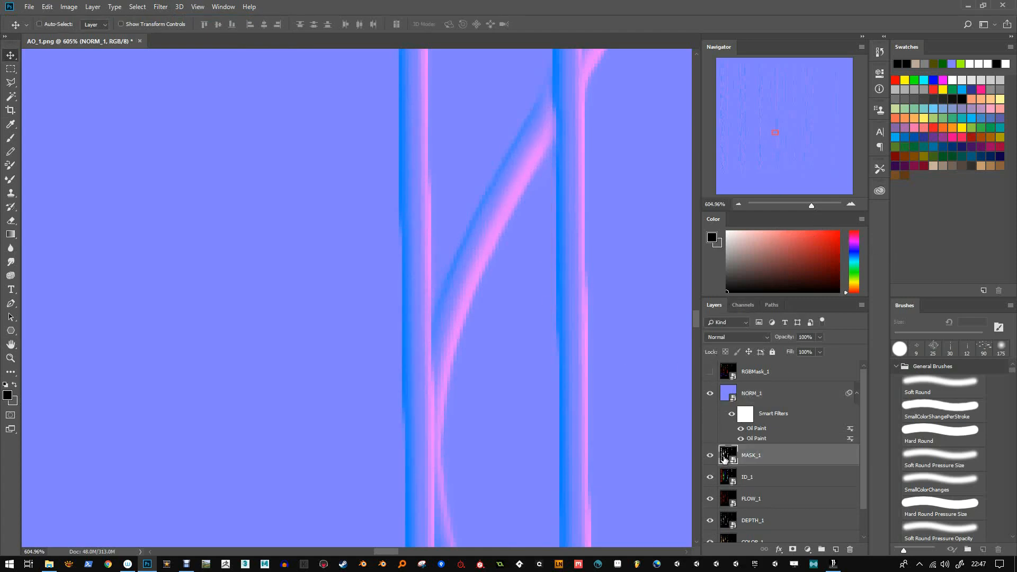
click(710, 393)
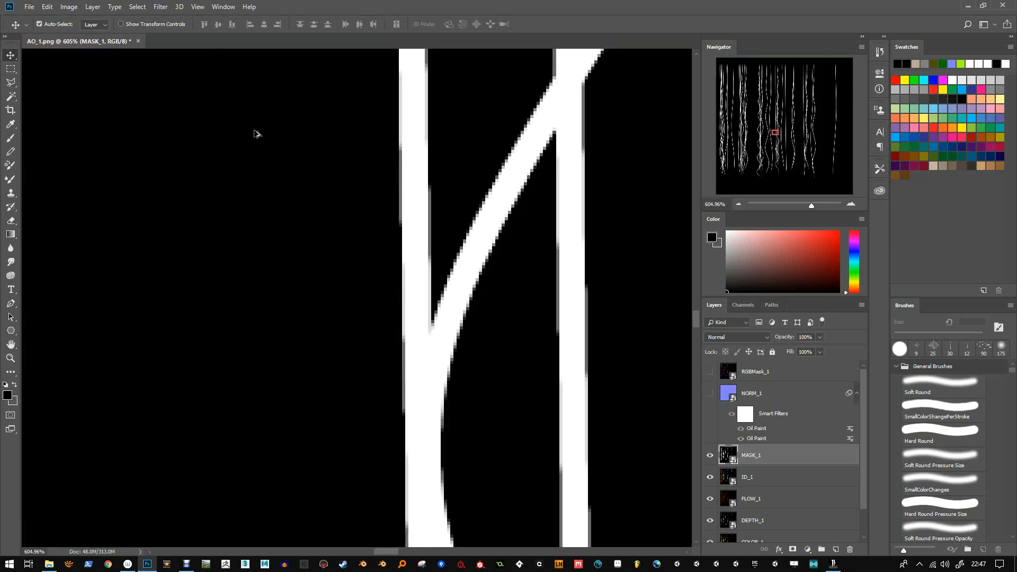
key(ctrl+alt+f)
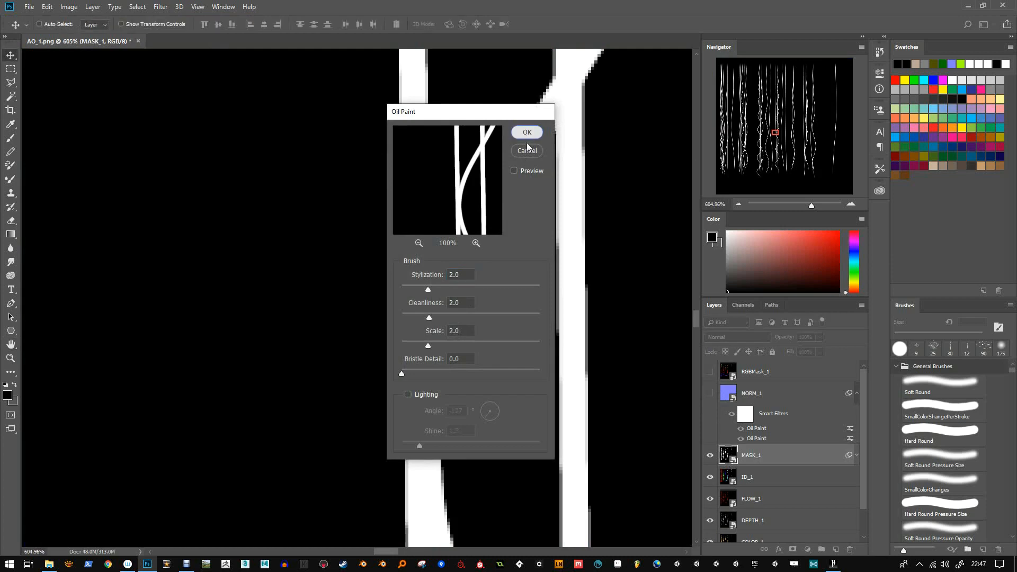
click(526, 135)
key(ctrl+alt+f)
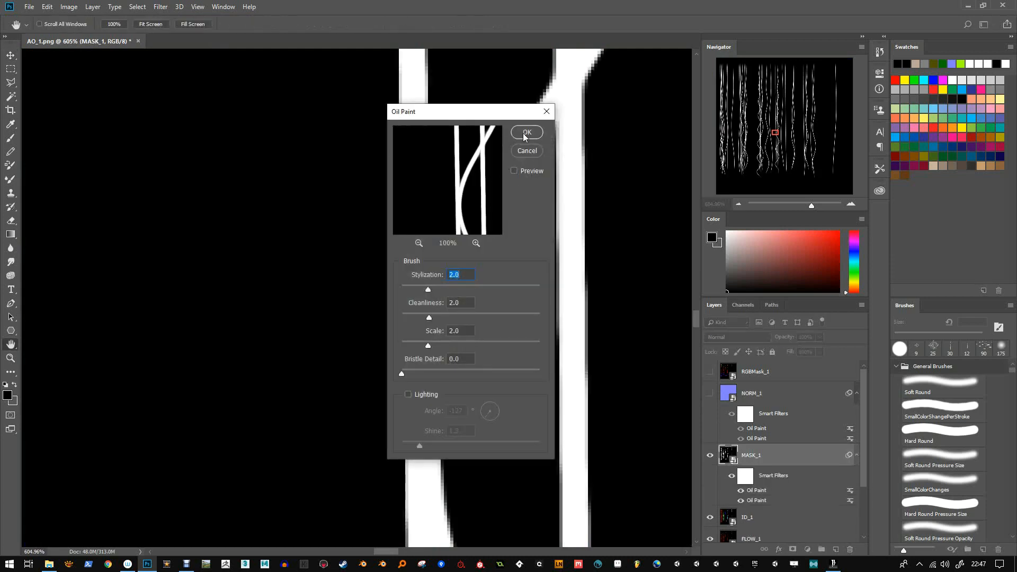
click(525, 134)
Hide MASK_1 and apply the Oil Paint filter to the ID_1 layer with the same settings.
scroll(731, 431, down, 2)
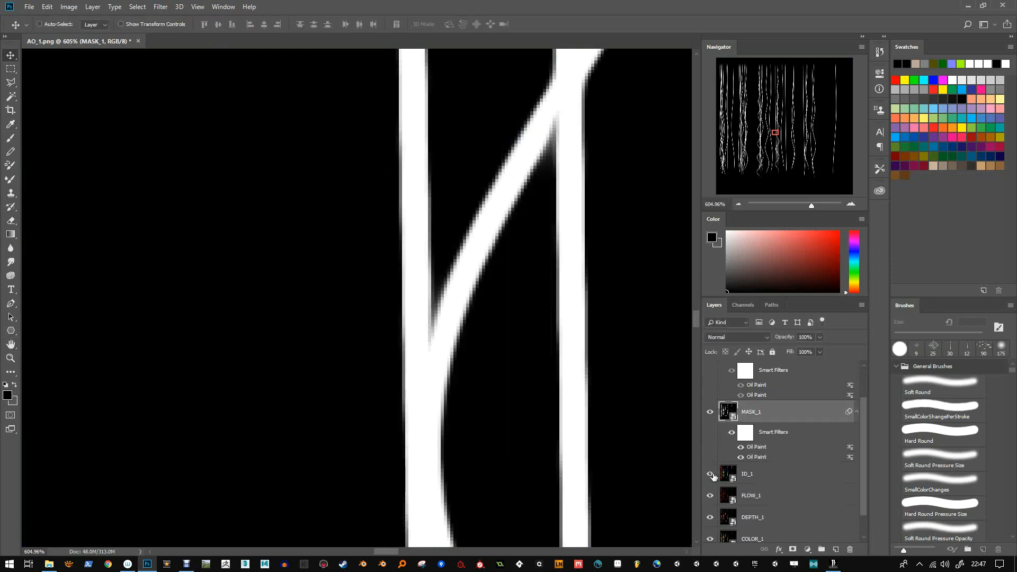
click(710, 411)
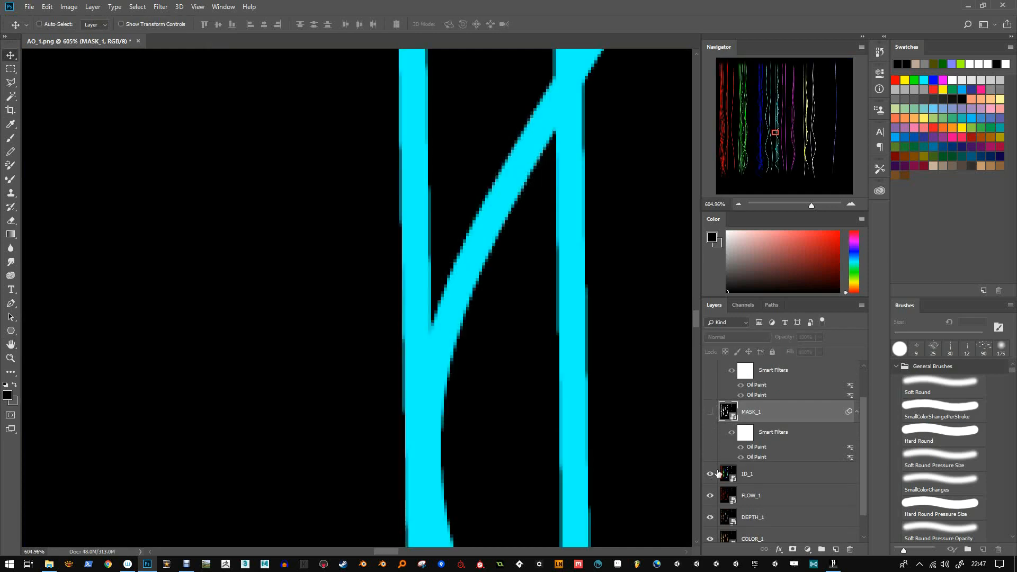
click(741, 474)
key(ctrl+alt+f)
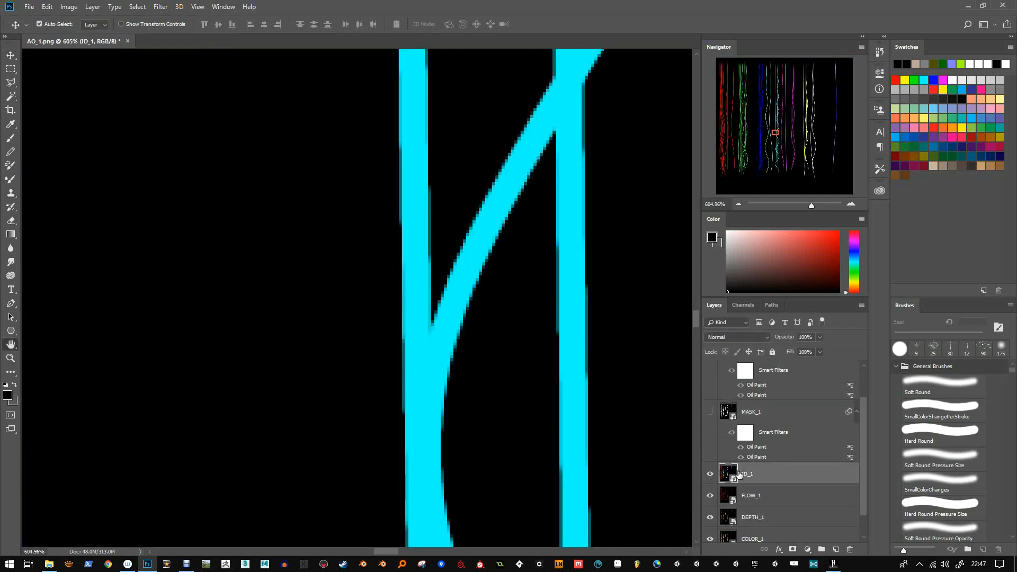
click(529, 136)
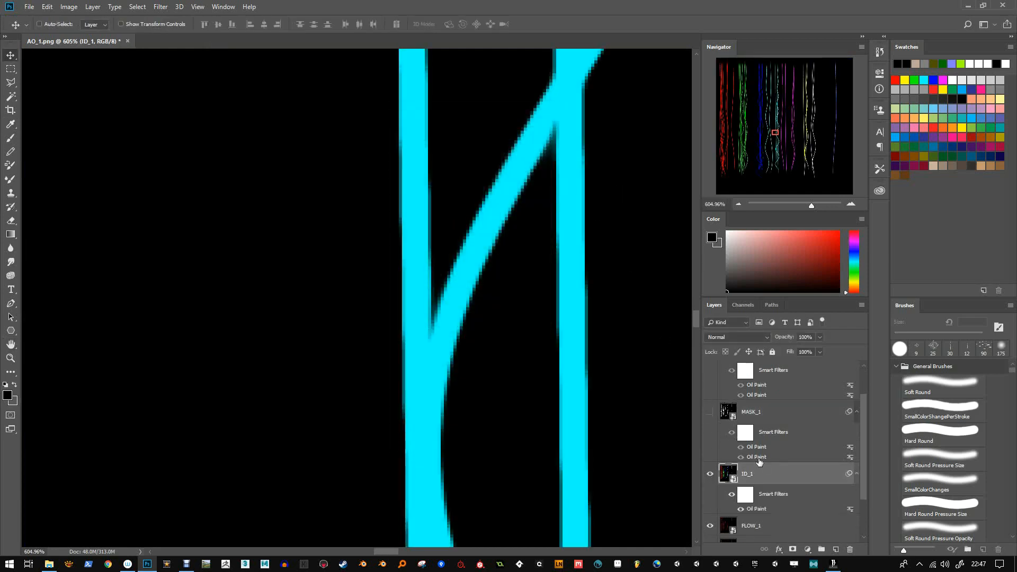
Apply the Oil Paint filter to the ID_1 layer a second time with the same settings.
key(ctrl+alt+f)
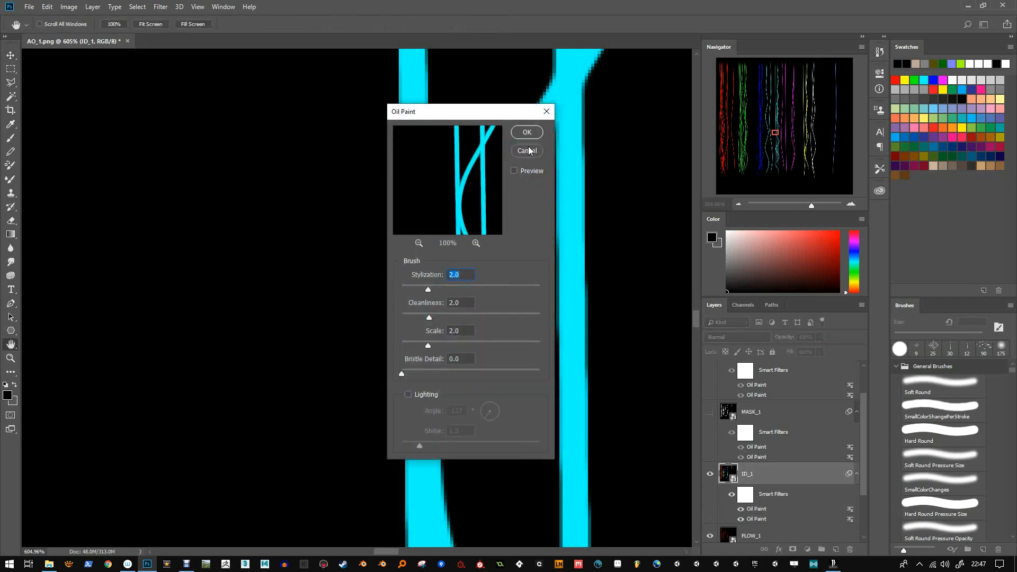
click(530, 137)
drag(774, 134, 777, 145)
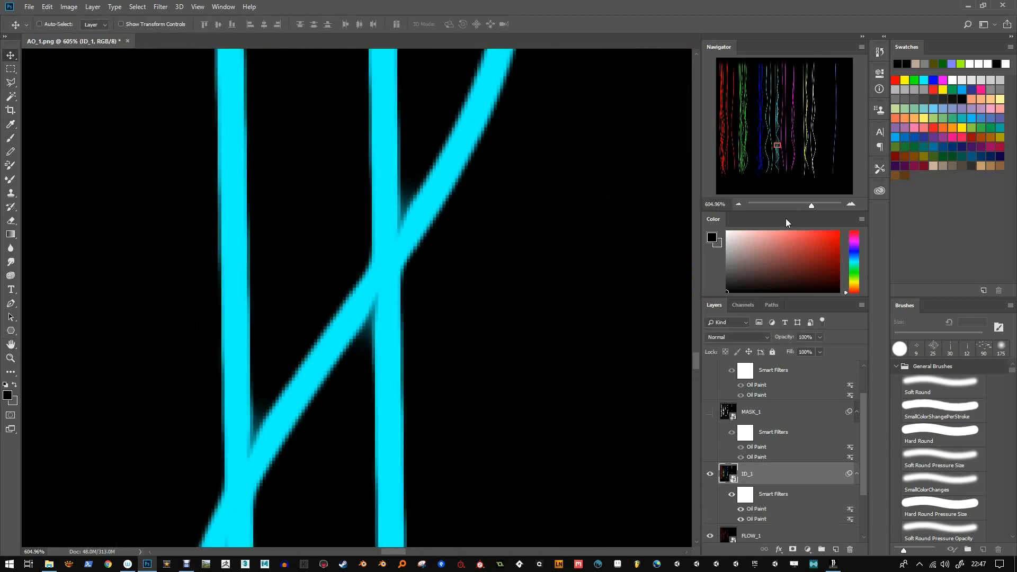
drag(807, 206, 790, 207)
Show only Layer 1 and apply a Gaussian Blur with a 2-pixel radius to it.
scroll(792, 412, down, 3)
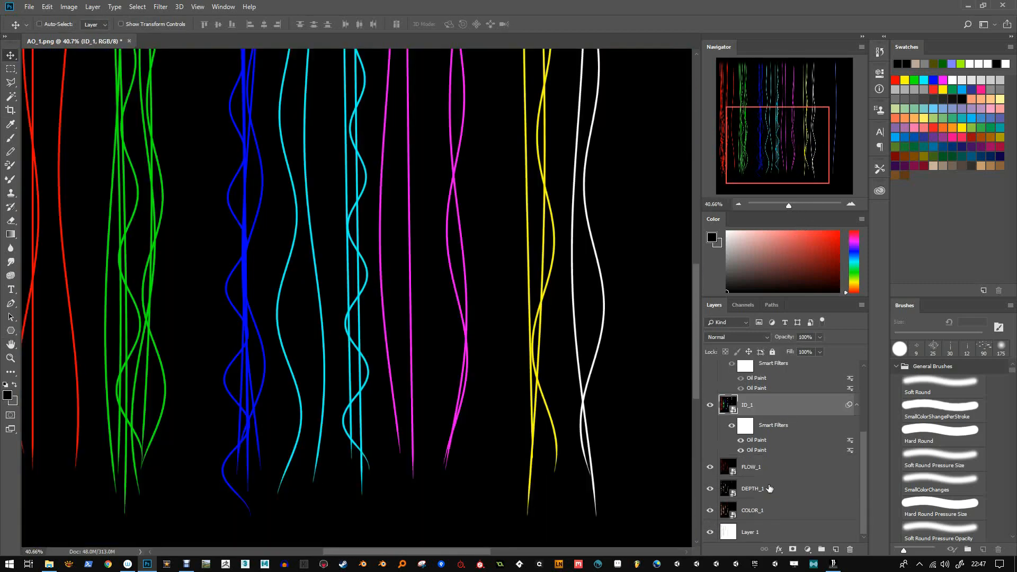
click(729, 533)
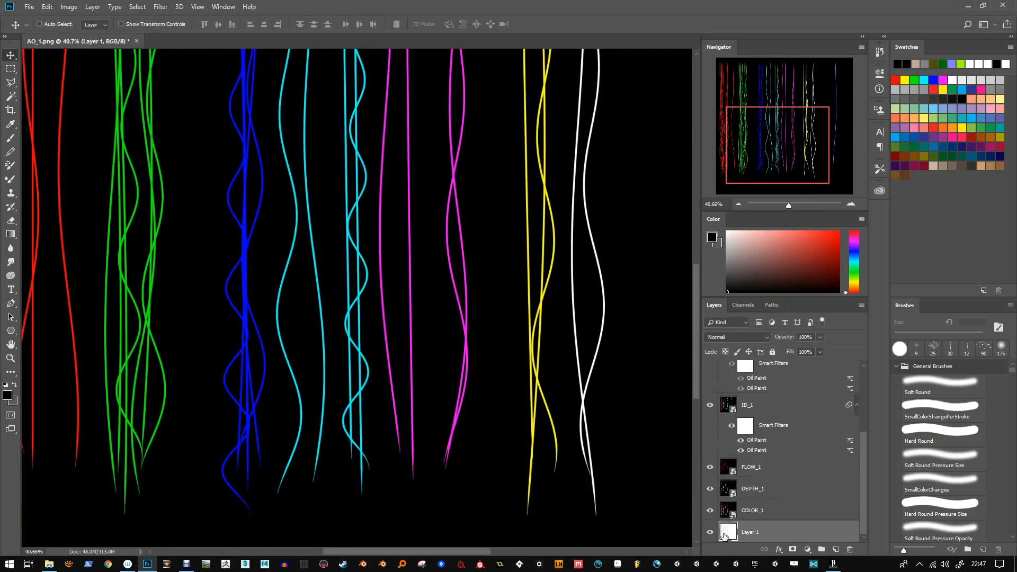
alt+click(710, 533)
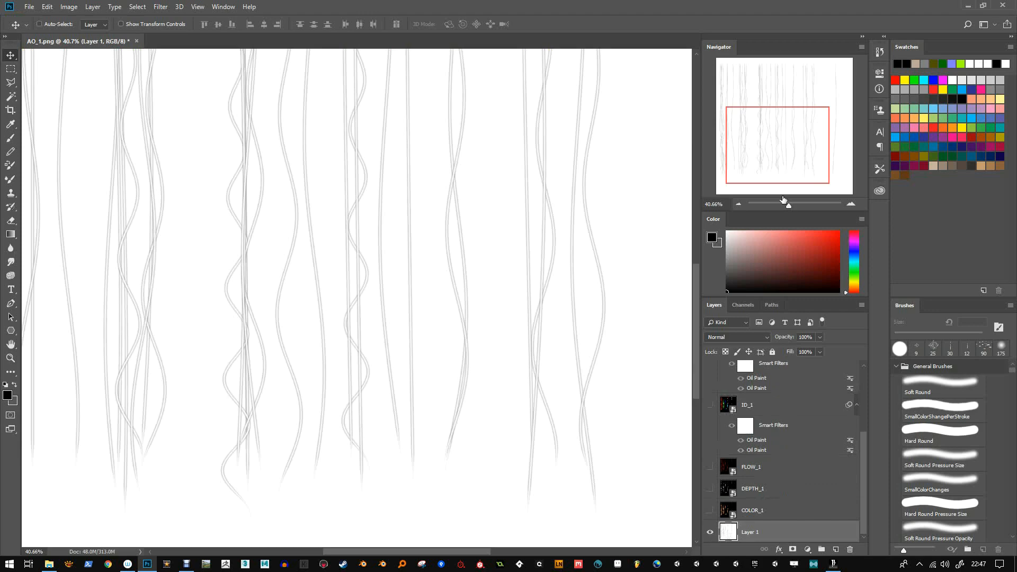
drag(789, 204, 798, 206)
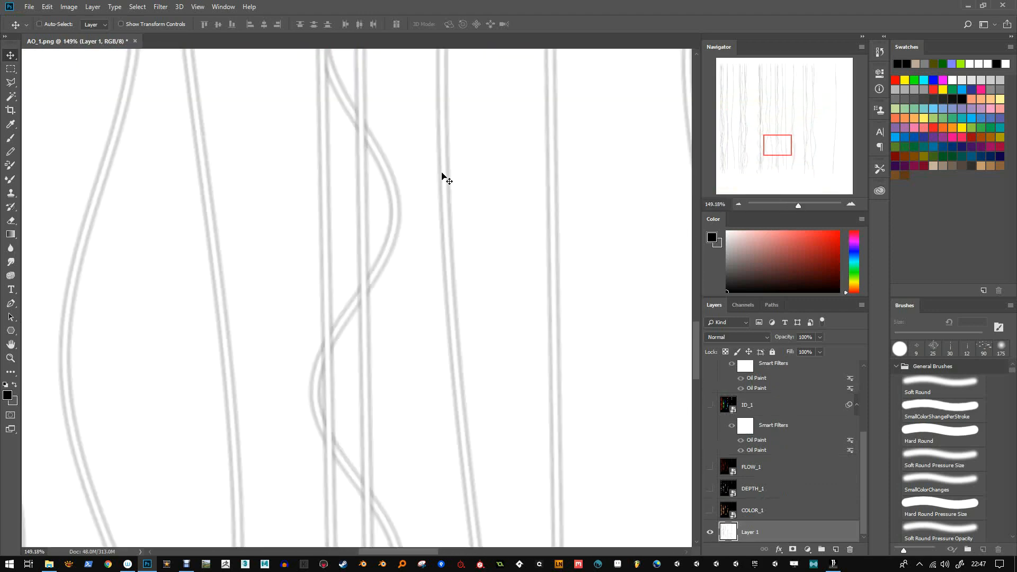
click(160, 7)
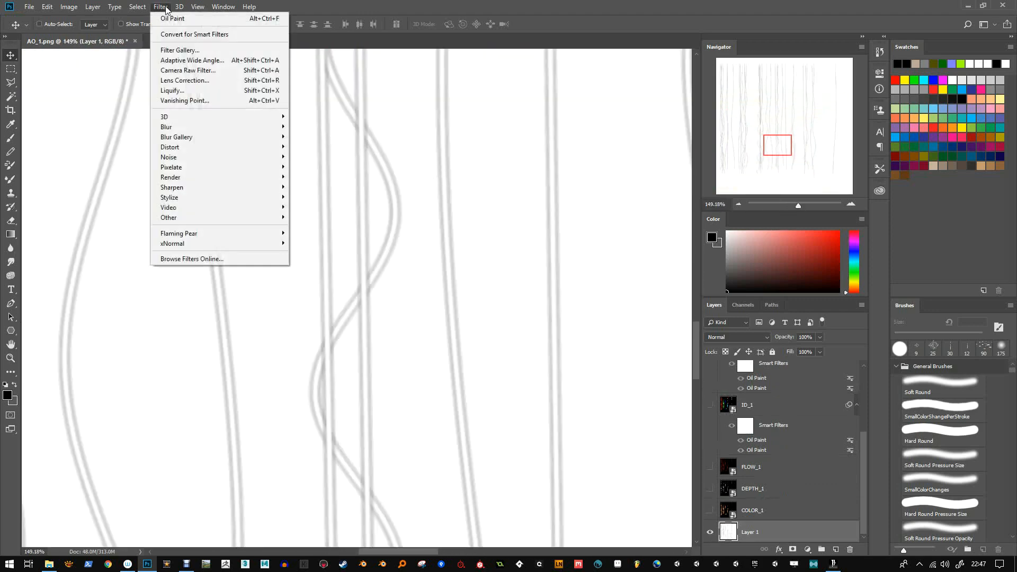
mouse_move(191, 127)
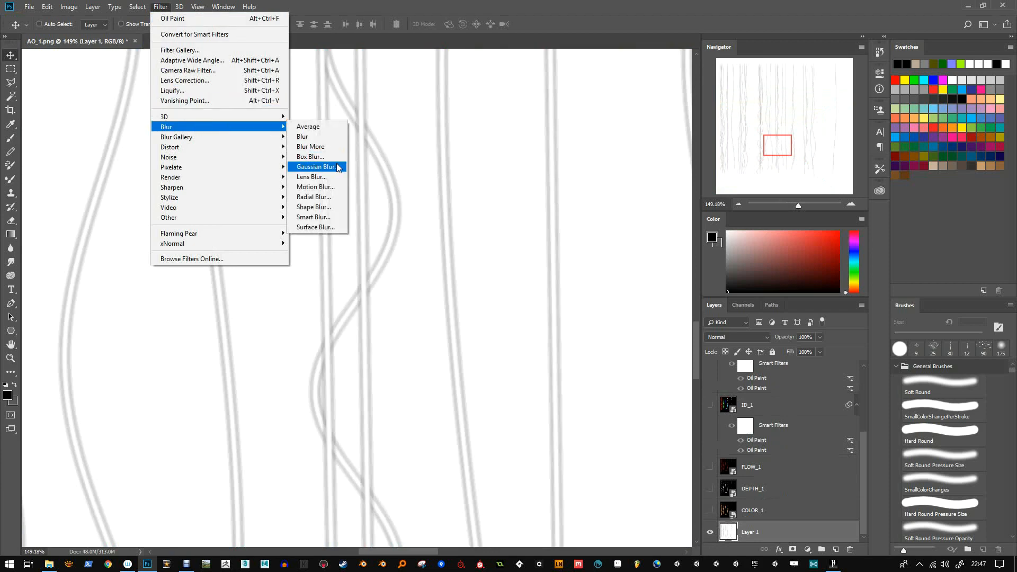
click(344, 163)
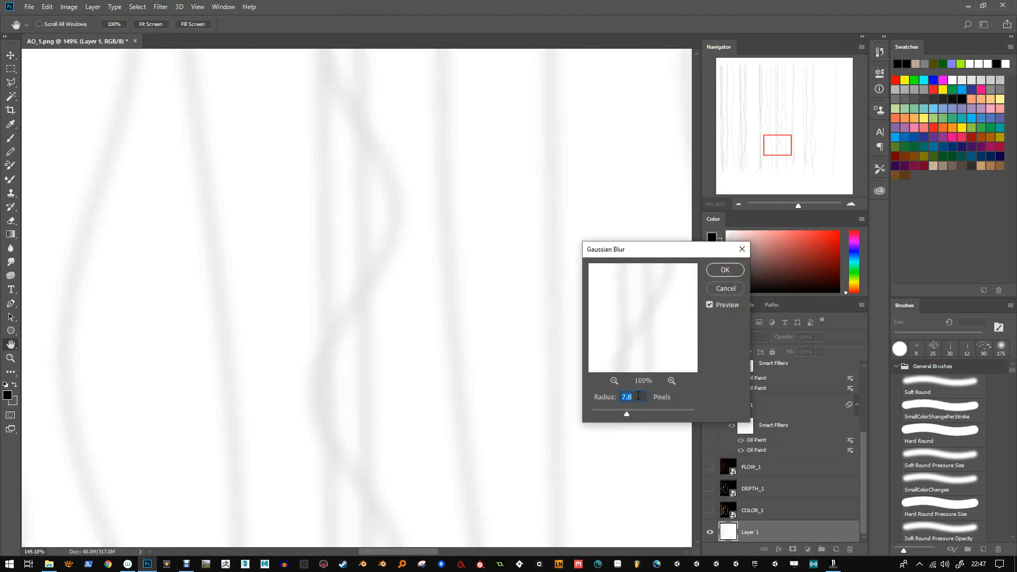
text(2)
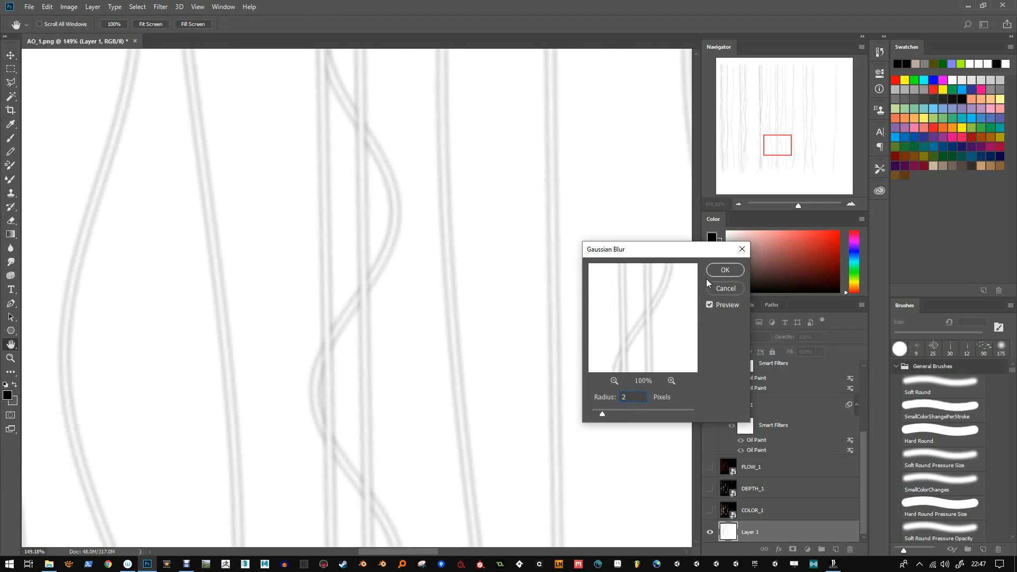
click(718, 271)
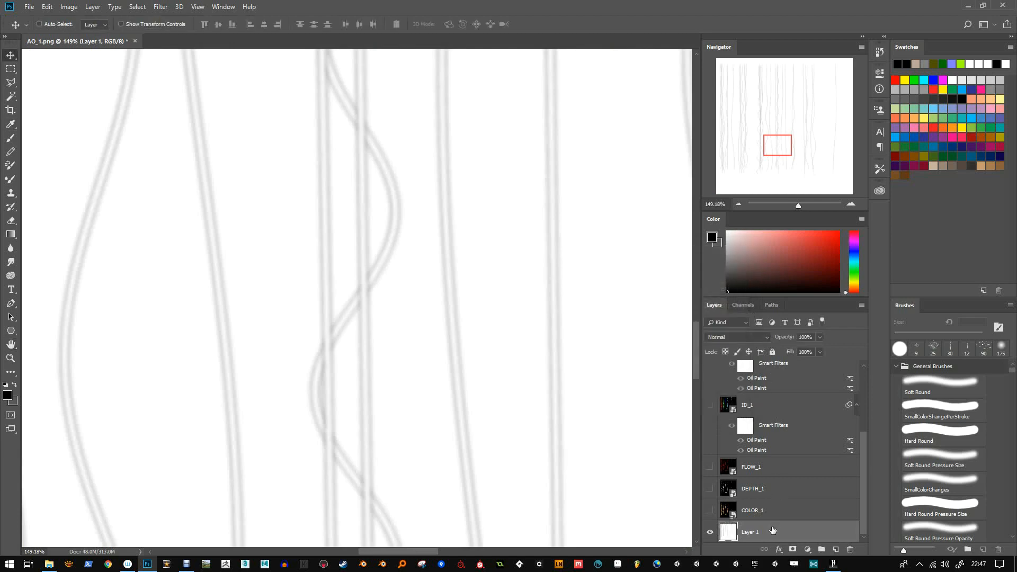
Darken Layer 1 by duplicating it, setting the copy to Multiply and merging it down.
drag(772, 530, 835, 549)
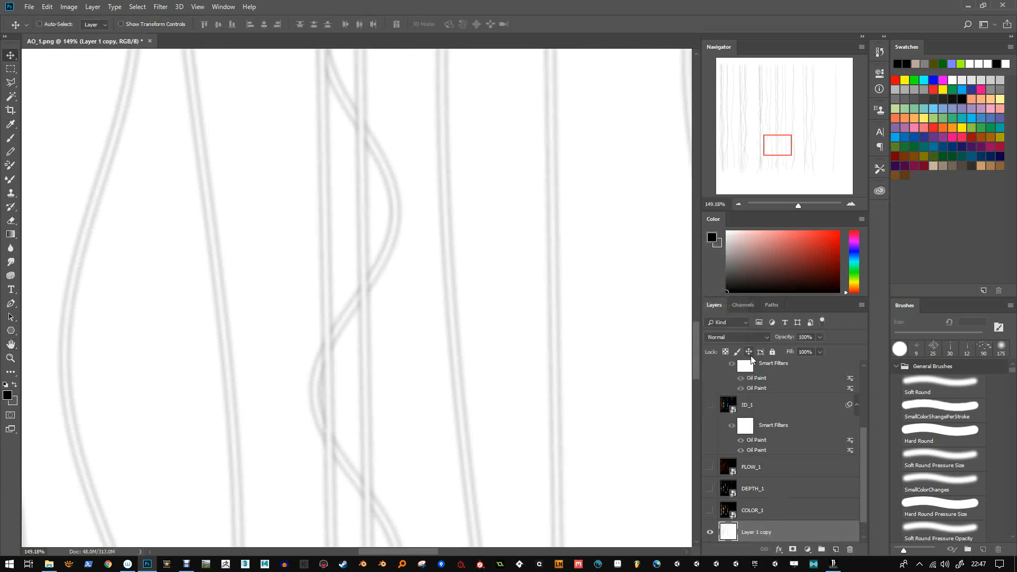
click(749, 338)
click(716, 112)
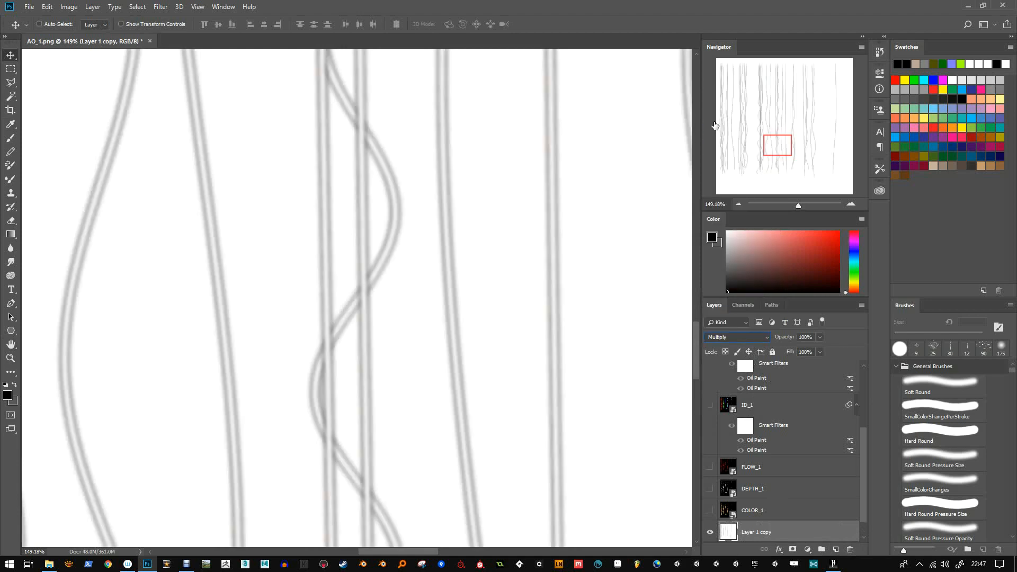
scroll(773, 498, down, 1)
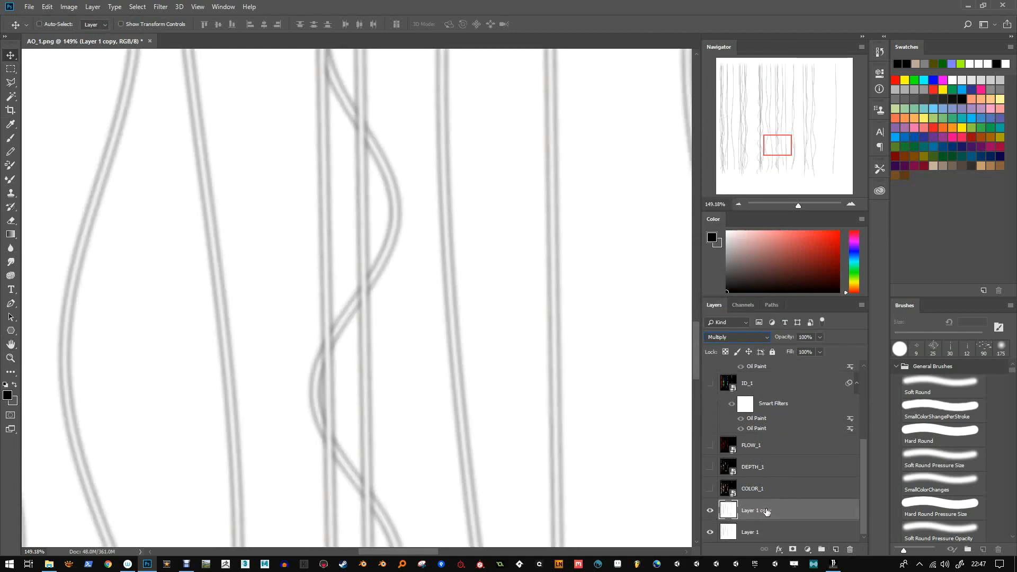
right_click(766, 511)
click(784, 370)
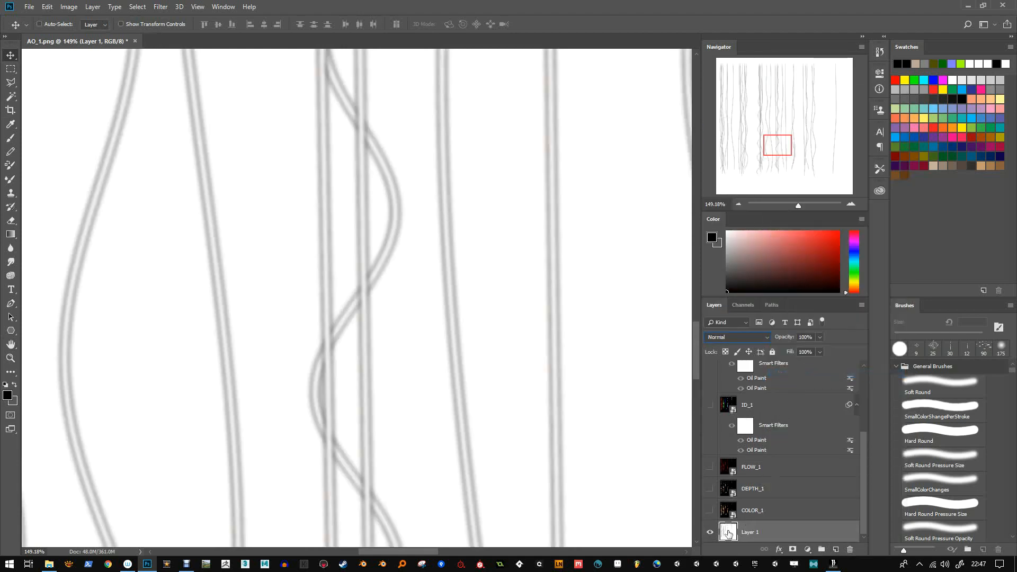
Show and select the COLOR_1 layer above Layer 1.
drag(798, 205, 788, 205)
click(710, 511)
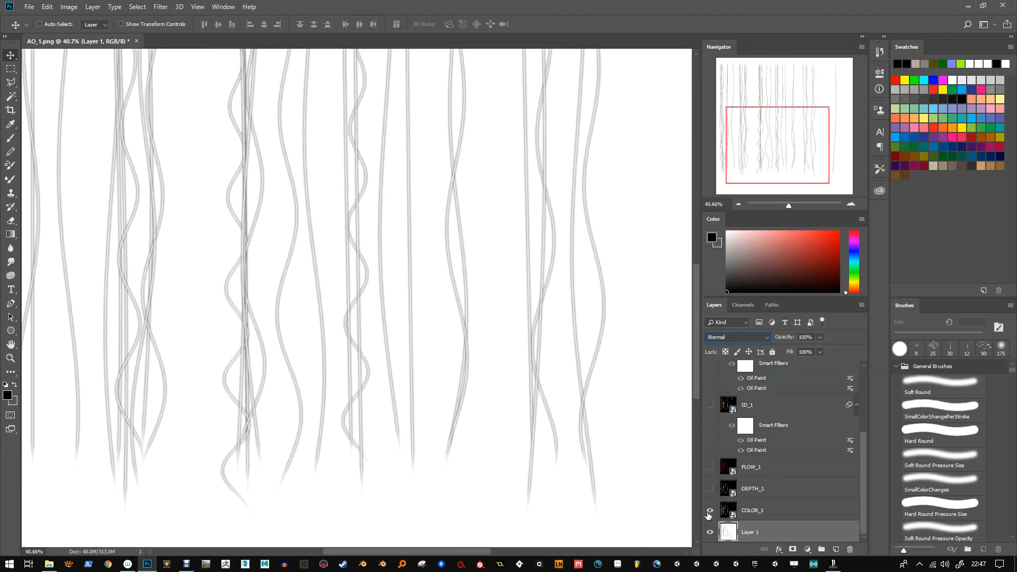
click(766, 514)
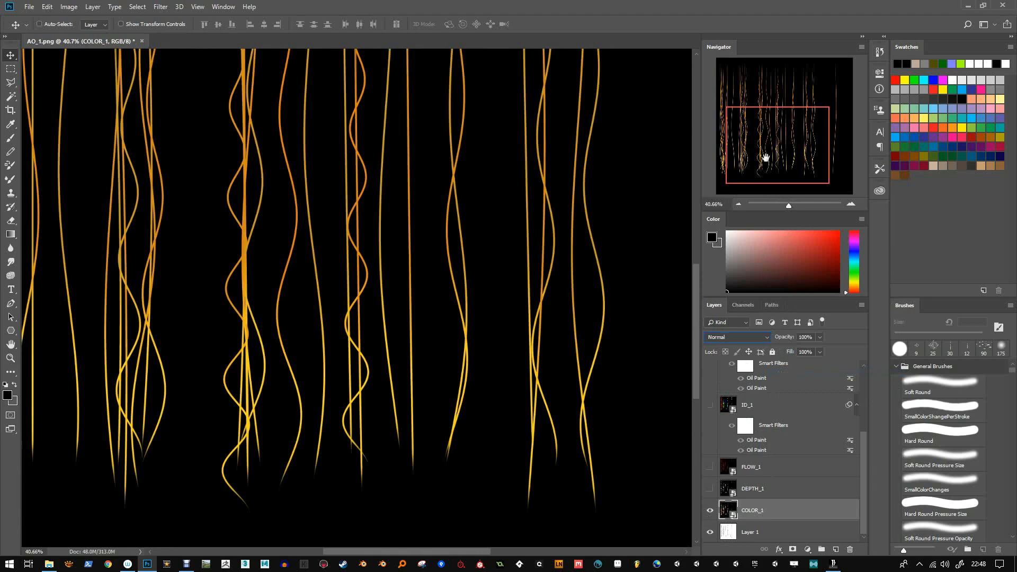
drag(788, 206, 784, 204)
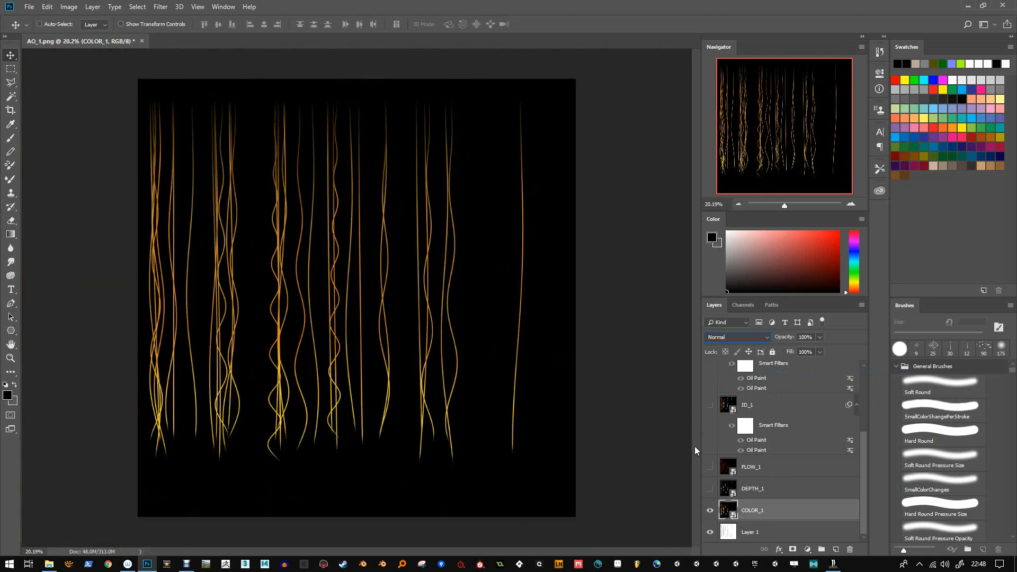
Switch to Hair Strand Designer, check the strand, Flow, Depth and ID previews, and try to regenerate the maps.
click(833, 564)
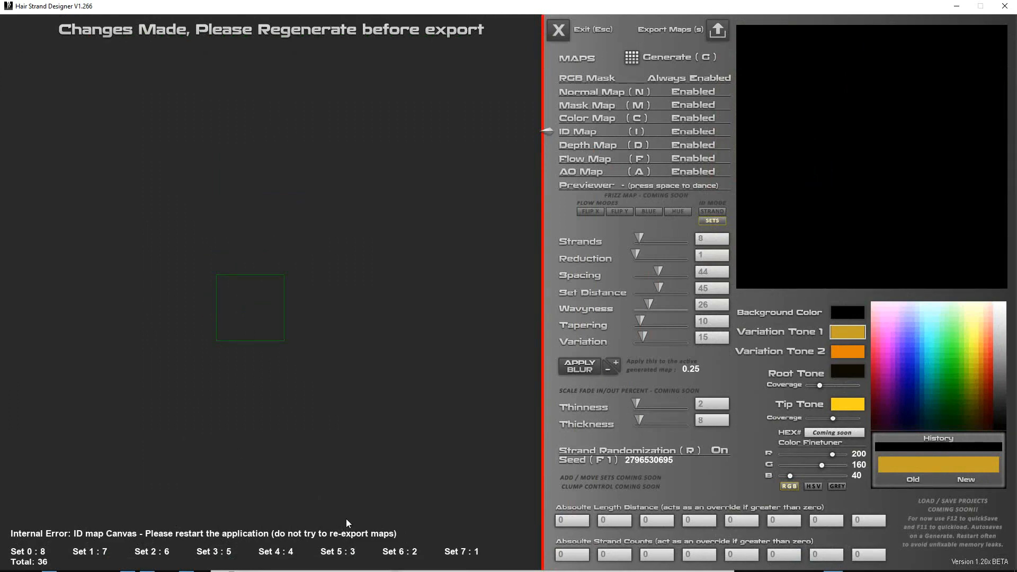
key(space)
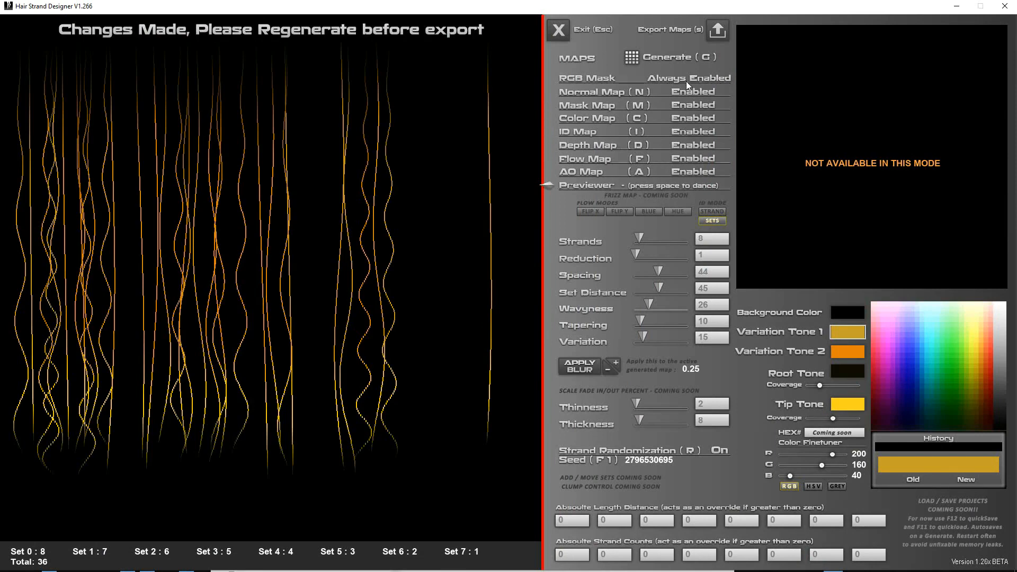
click(599, 163)
click(589, 144)
click(588, 132)
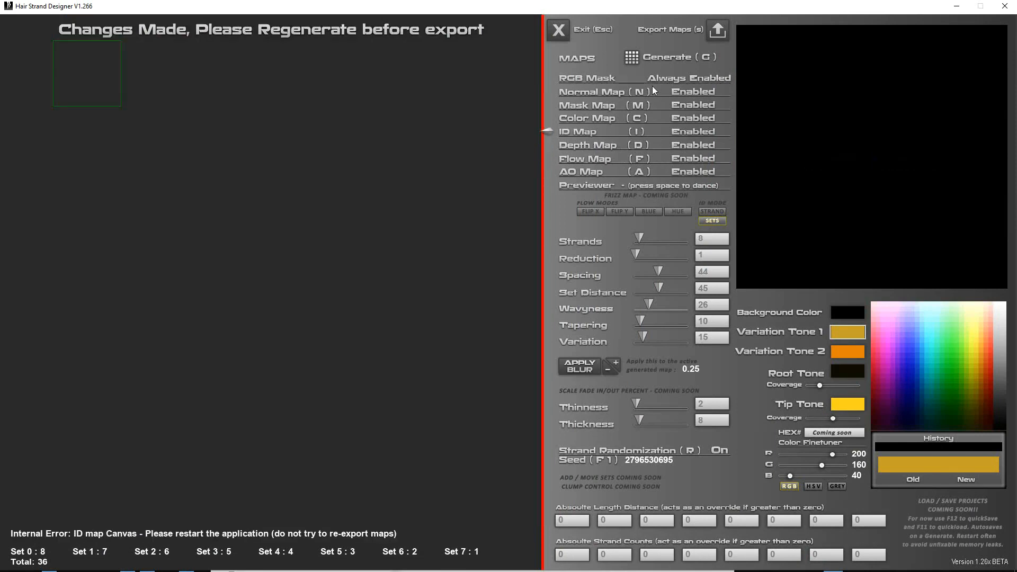
click(634, 61)
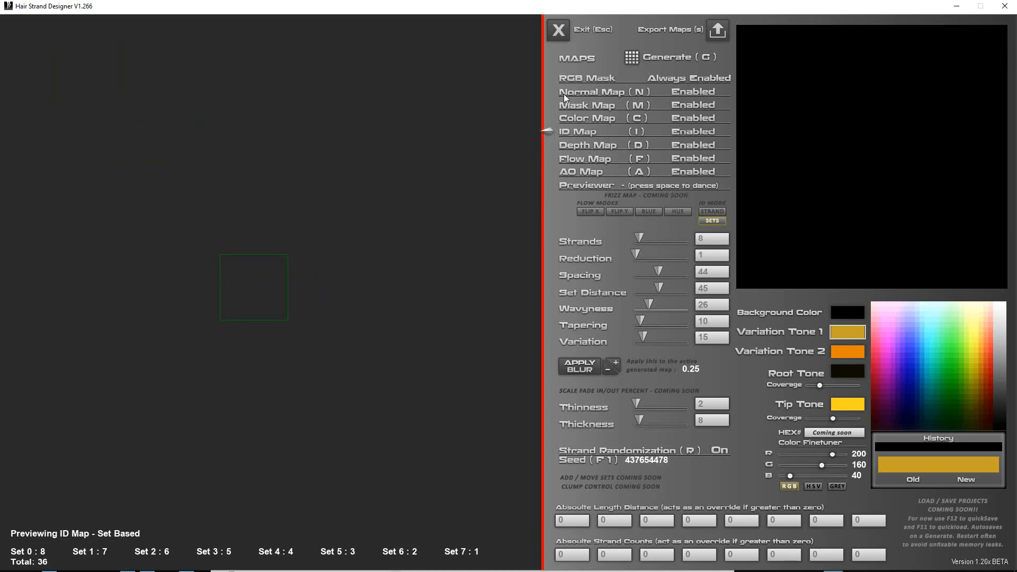
Exit Hair Strand Designer and relaunch it from the Downloads folder.
click(559, 32)
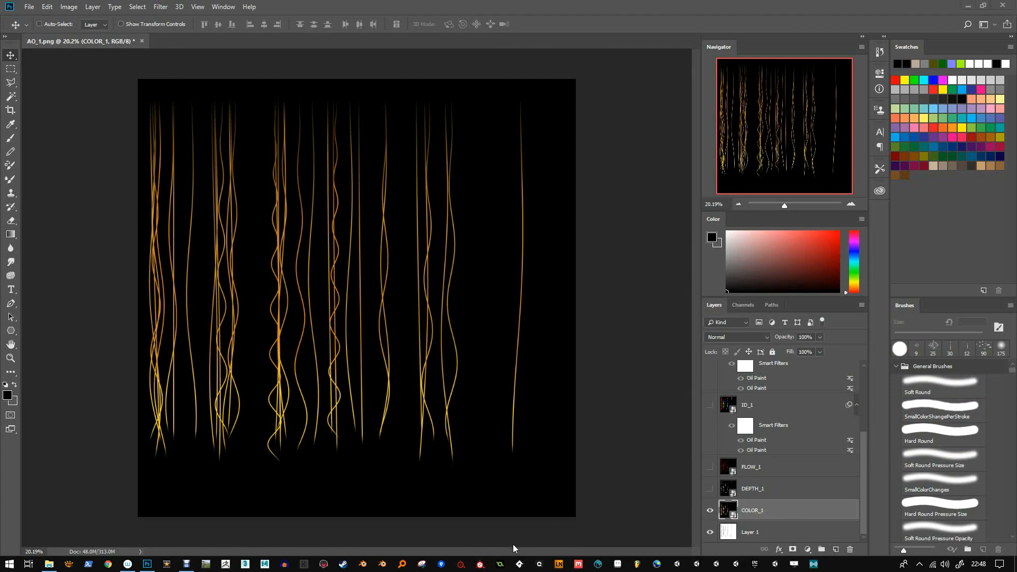
click(49, 564)
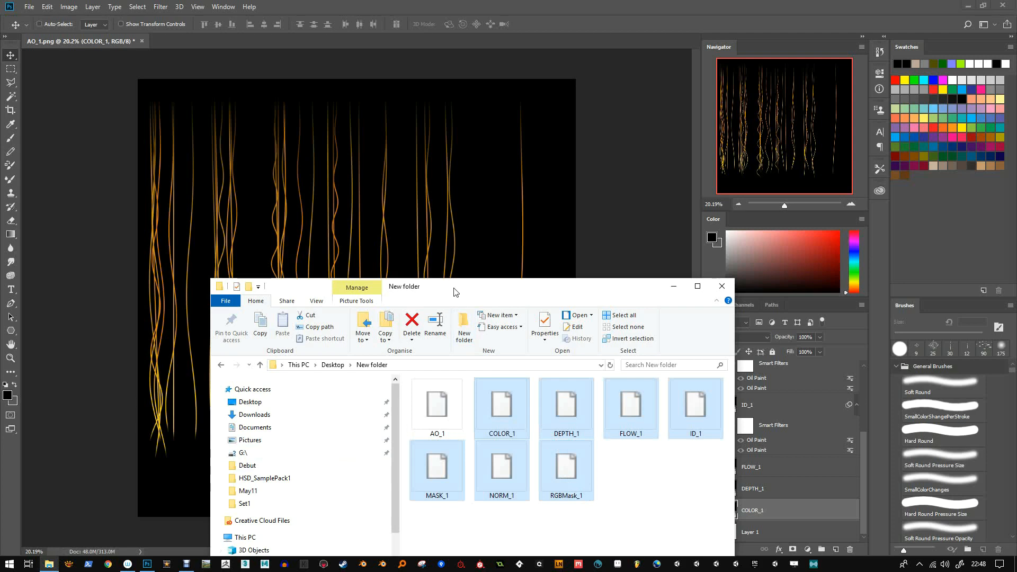
drag(453, 291, 418, 137)
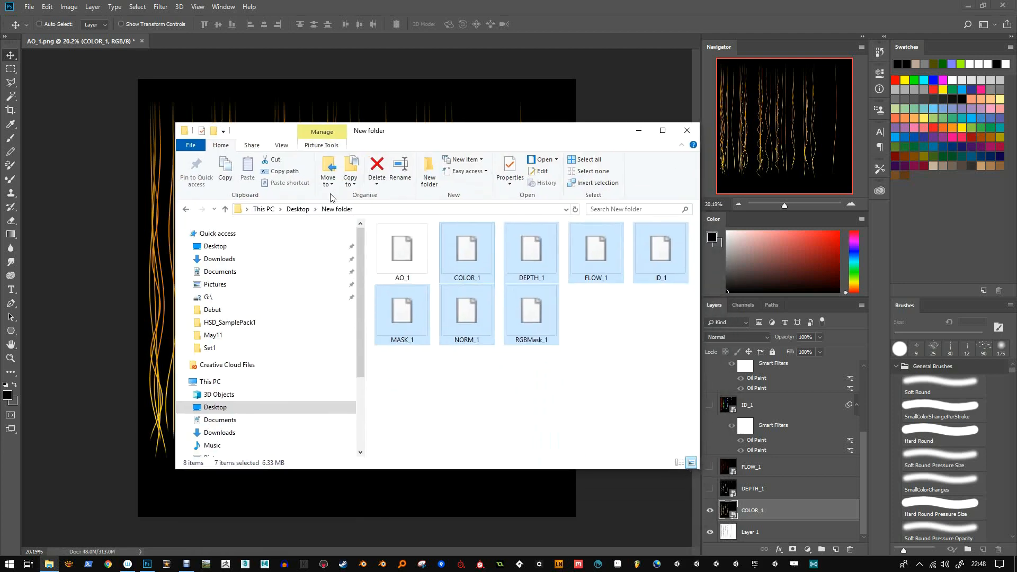
click(340, 209)
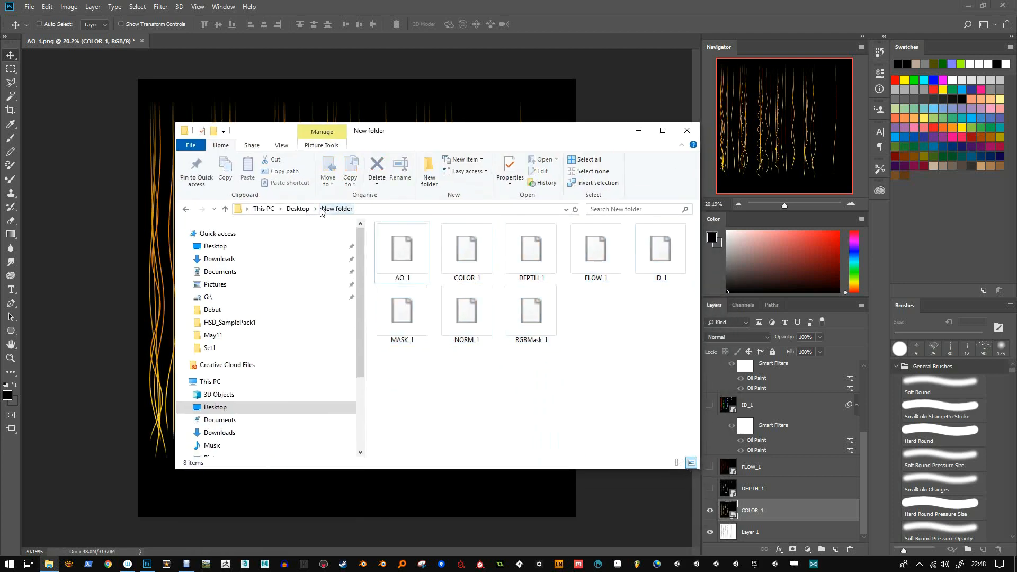
click(222, 260)
double_click(414, 253)
double_click(413, 255)
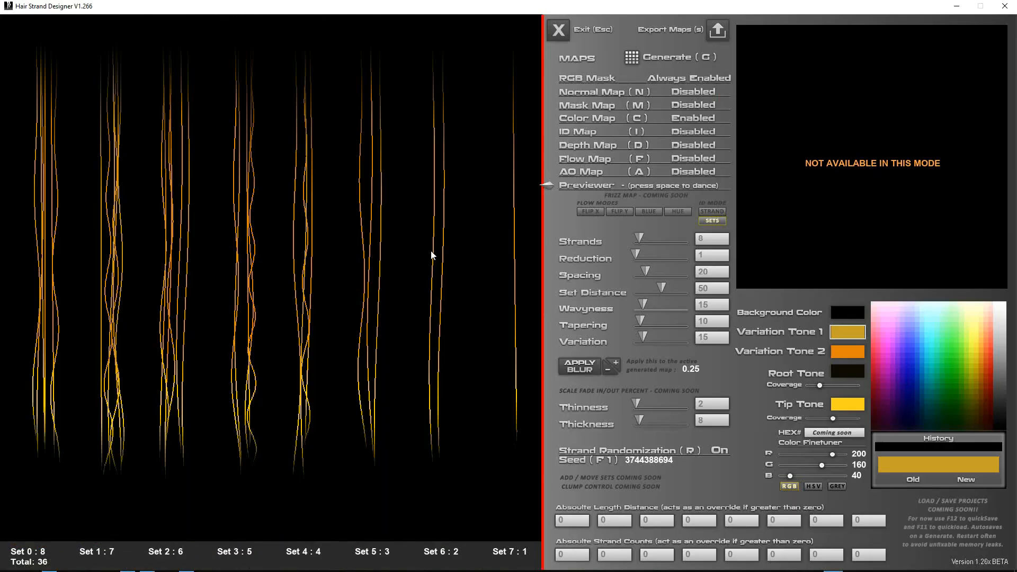
Set Strands to 24 and enable the Normal, Mask, ID, Depth, Flow and AO maps.
drag(638, 239, 647, 240)
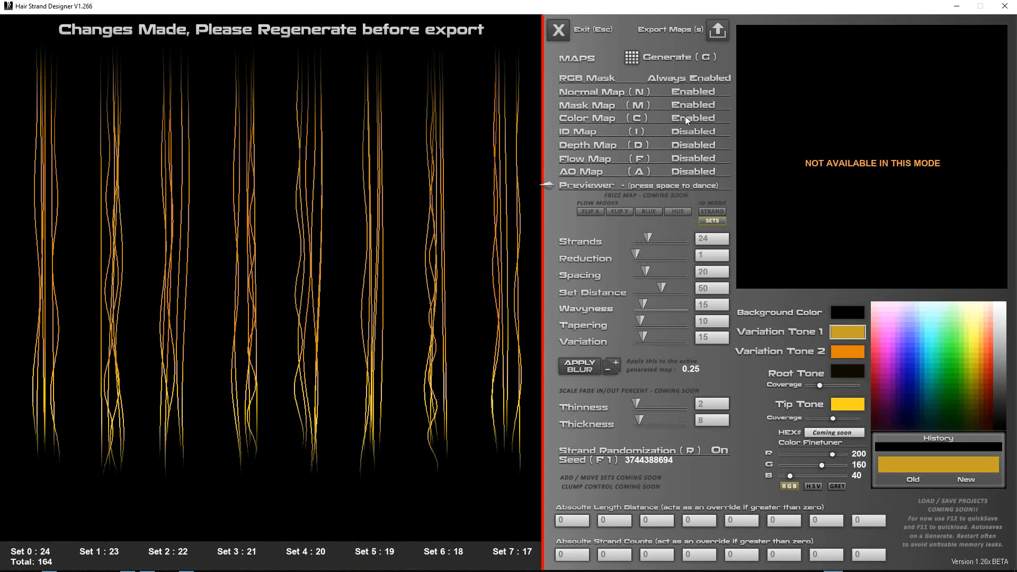
click(686, 174)
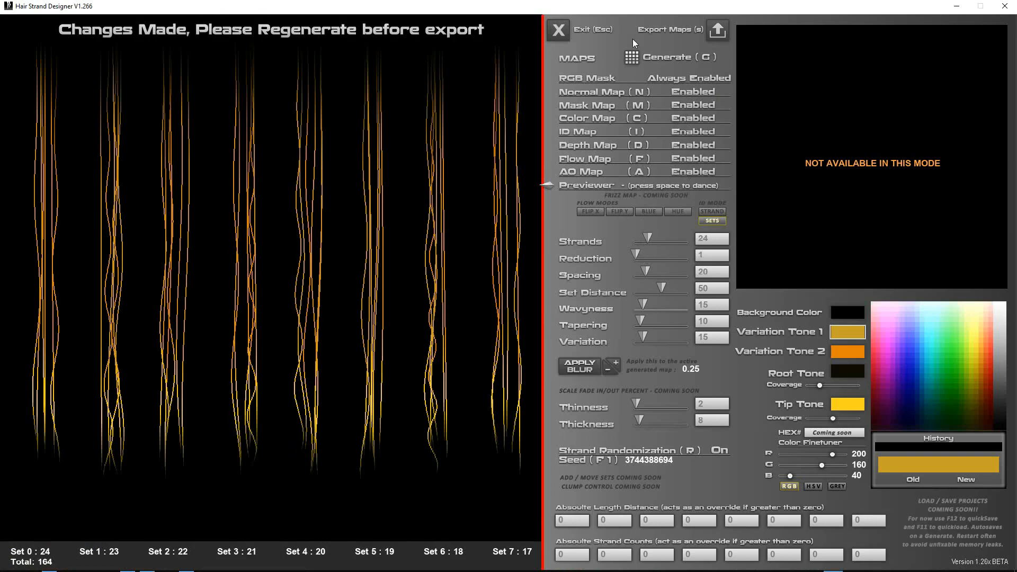
Generate the hair strand maps and preview the AO and Flow maps.
click(634, 56)
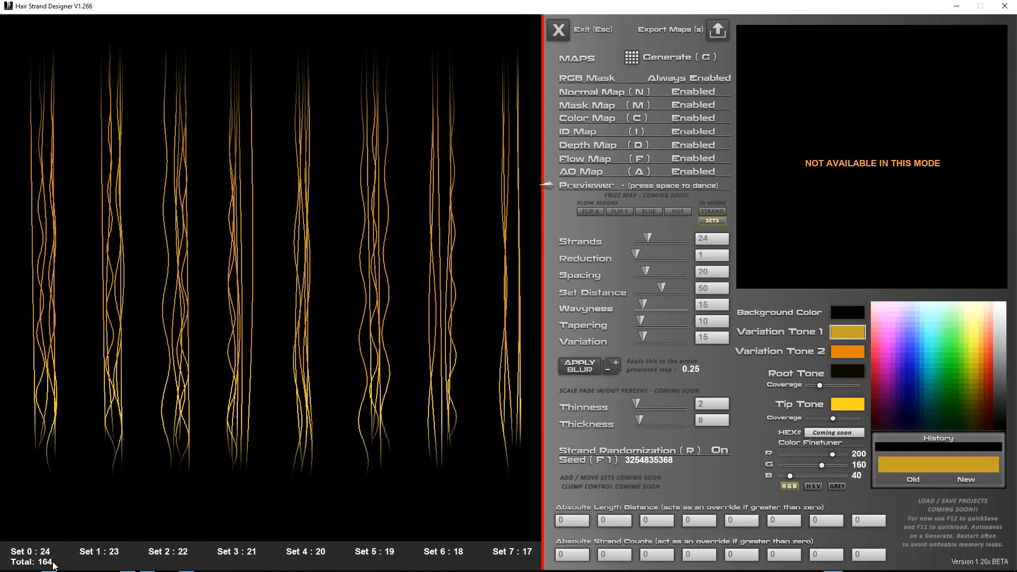
click(580, 173)
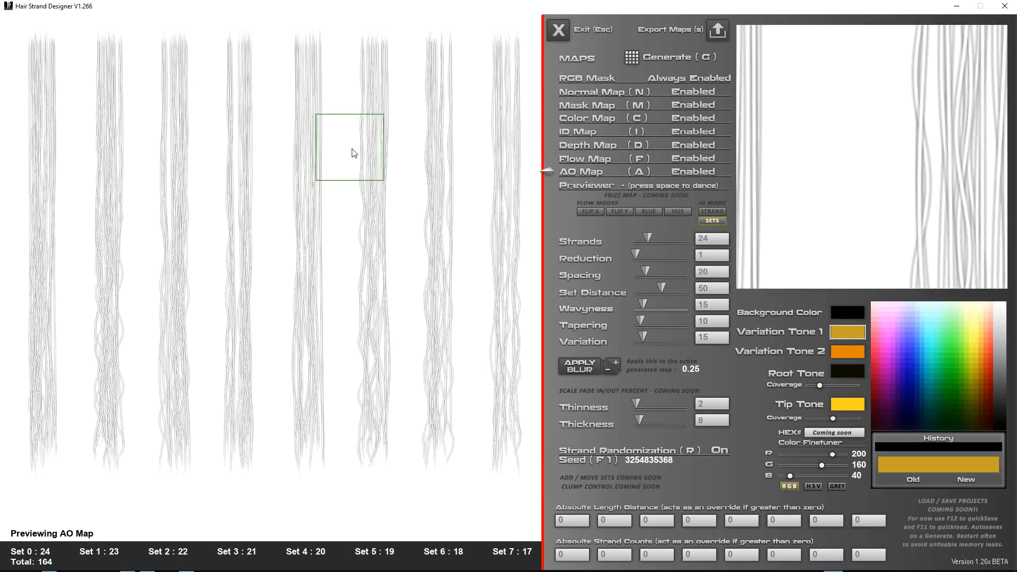
click(581, 159)
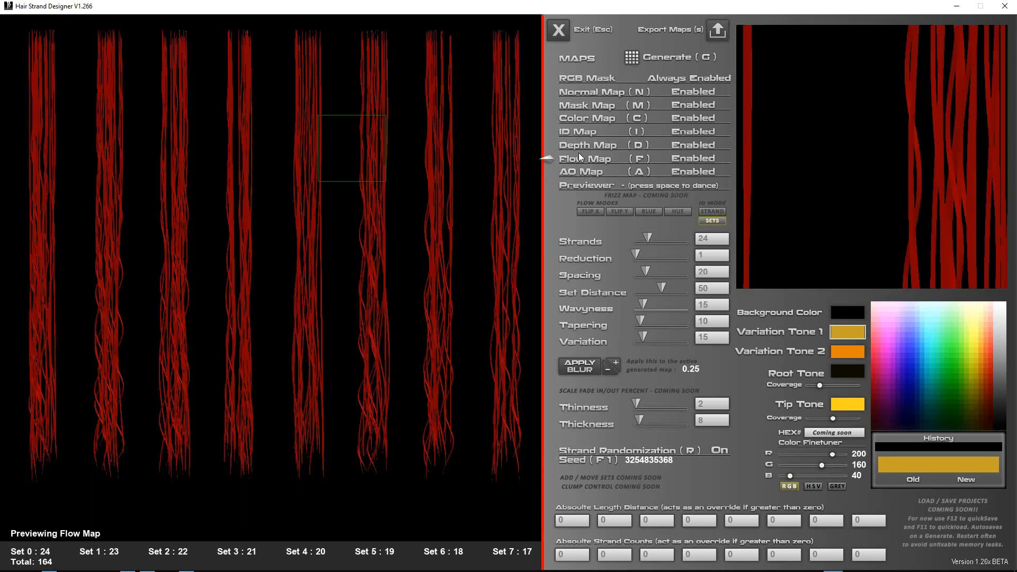
Export the second map set to the Desktop's New folder, saving the RGB mask as RGBMask_2 and the normal map as NORM_2.
click(717, 31)
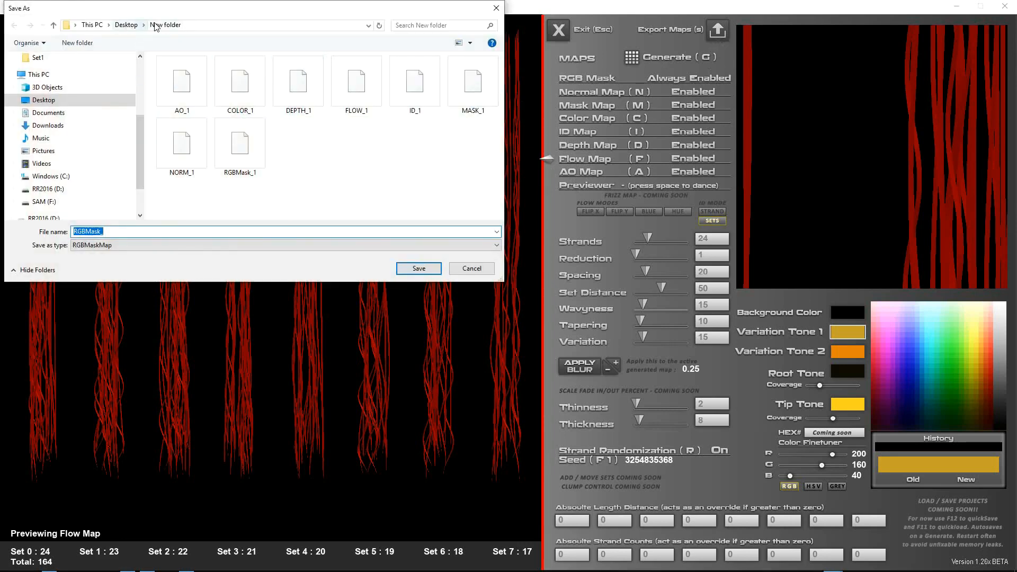
click(132, 233)
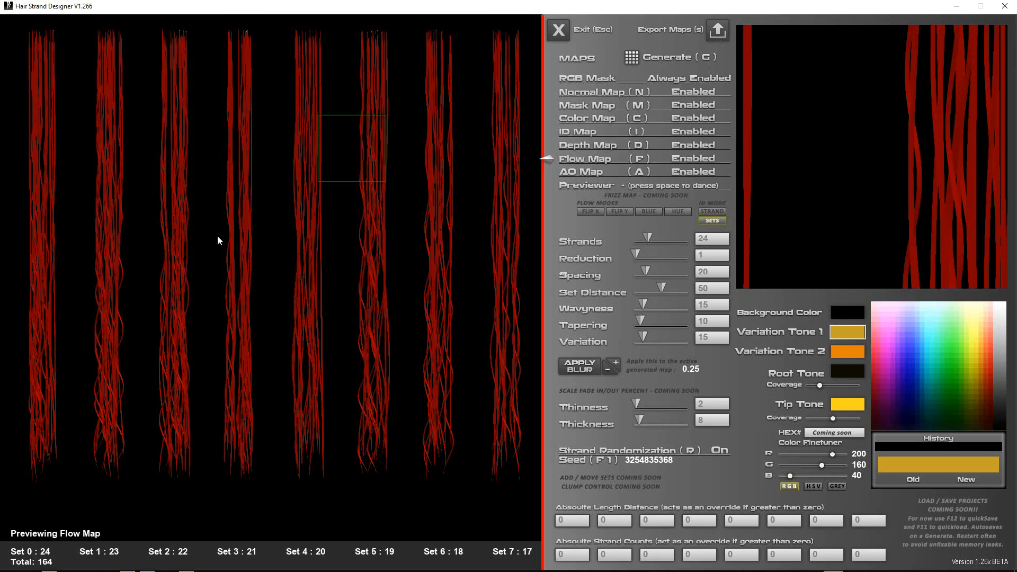
key(s)
key(End)
text(2)
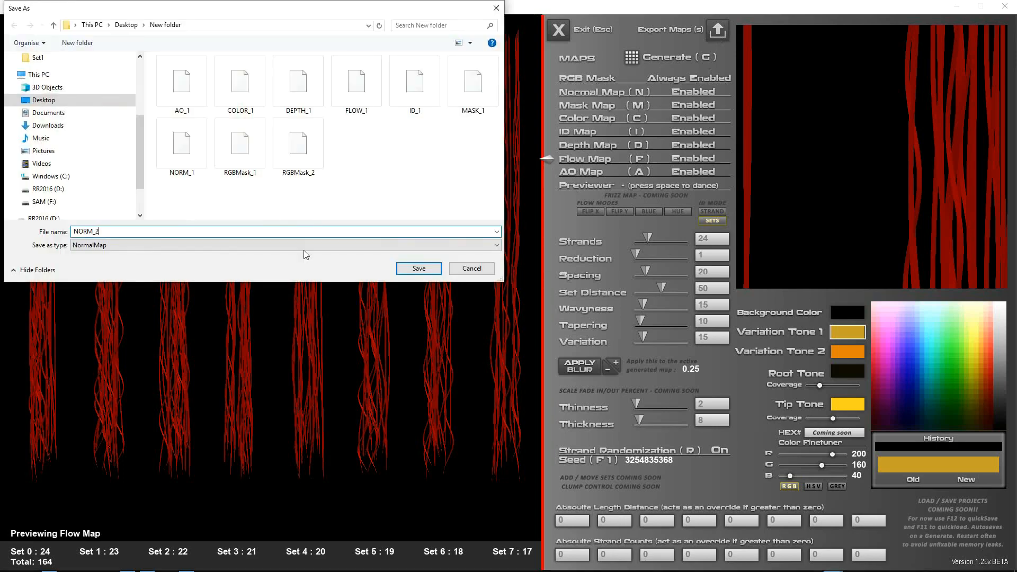
click(410, 268)
Save the ID map as ID_2 and the color map as COLOR_2.
key(s)
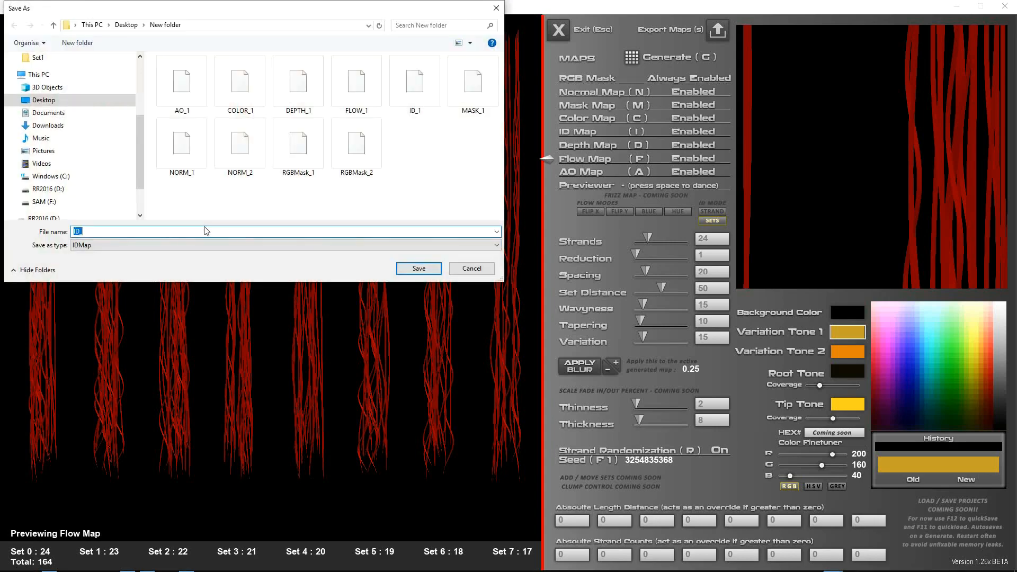
key(End)
text(2)
click(406, 269)
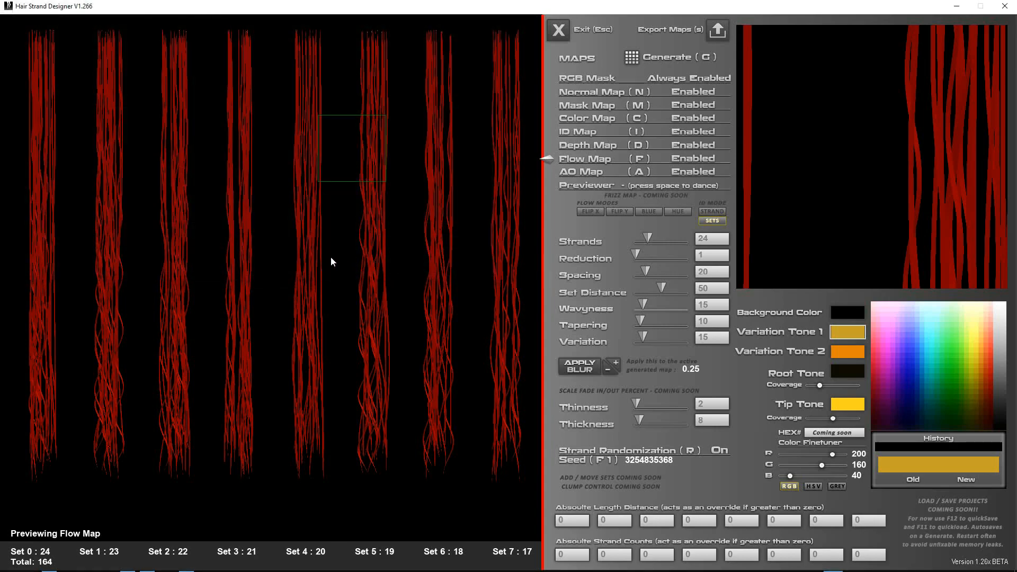
key(s)
key(End)
text(2)
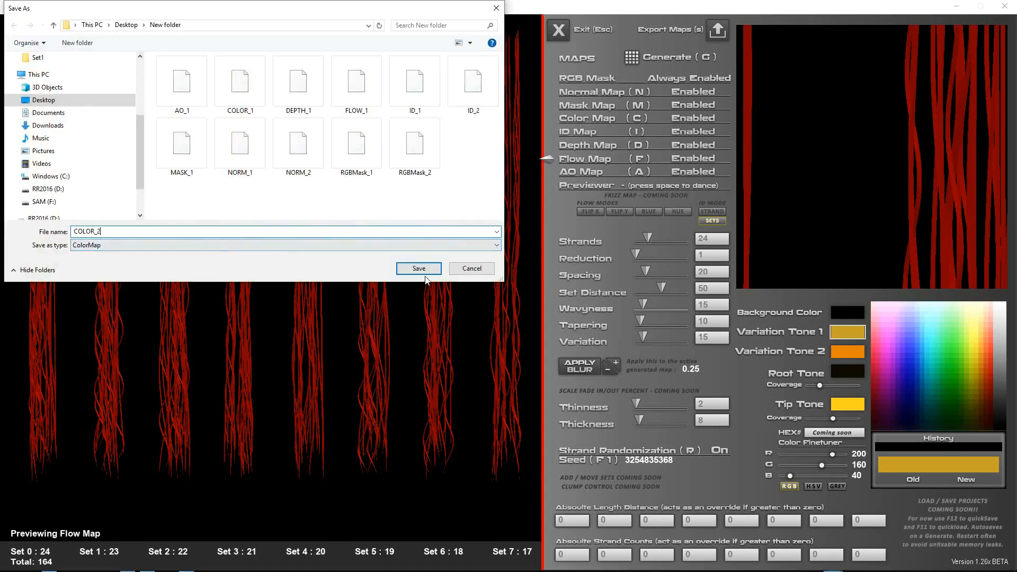
click(418, 269)
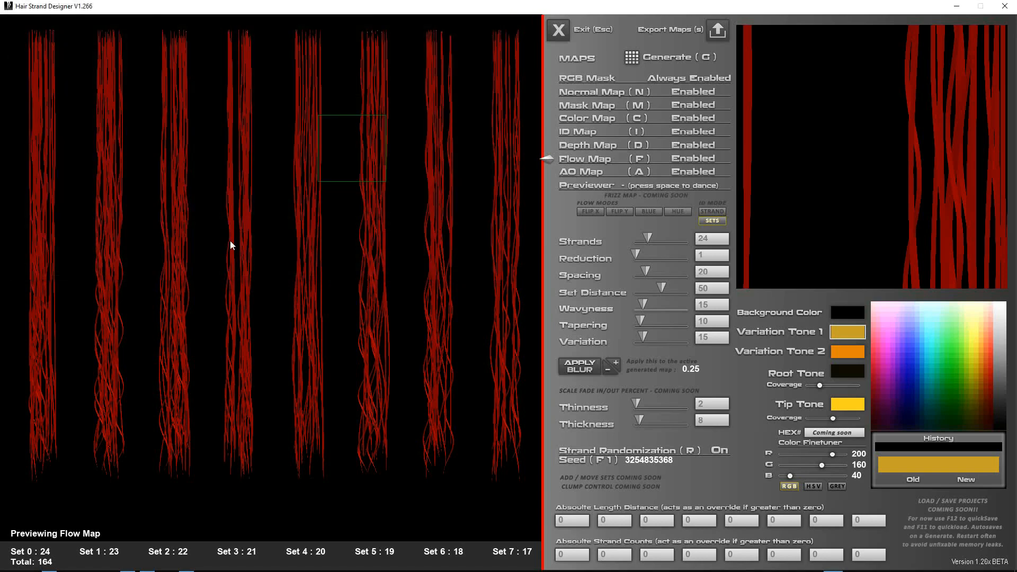
Save the mask map as MASK_2 and the depth map as DEPTH_2.
key(s)
key(End)
text(2)
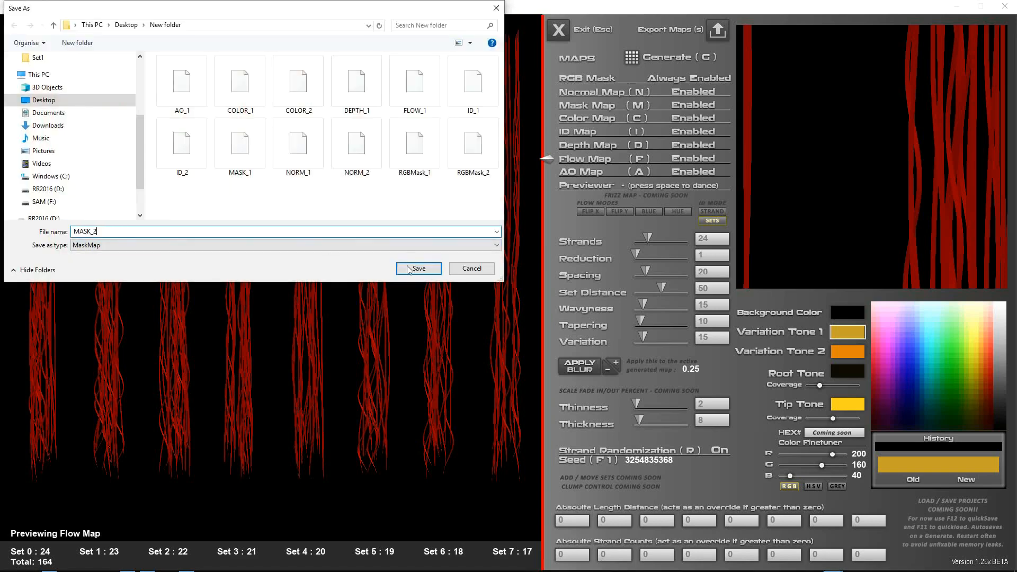
click(408, 266)
key(s)
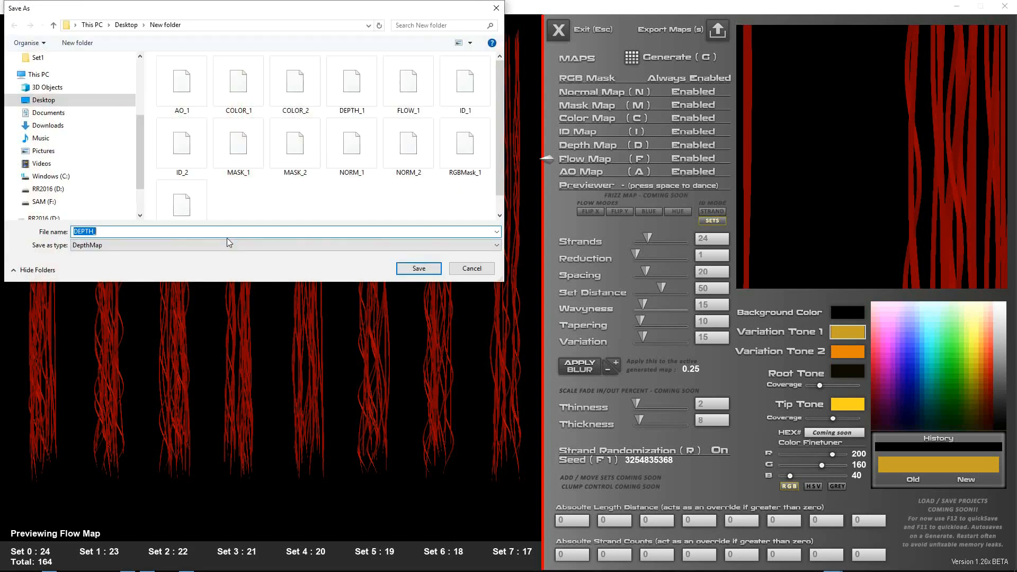
key(End)
text(2)
click(416, 268)
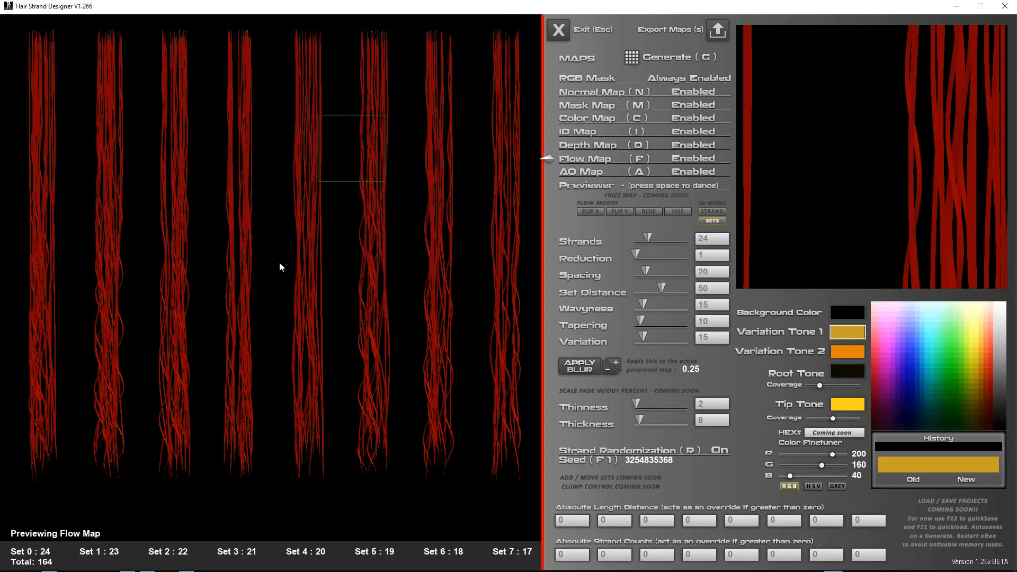
Save the flow map as FLOW_2 and the AO map as AO_2.
key(s)
key(End)
text(2)
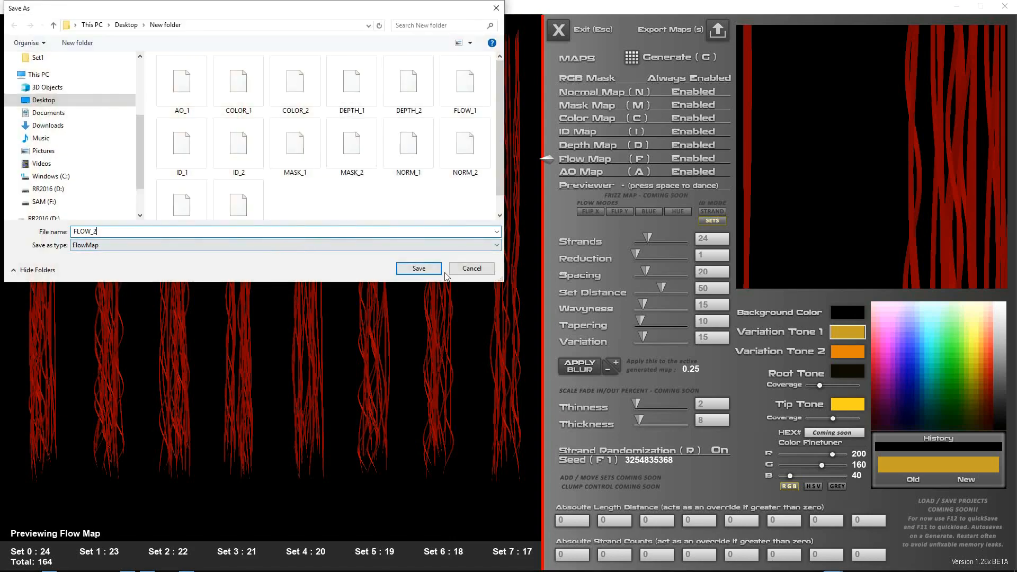
click(418, 268)
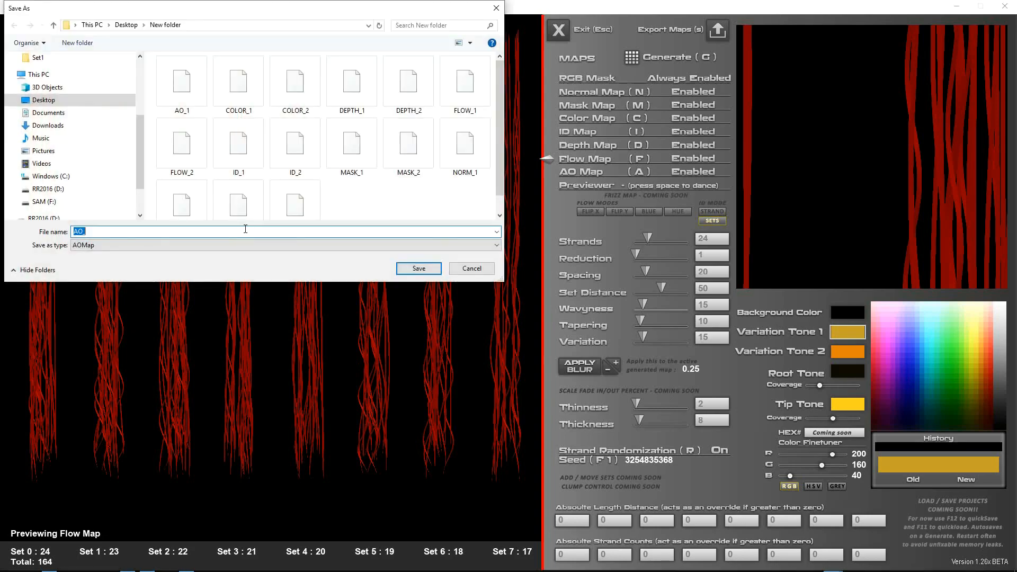
key(End)
text(2)
click(418, 268)
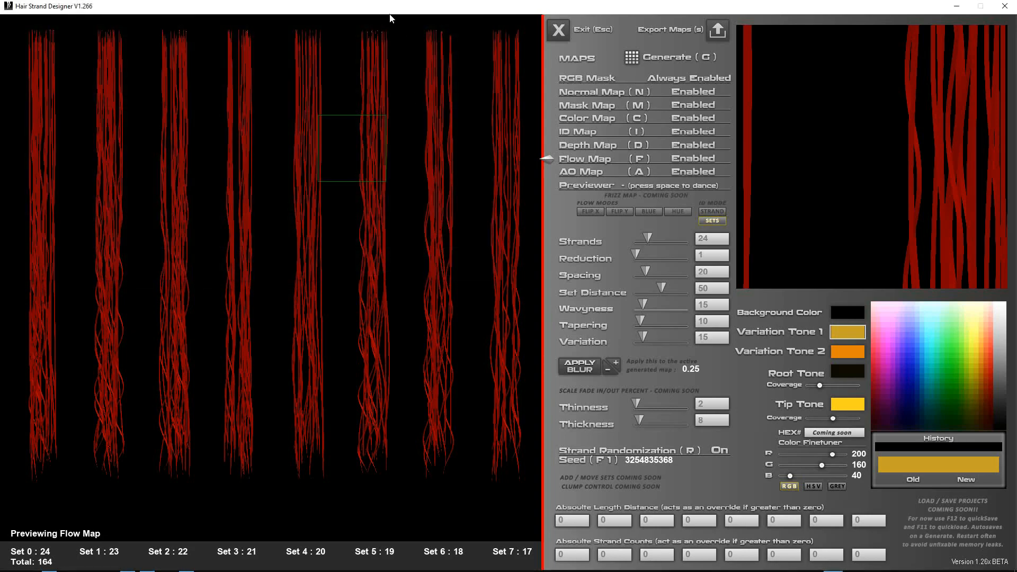
Restart Hair Strand Designer from its Downloads folder and quickload the saved strand and map settings.
drag(384, 8, 422, 108)
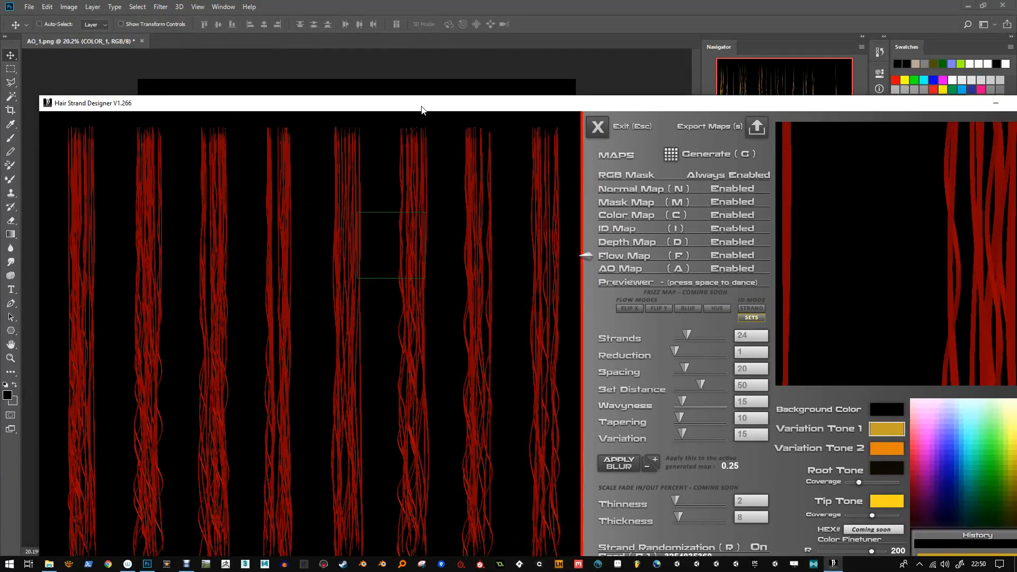
click(605, 136)
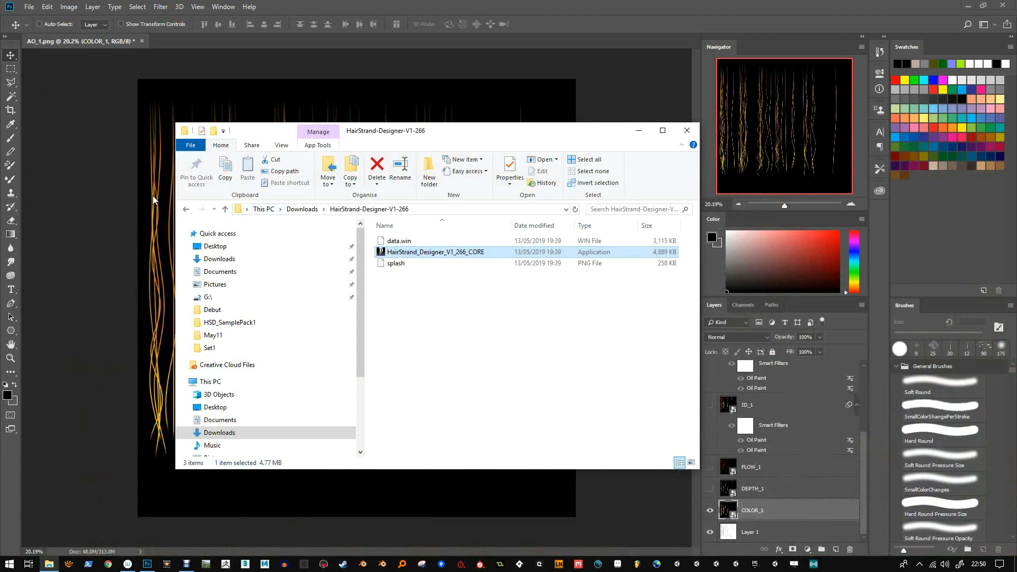
double_click(390, 252)
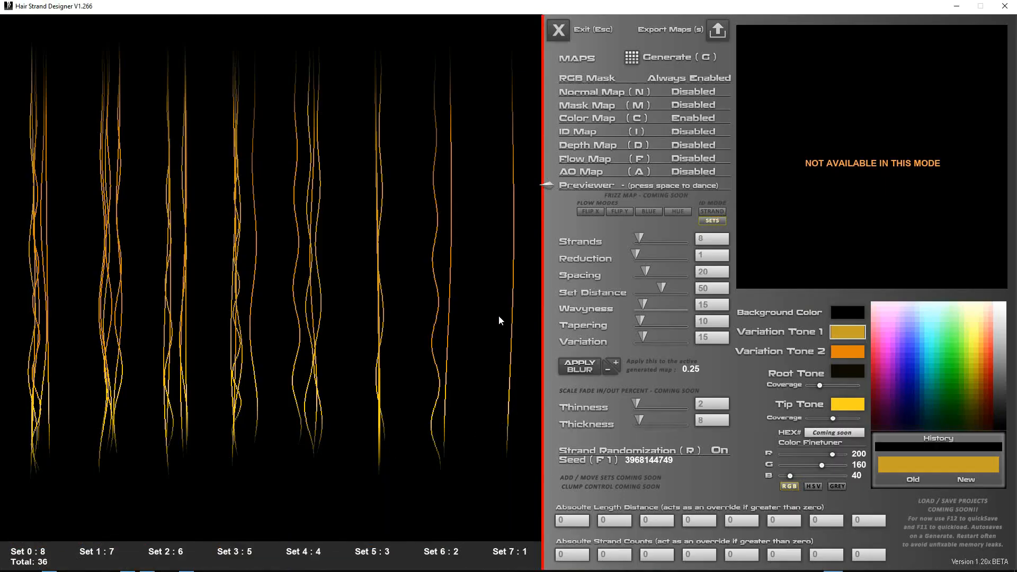
key(F11)
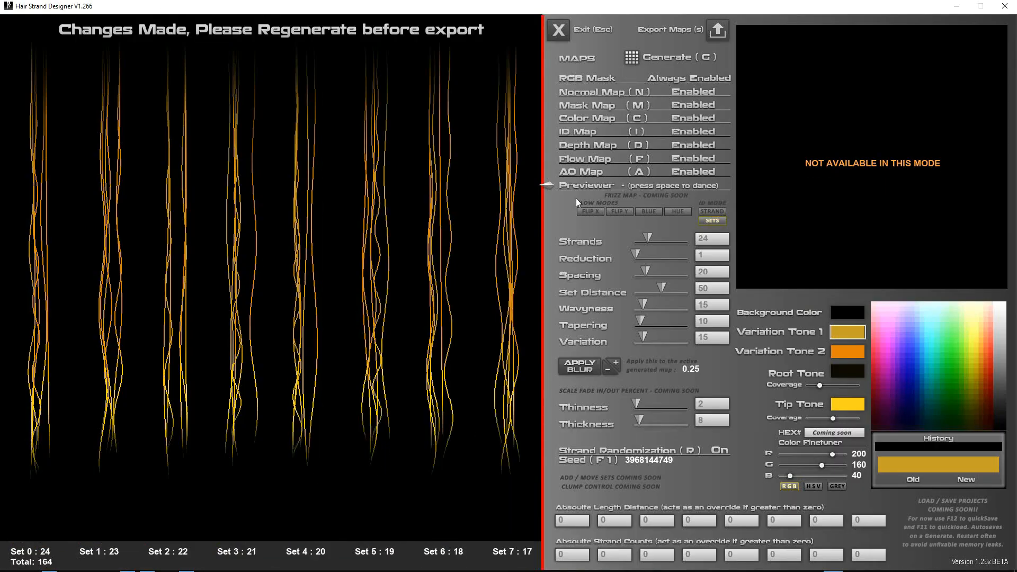
Switch the preview to the AO map and generate a new set of hair strand maps.
click(576, 168)
click(576, 161)
click(574, 170)
click(576, 160)
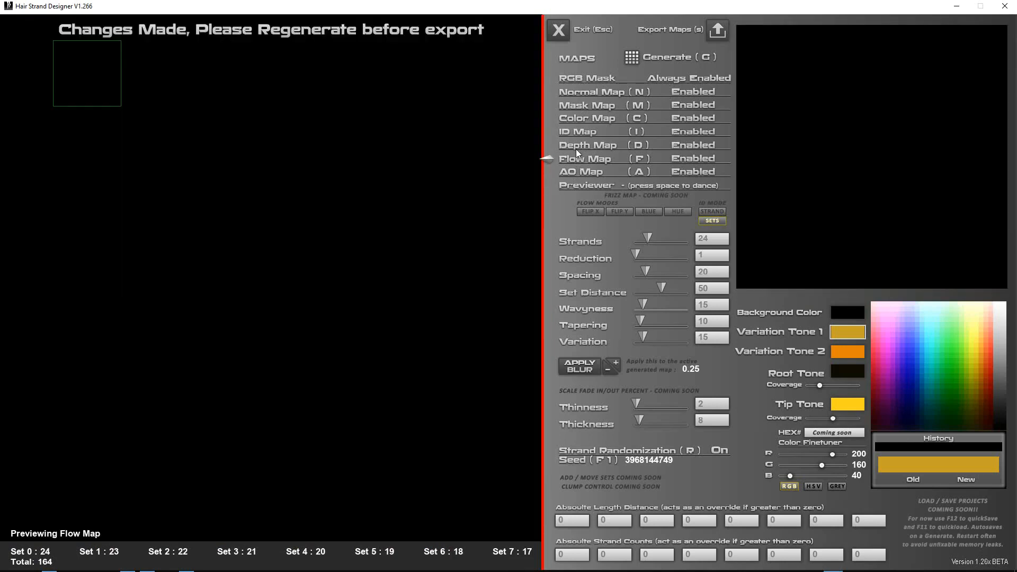
click(576, 149)
click(577, 166)
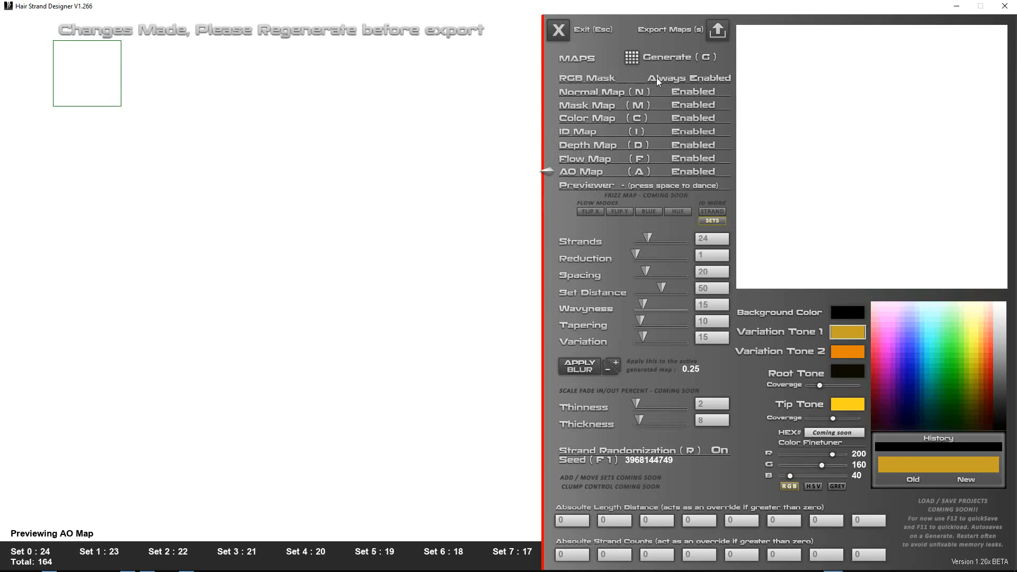
click(630, 57)
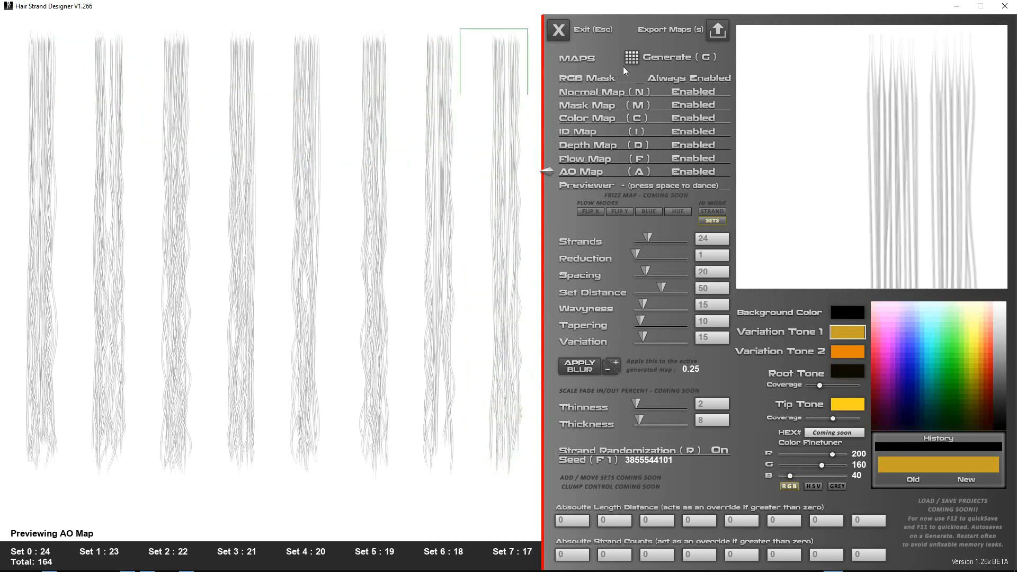
Export the third map set, saving the RGB mask as RGBMask_3 and the normal map with the matching set number.
click(722, 35)
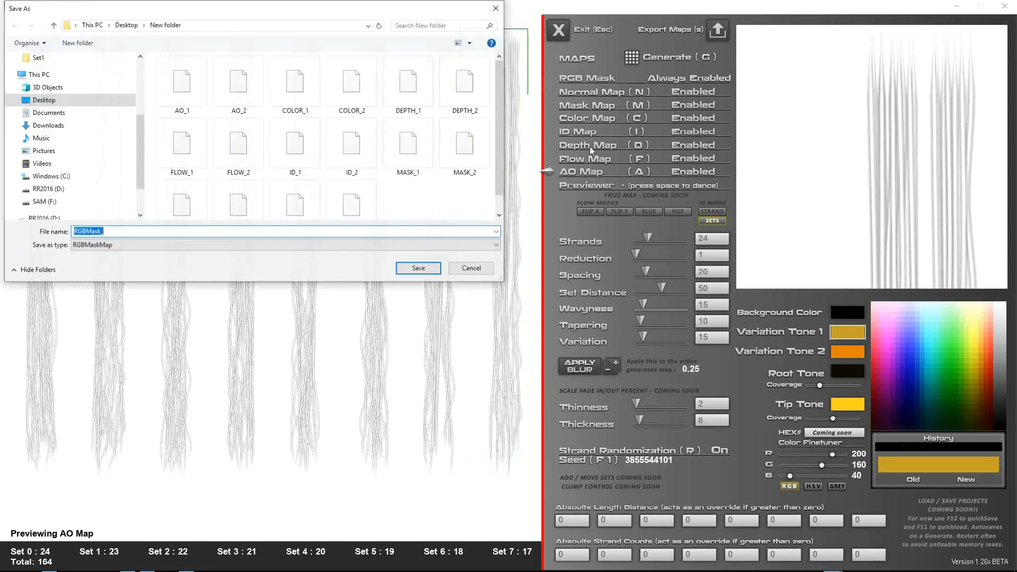
click(216, 234)
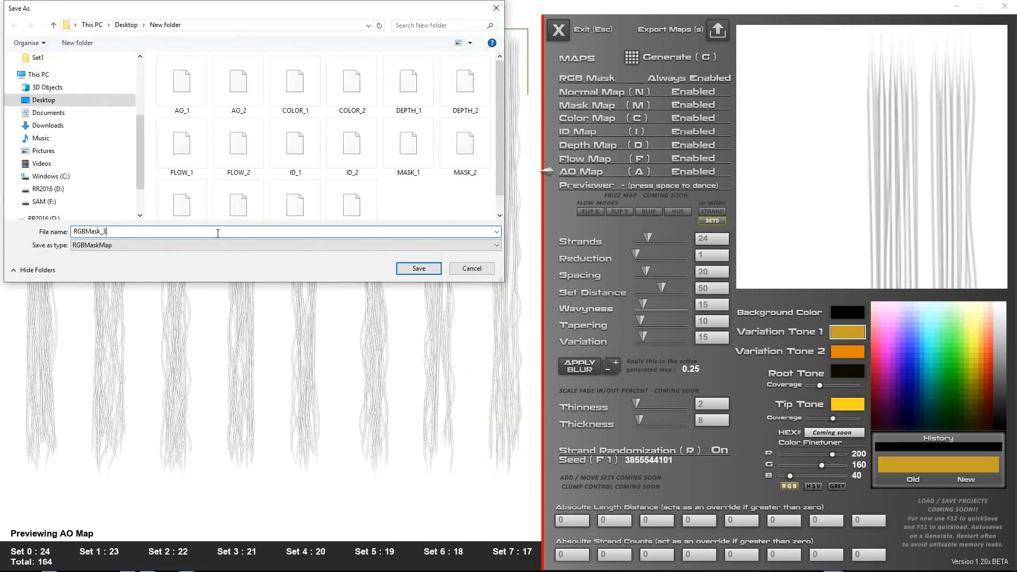
click(407, 271)
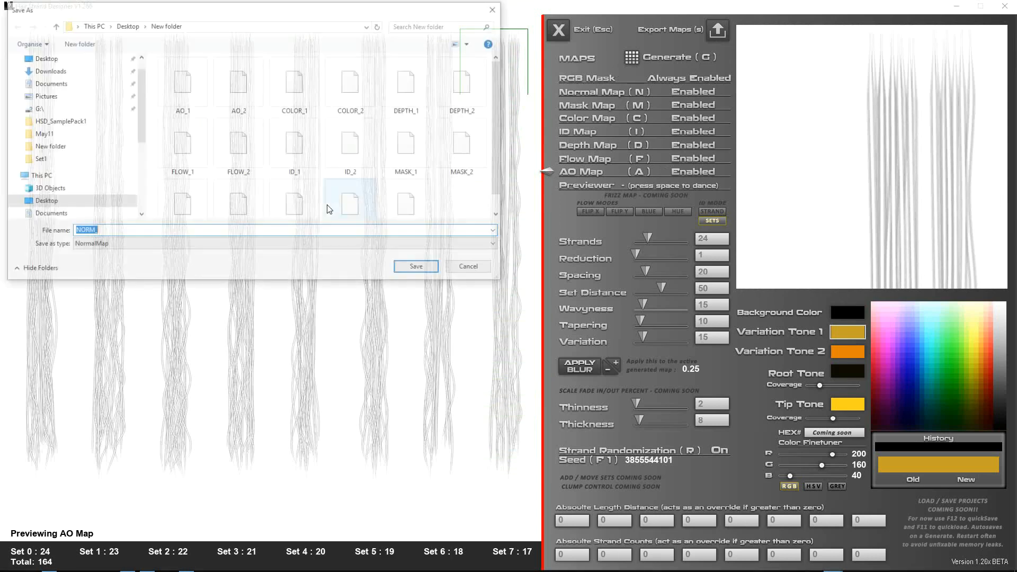
click(212, 230)
text(1)
click(416, 267)
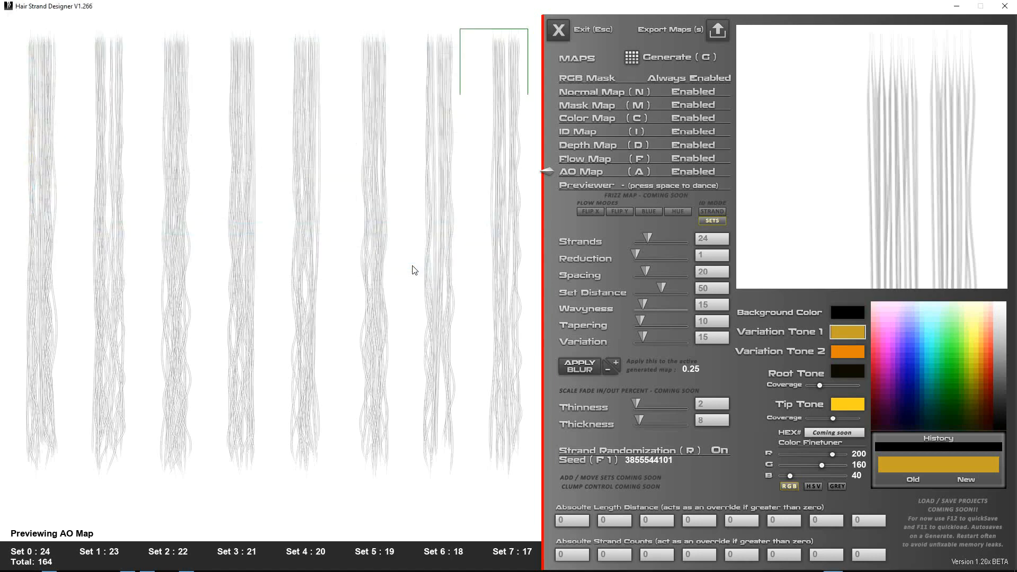
Save the ID map as ID_3 and the color map as COLOR_3.
click(298, 233)
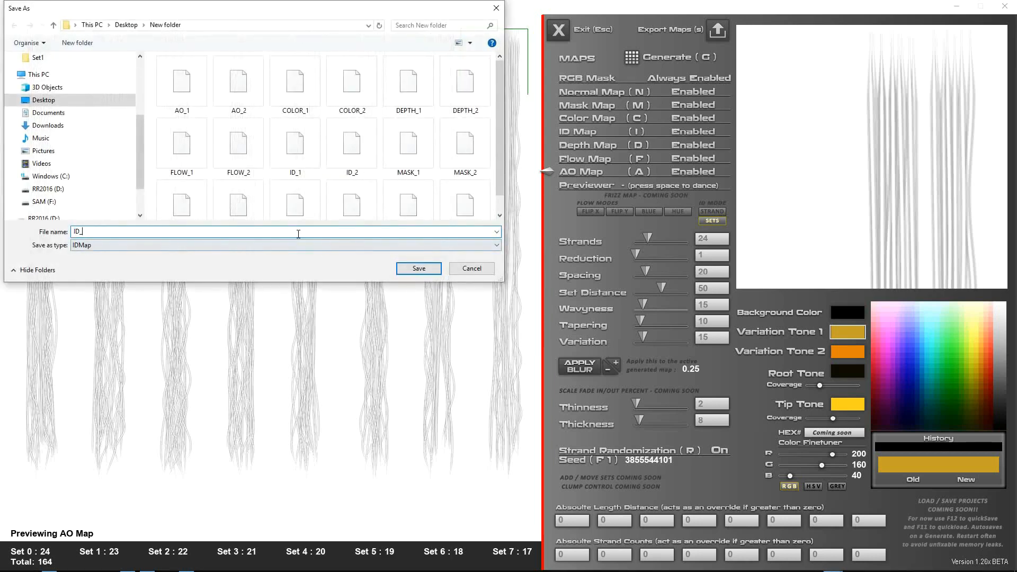
text(1)
click(422, 266)
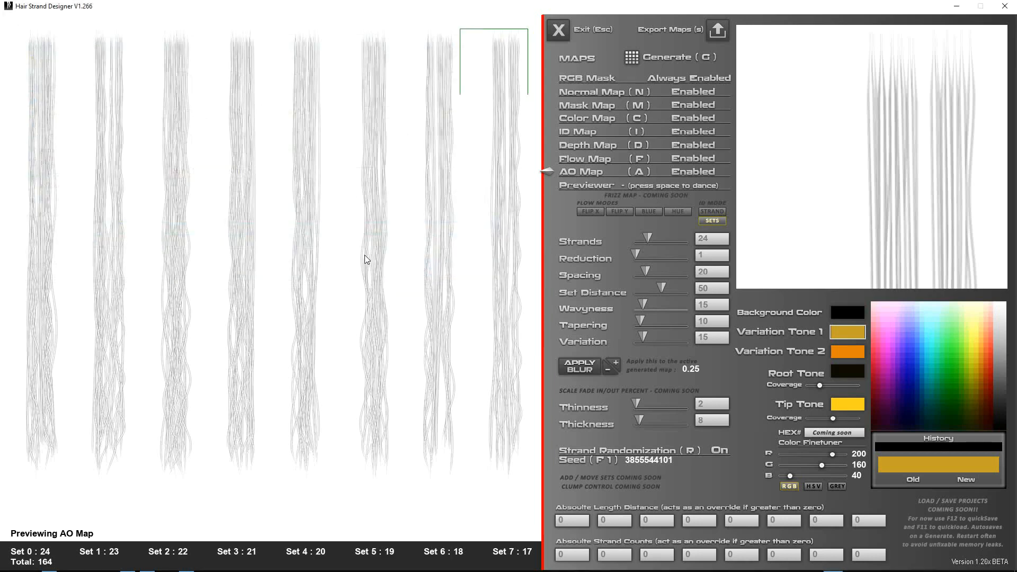
click(324, 233)
text(3)
click(420, 272)
Save the mask map as MASK_3 and the depth map as DEPTH_3.
click(320, 233)
text(3)
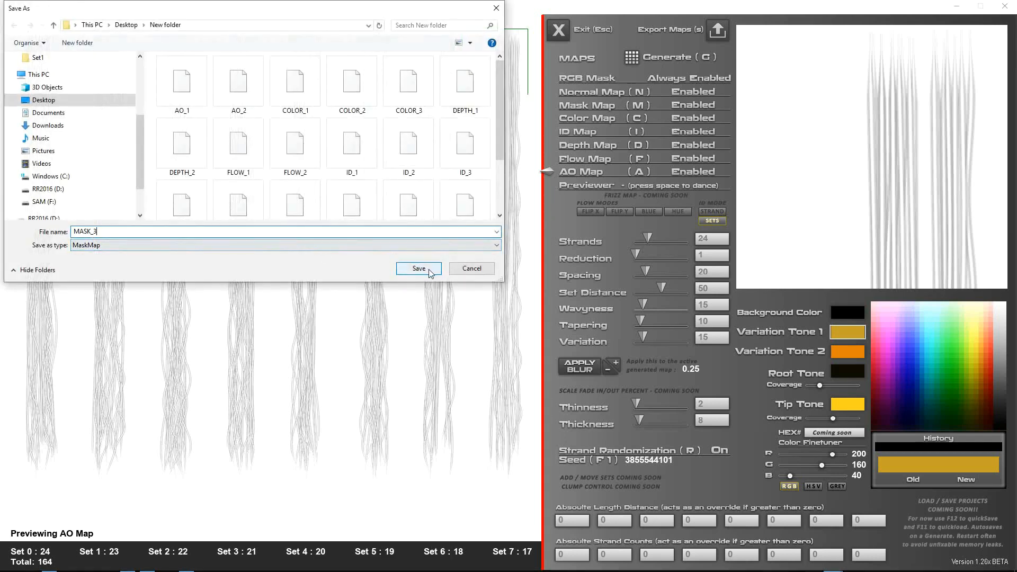
click(430, 270)
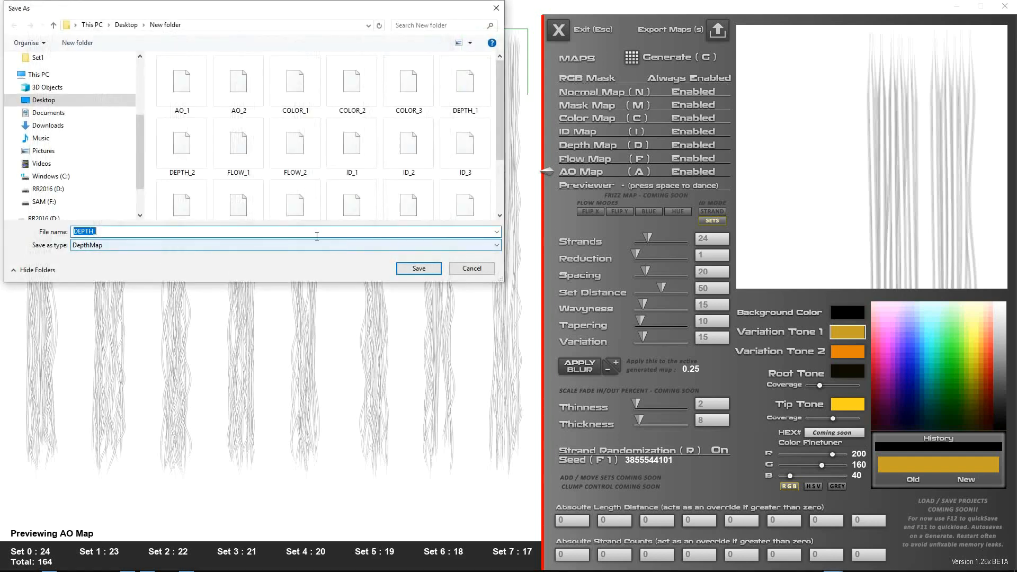
click(317, 236)
text(3)
click(418, 270)
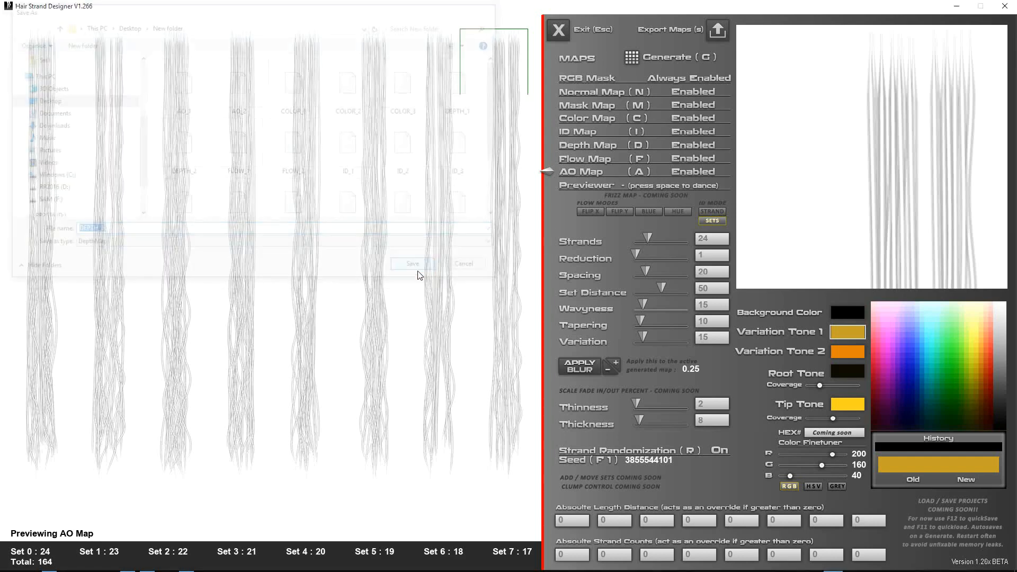
Save the flow map as FLOW_3 and the AO map as AO_3.
click(322, 236)
text(3)
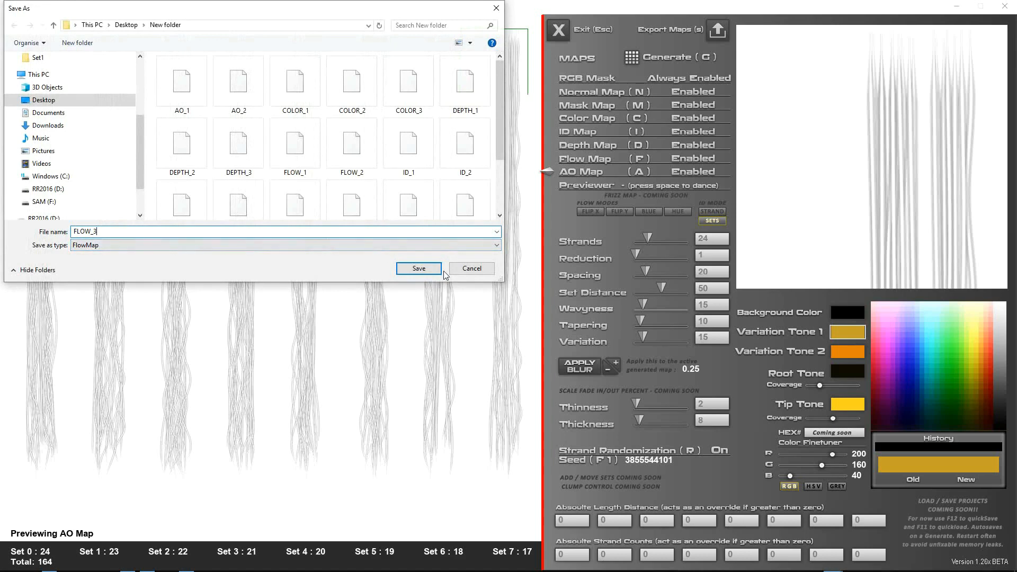
click(430, 271)
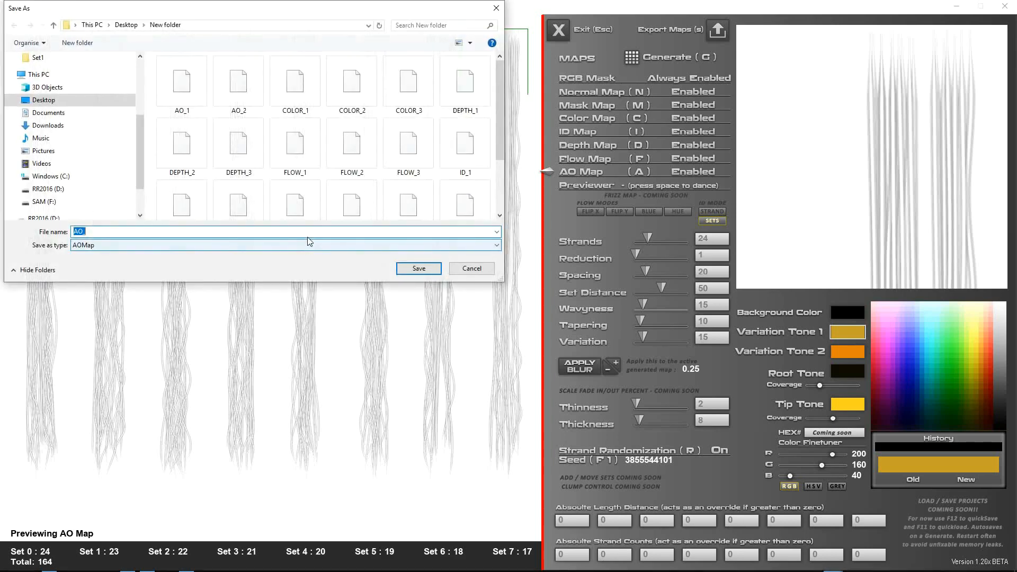
click(313, 232)
text(3)
click(419, 268)
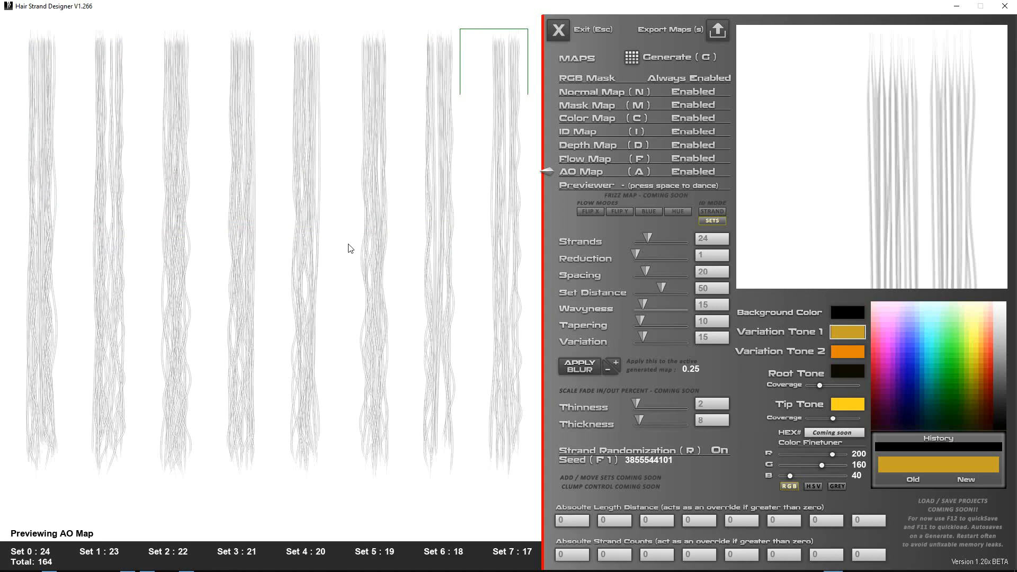
Exit Hair Strand Designer and open the Desktop folder in File Explorer.
click(421, 275)
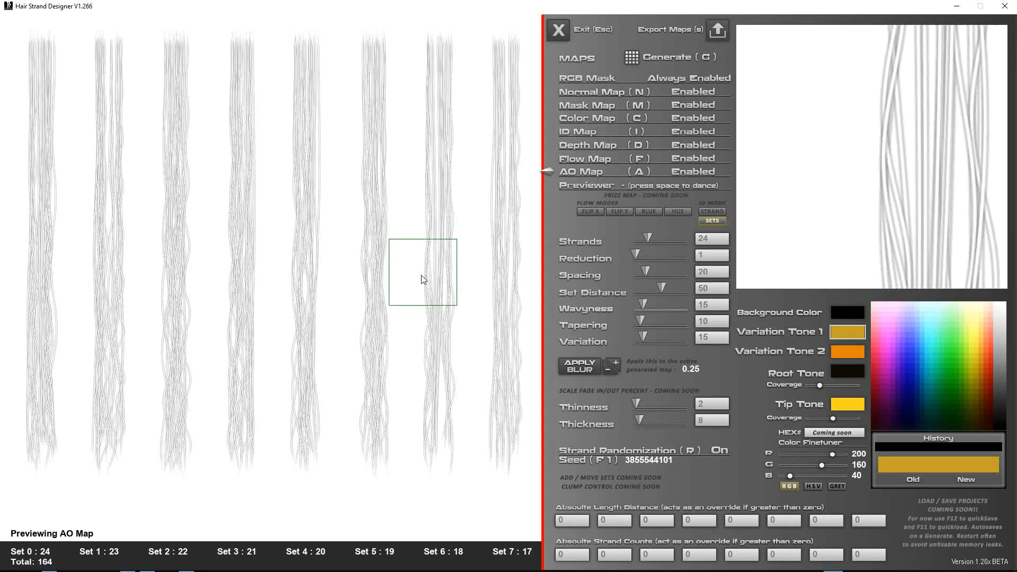
click(560, 34)
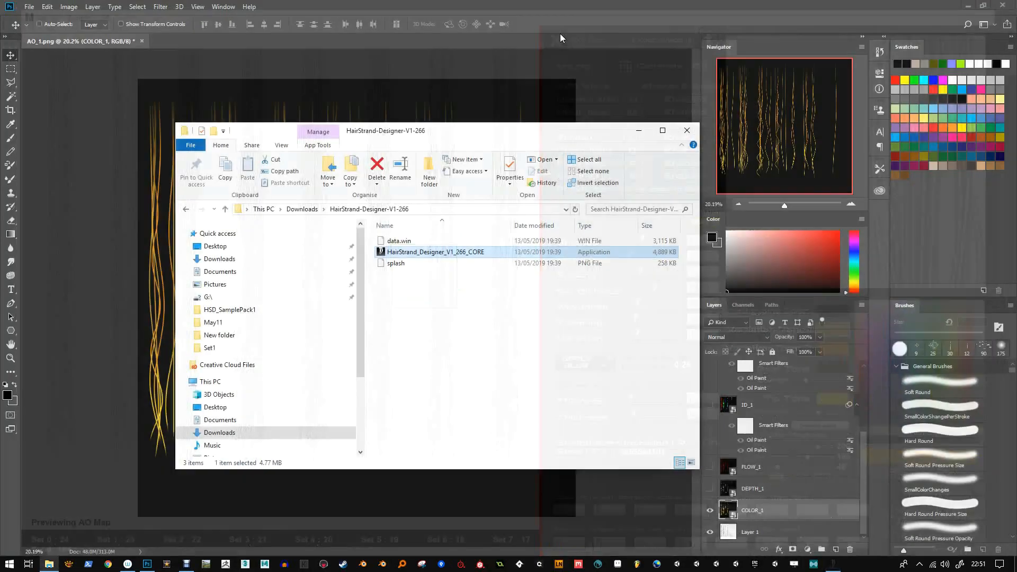
click(215, 246)
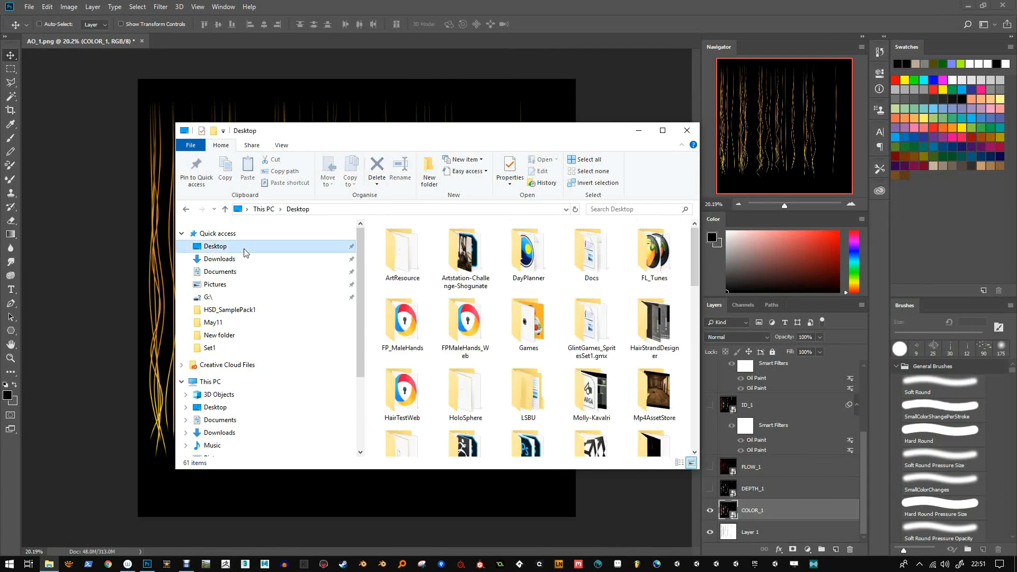
Open the AO_2 image from New folder on the Desktop.
scroll(524, 350, down, 5)
scroll(522, 353, up, 2)
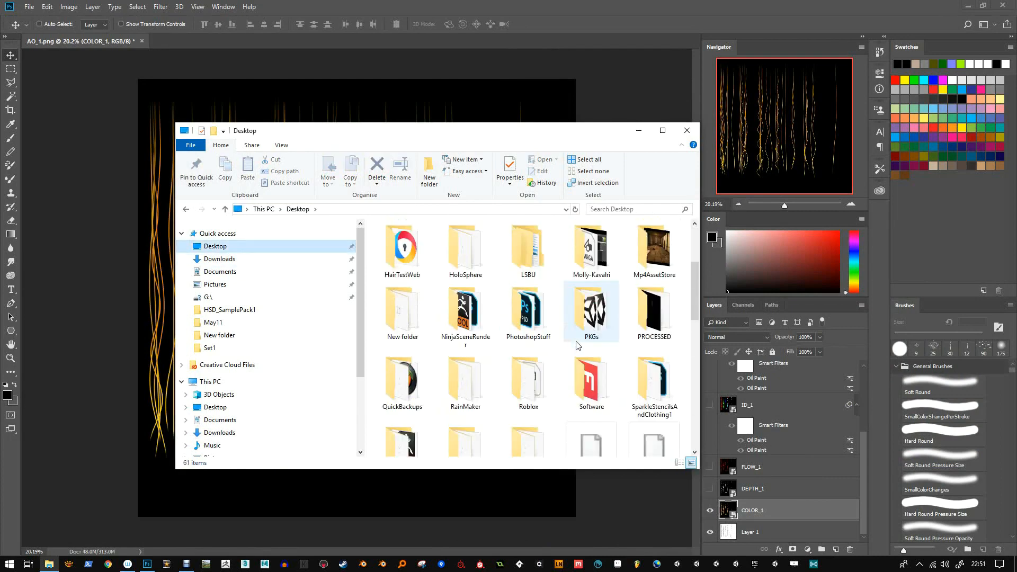
click(408, 315)
double_click(408, 315)
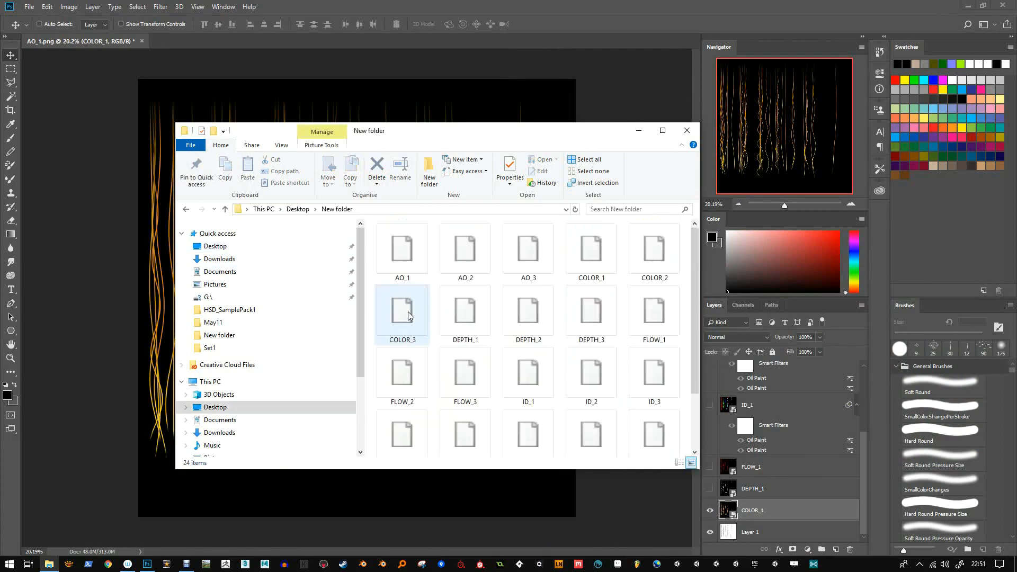
click(472, 247)
double_click(472, 247)
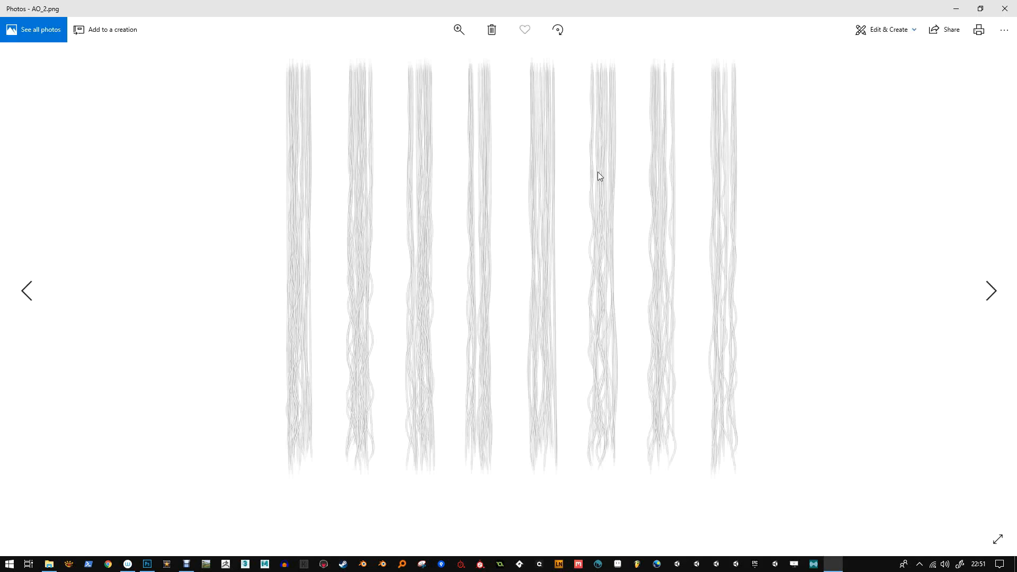
Compare the AO_2 and AO_3 images by flipping between them, and minimize the image viewer.
key(Right)
key(Left)
key(Right)
key(Left)
key(Right)
key(Left)
key(Right)
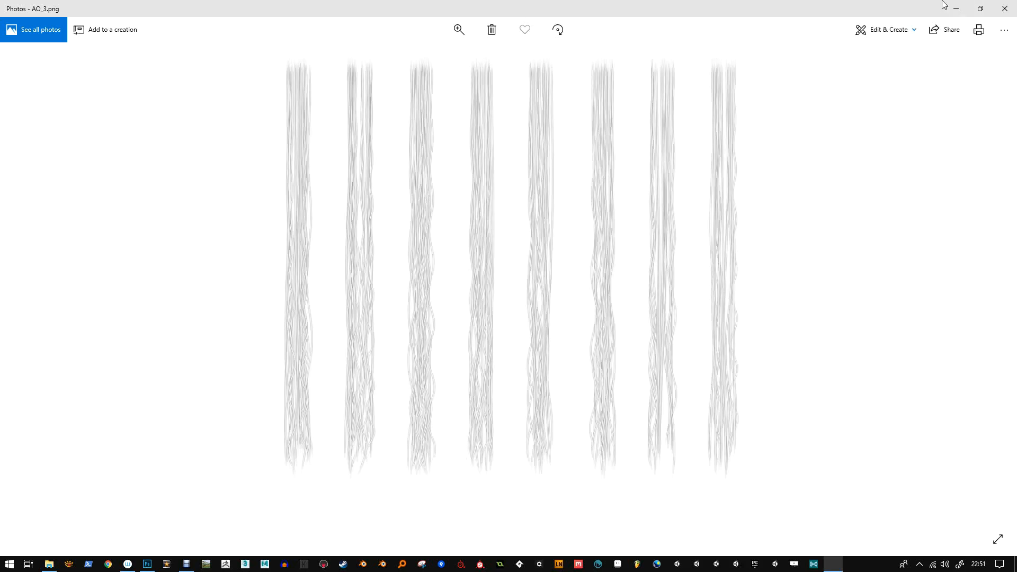
click(956, 8)
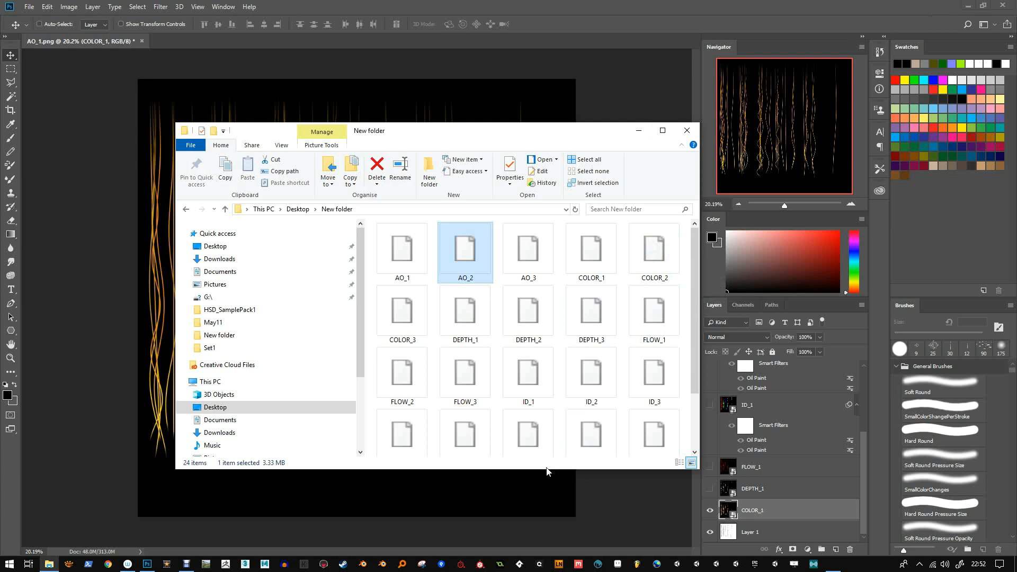
Launch HairStrand_Designer_V1_266_CORE from the HairStrand-Designer-V1-266 folder in Downloads.
click(298, 210)
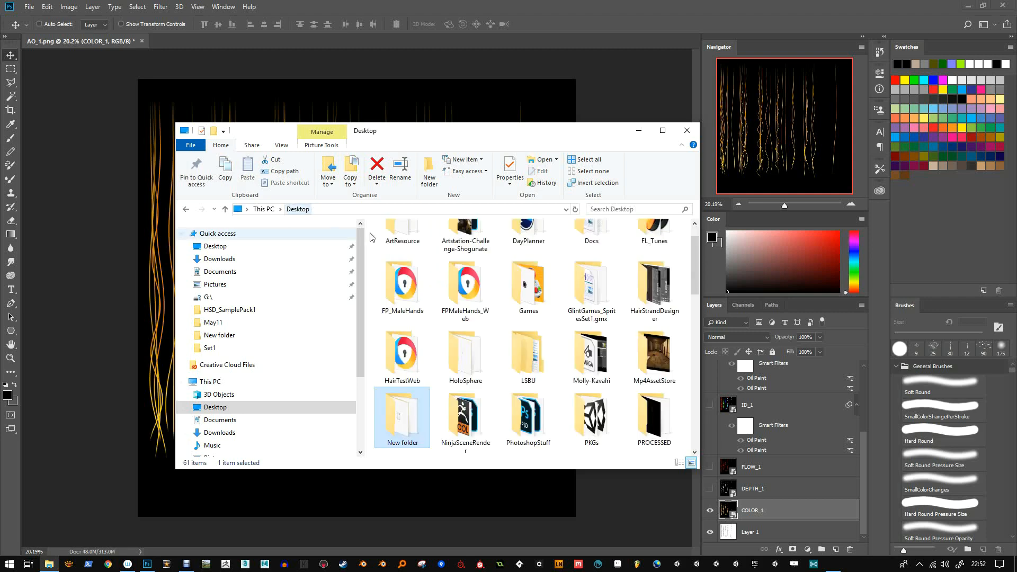
scroll(572, 345, down, 2)
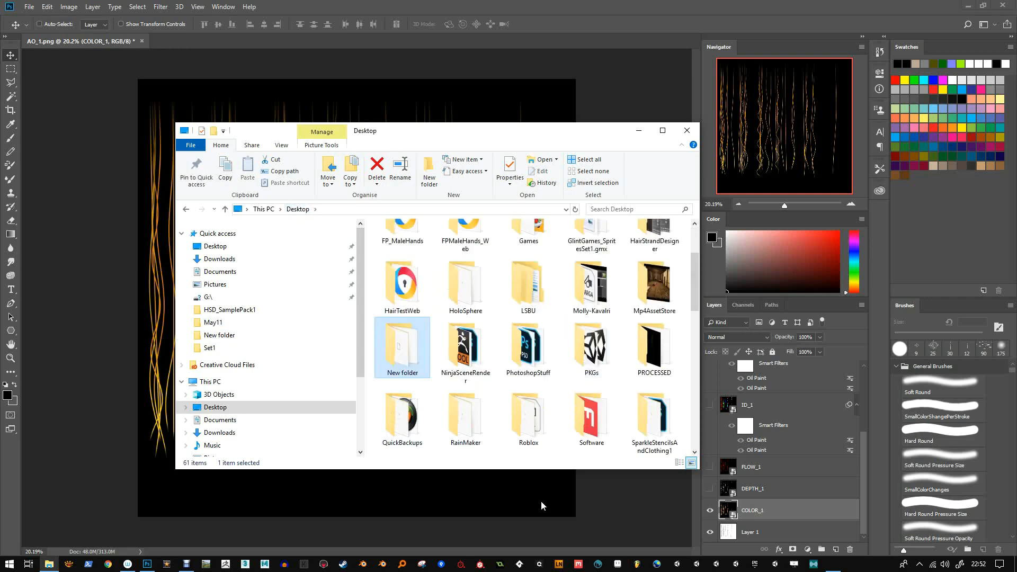
click(219, 260)
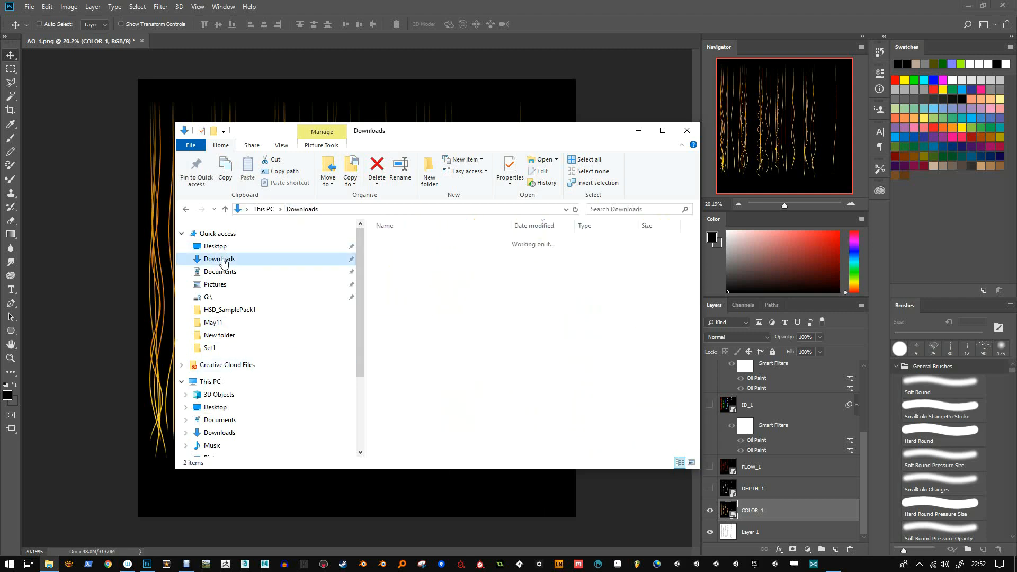
double_click(430, 253)
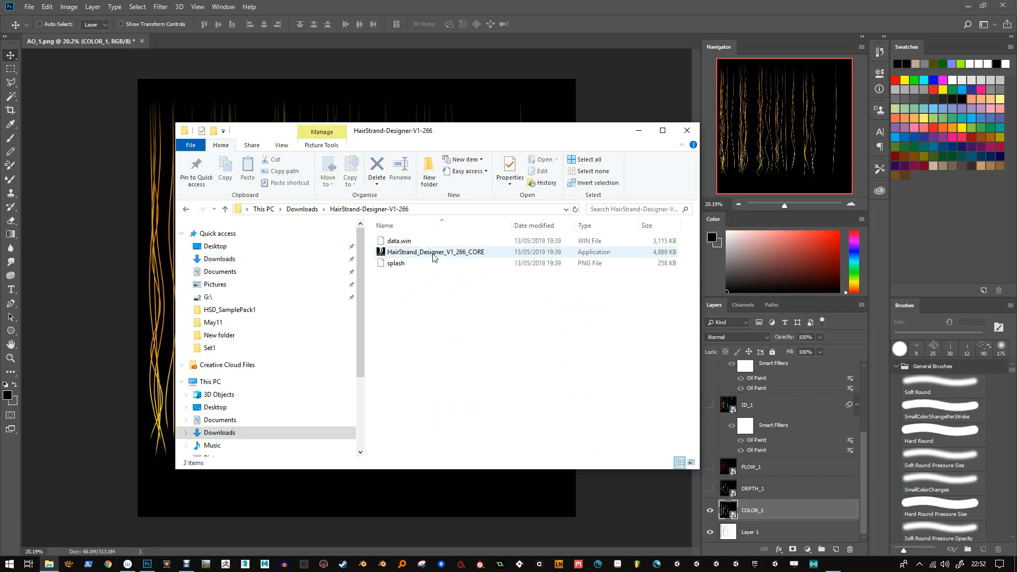
double_click(432, 253)
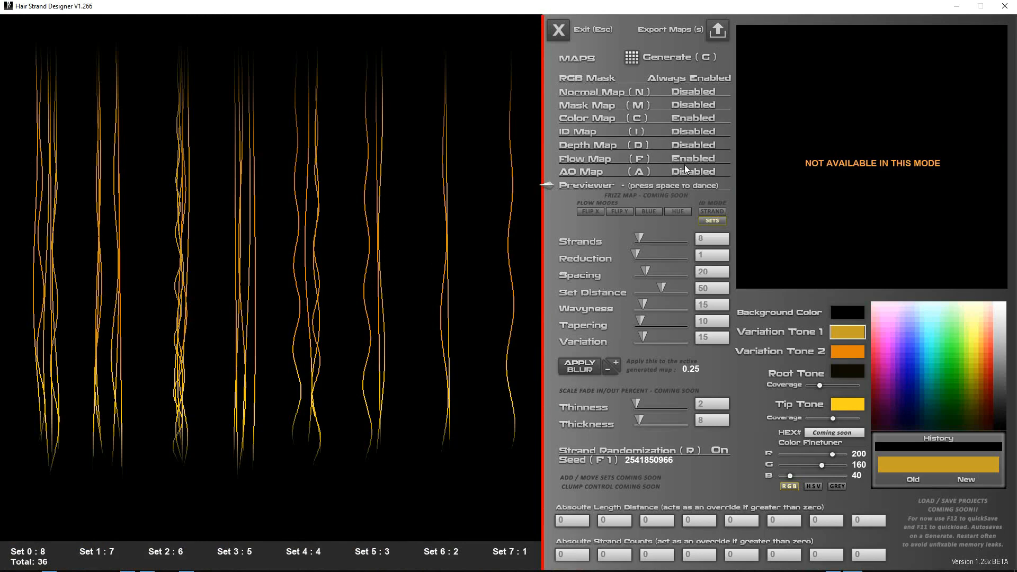
Enable all the map types, including normal and mask, and set Strands to 15.
click(676, 104)
click(682, 91)
drag(638, 238, 643, 234)
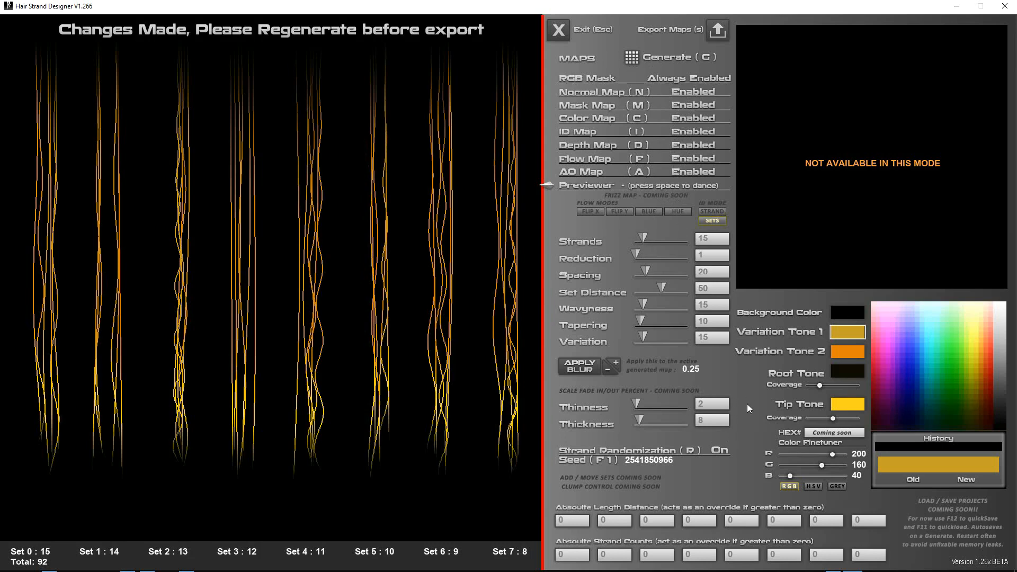
Turn off Strand Randomization and generate the maps.
click(719, 451)
click(633, 61)
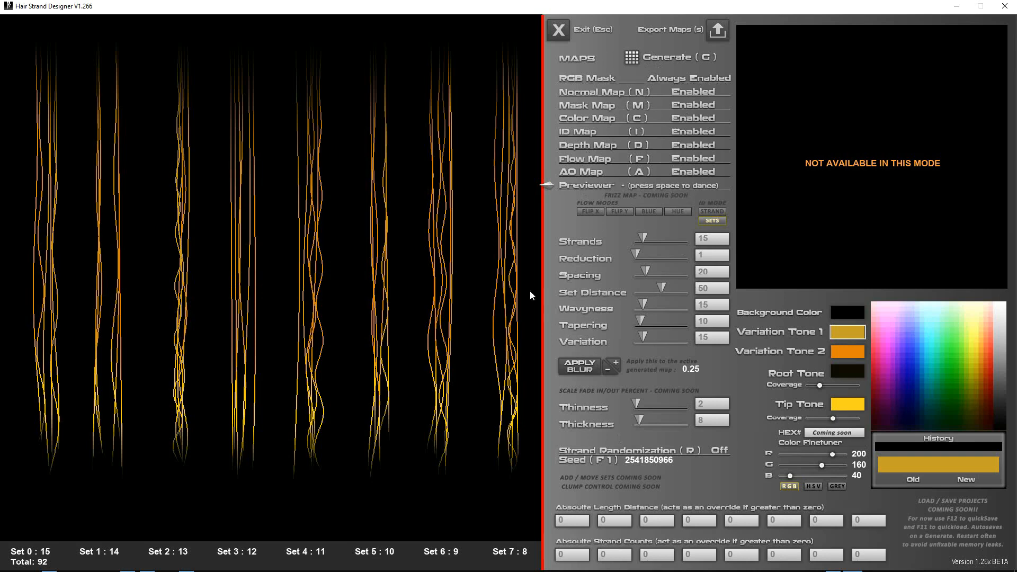
Preview the generated depth, normal, mask and color maps, applying a 0.25 blur to the mask map.
click(599, 144)
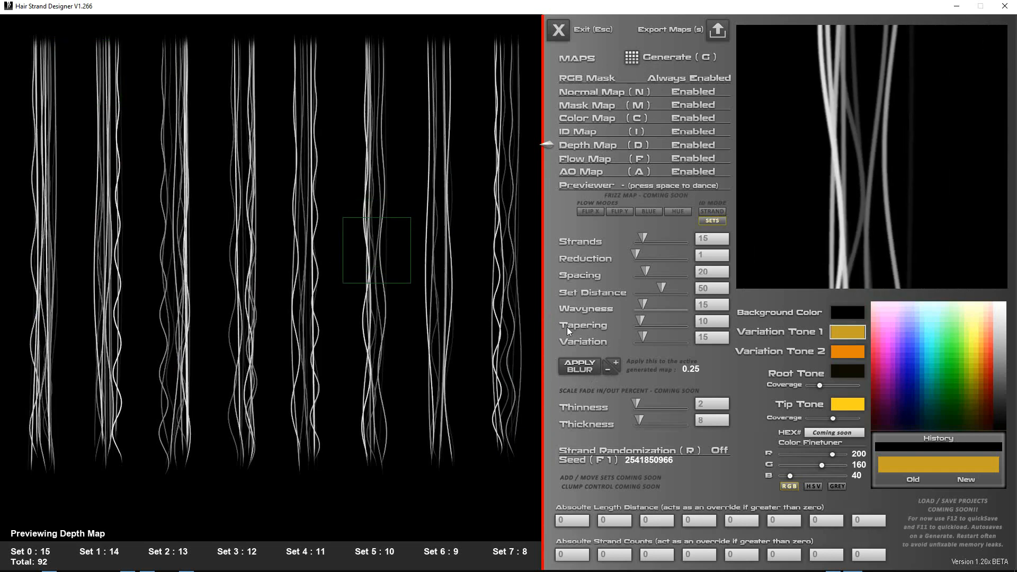
click(583, 90)
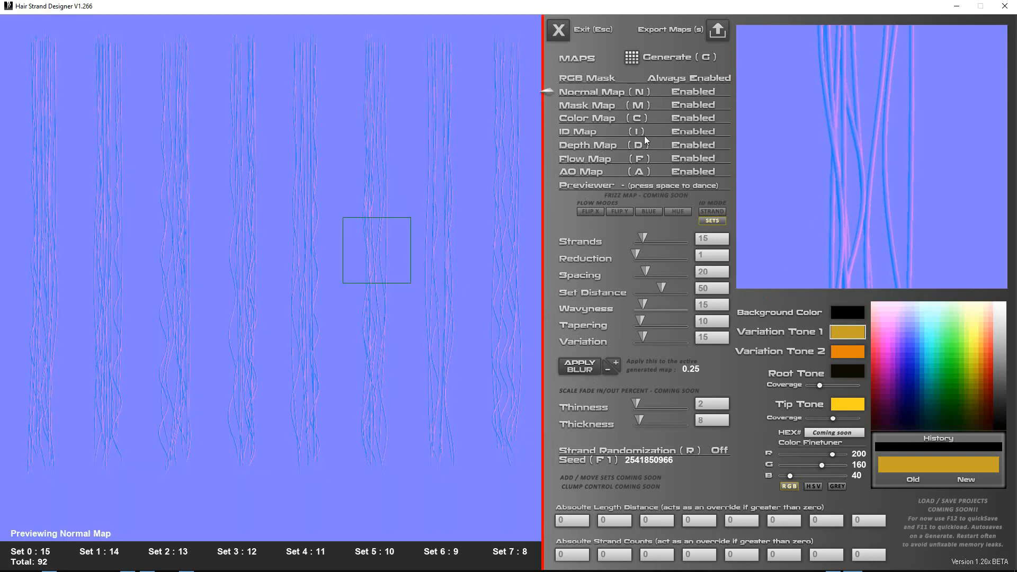
click(592, 107)
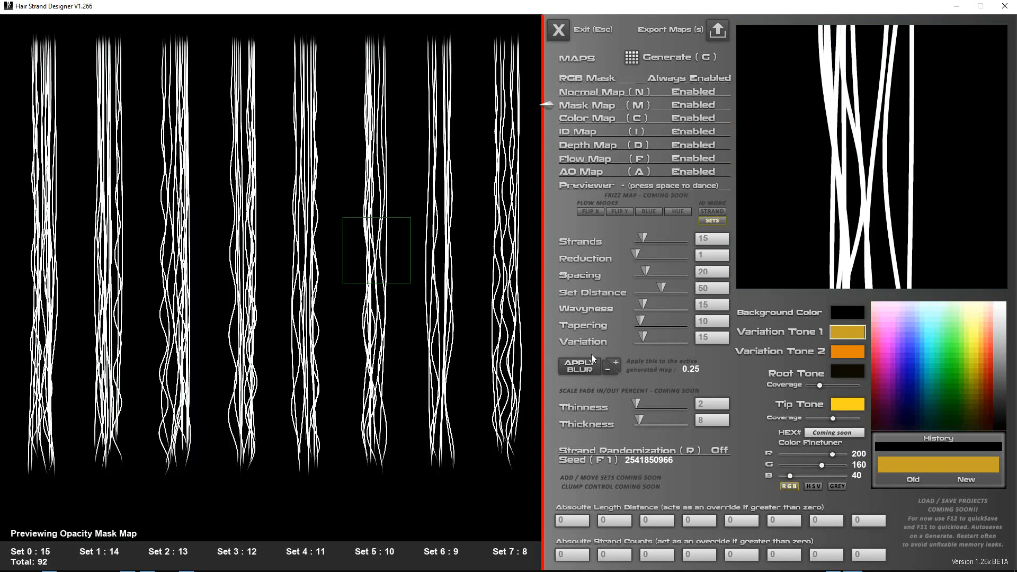
click(583, 369)
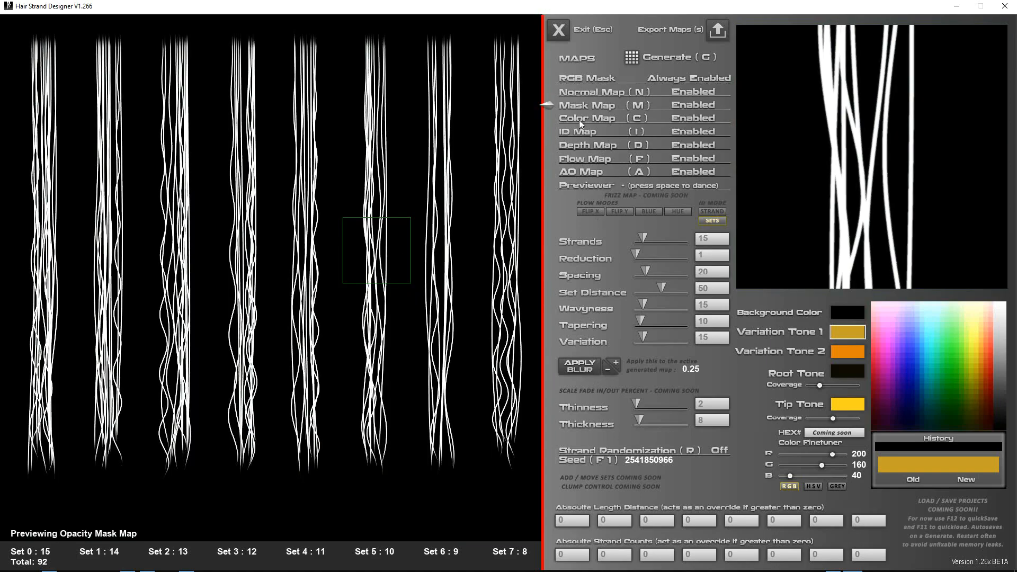
click(579, 120)
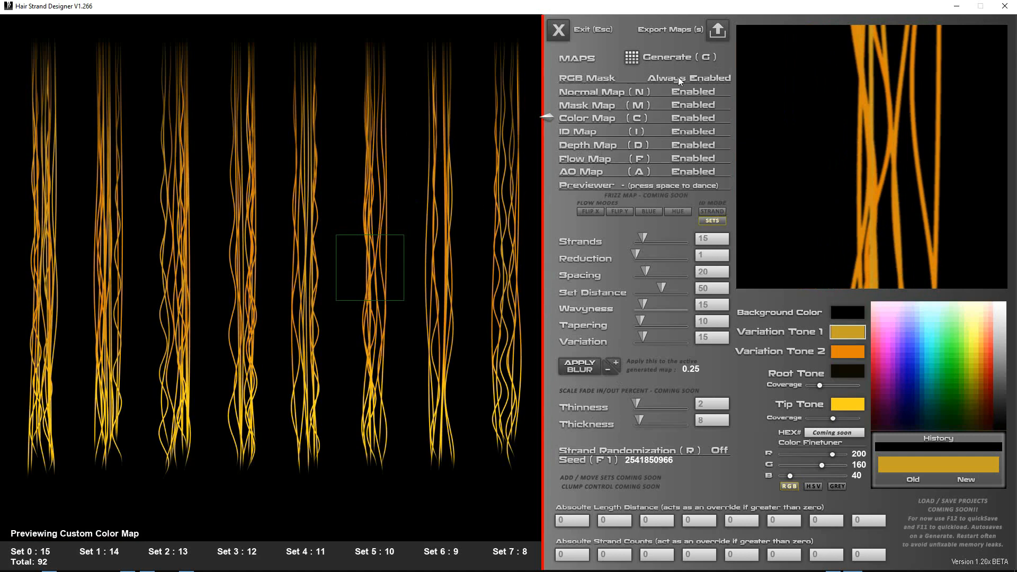
Export the maps, saving the RGB mask as RGBMask_4 and the normal map as NORM_4.
click(717, 35)
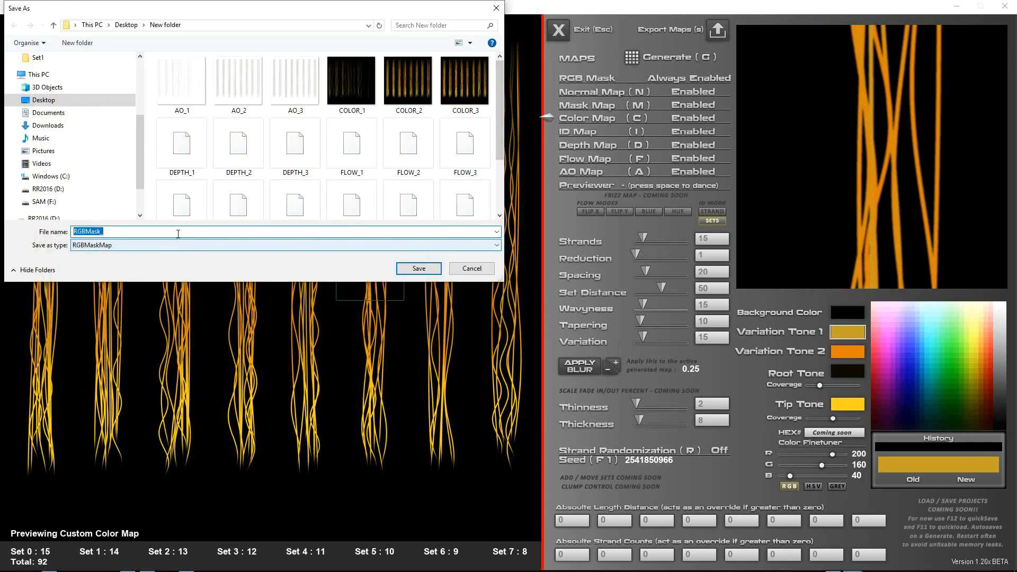
click(177, 234)
text(1)
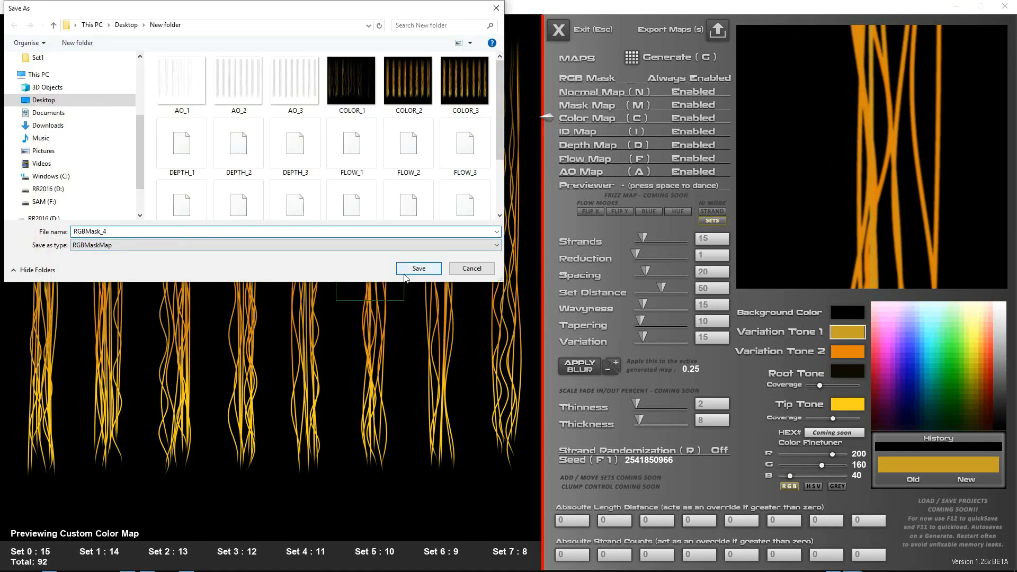
click(406, 271)
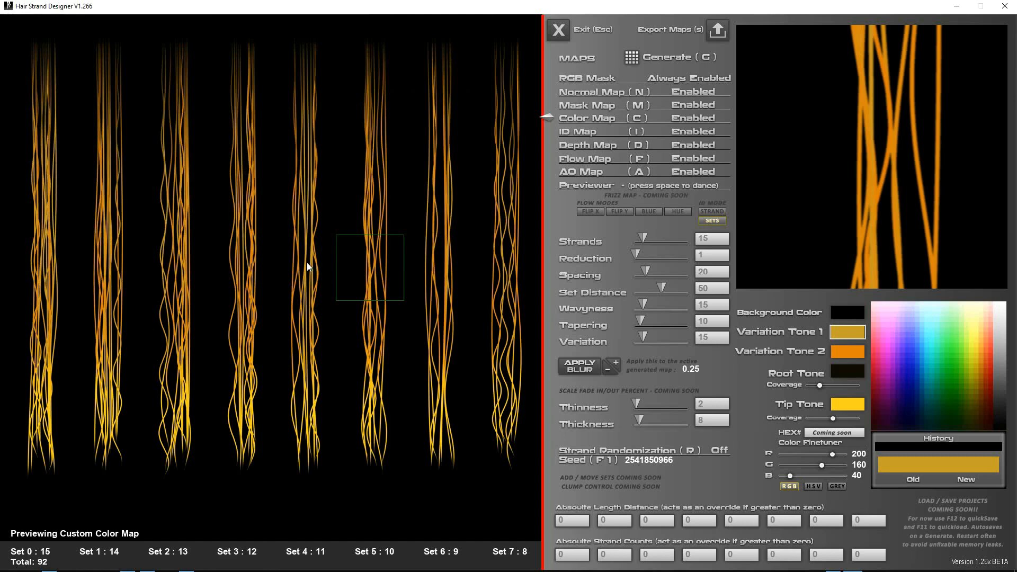
click(294, 231)
text(4)
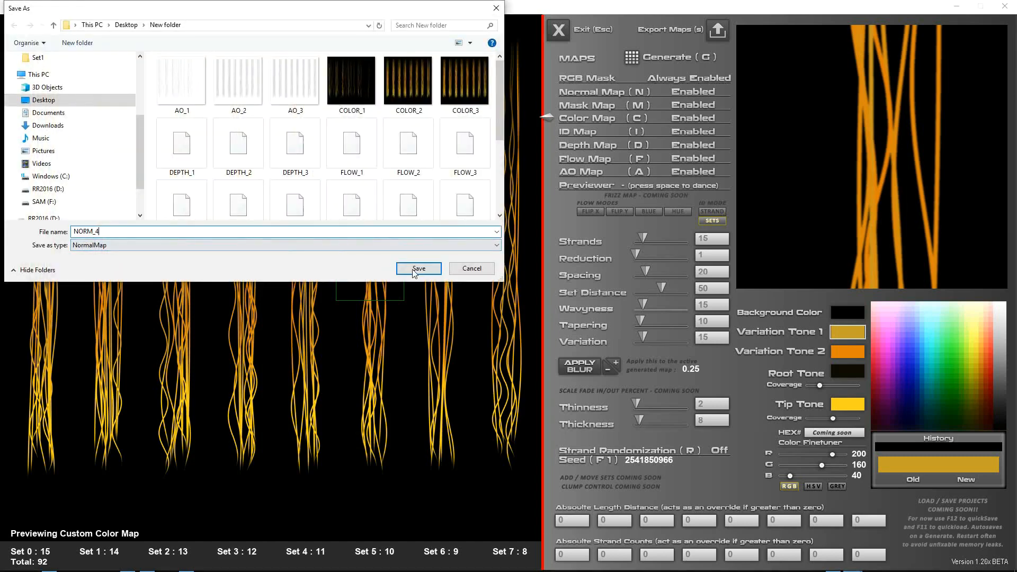
click(415, 270)
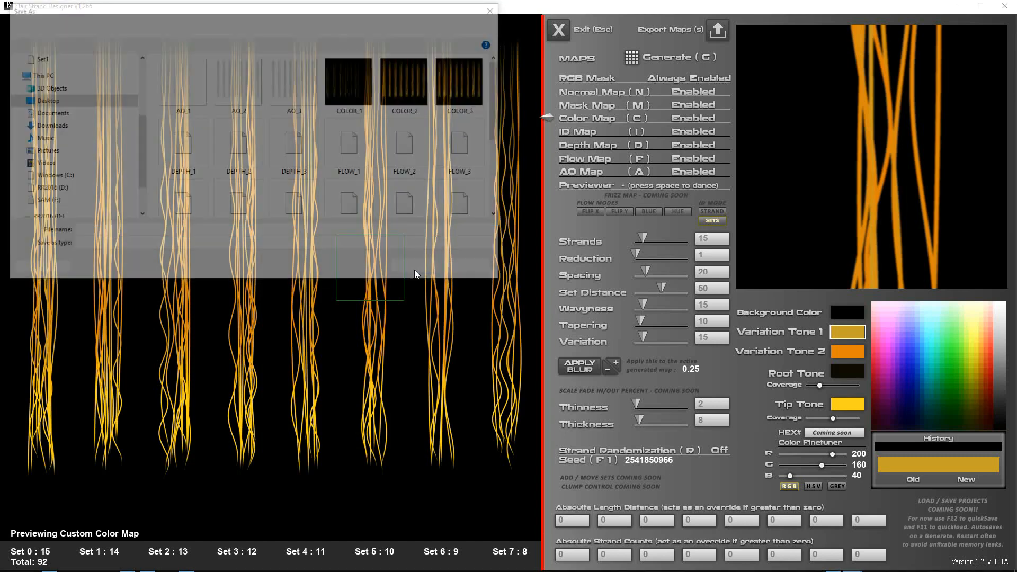
Save the ID map as ID_4 and the color map as COLOR_4.
click(315, 233)
text(4)
click(419, 268)
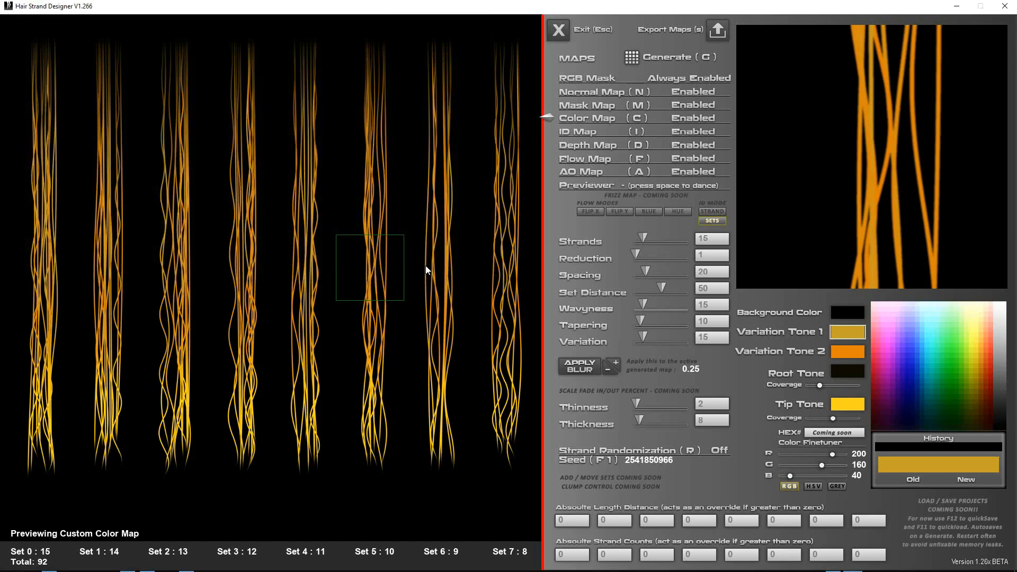
click(359, 232)
text(4)
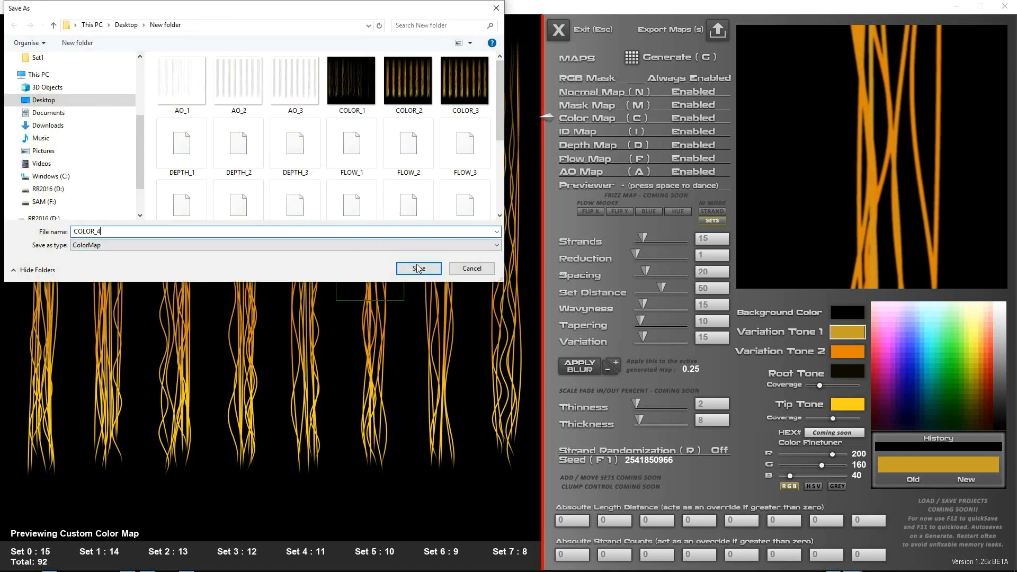
click(426, 275)
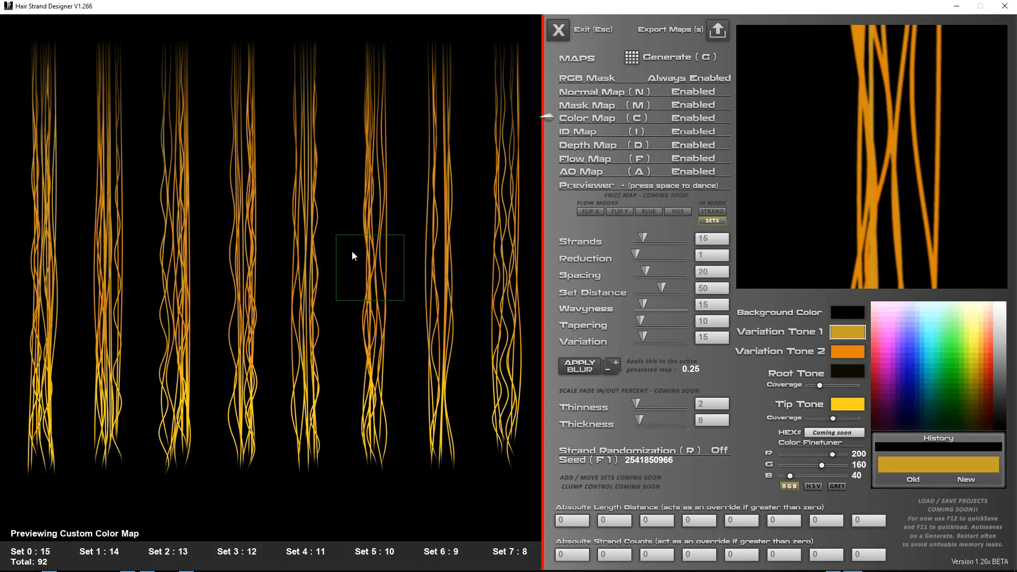
Save the mask map as MASK_4 and the depth map as DEPTH_4.
click(358, 233)
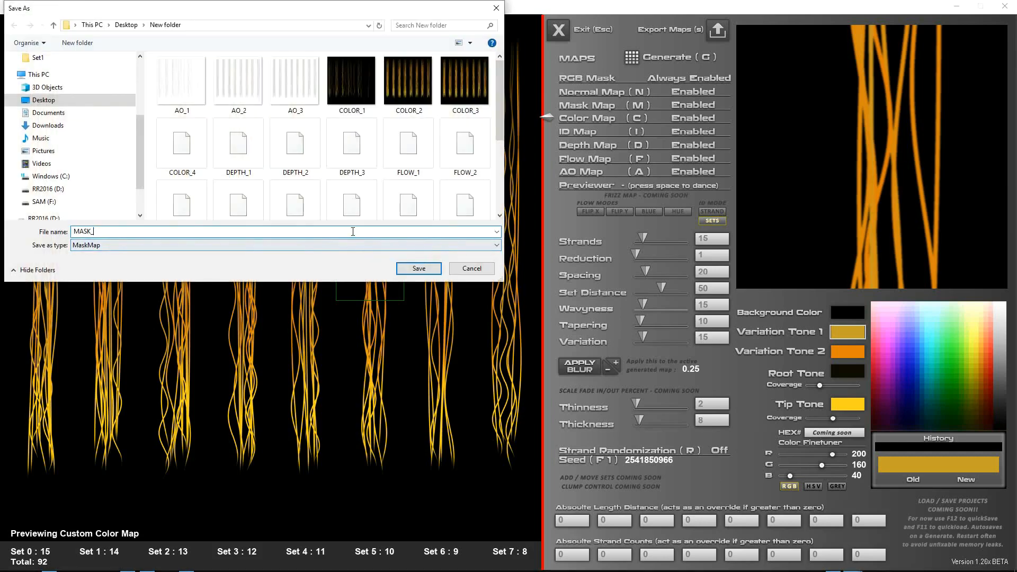
text(4)
click(412, 269)
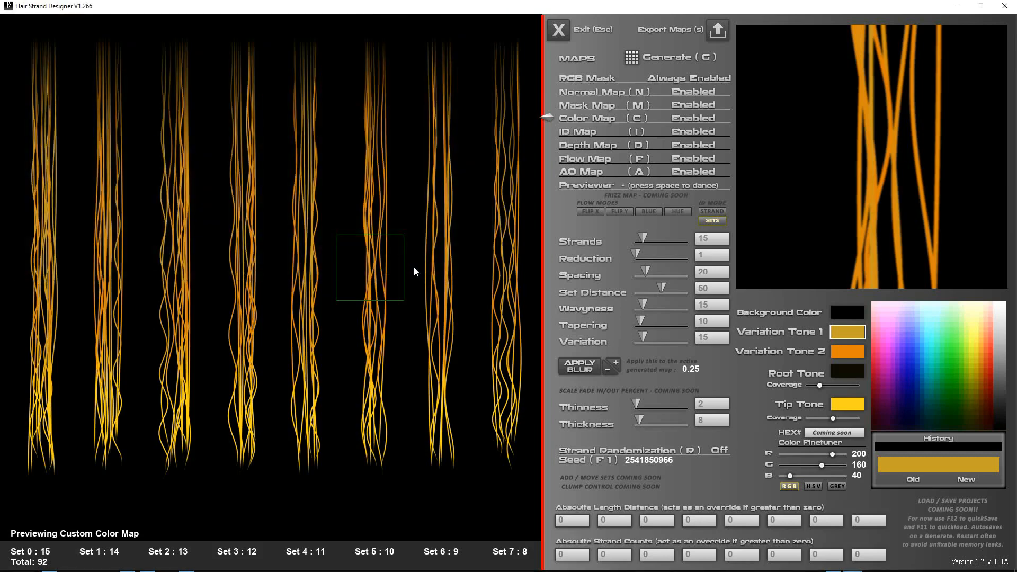
click(370, 233)
text(4)
click(414, 265)
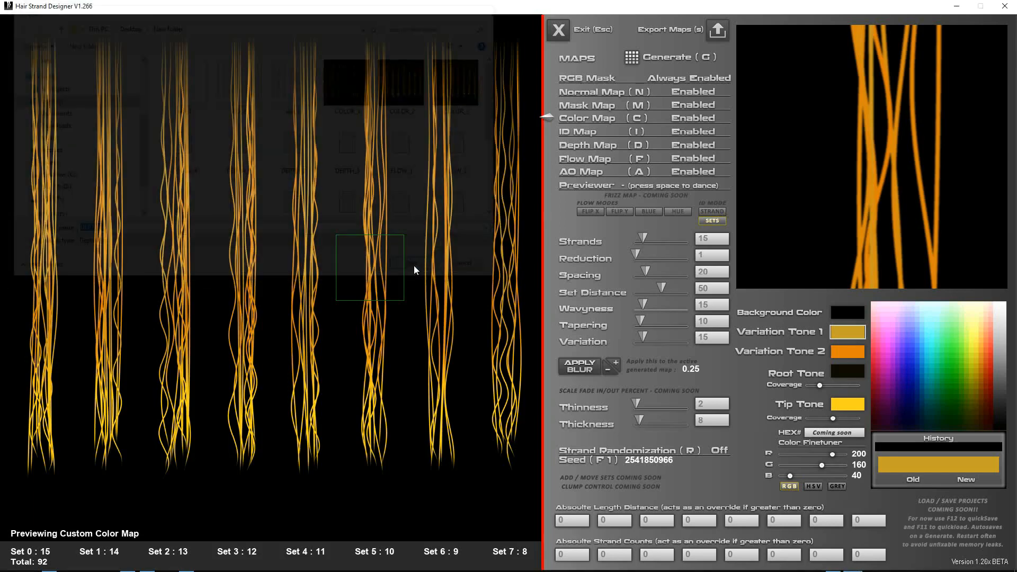
Save the flow map as FLOW_4 and the AO map as AO_4.
click(339, 233)
text(4)
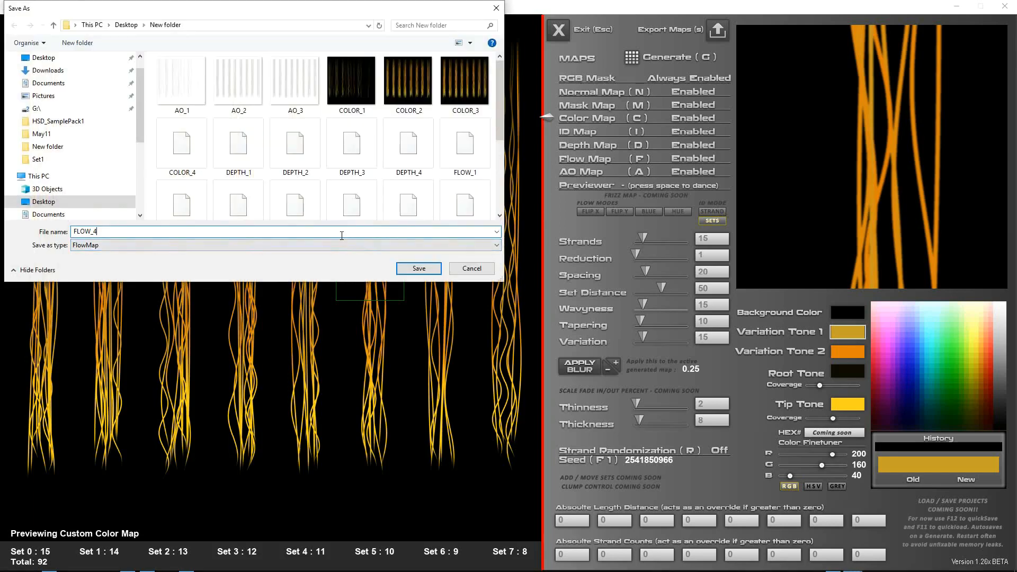
click(405, 269)
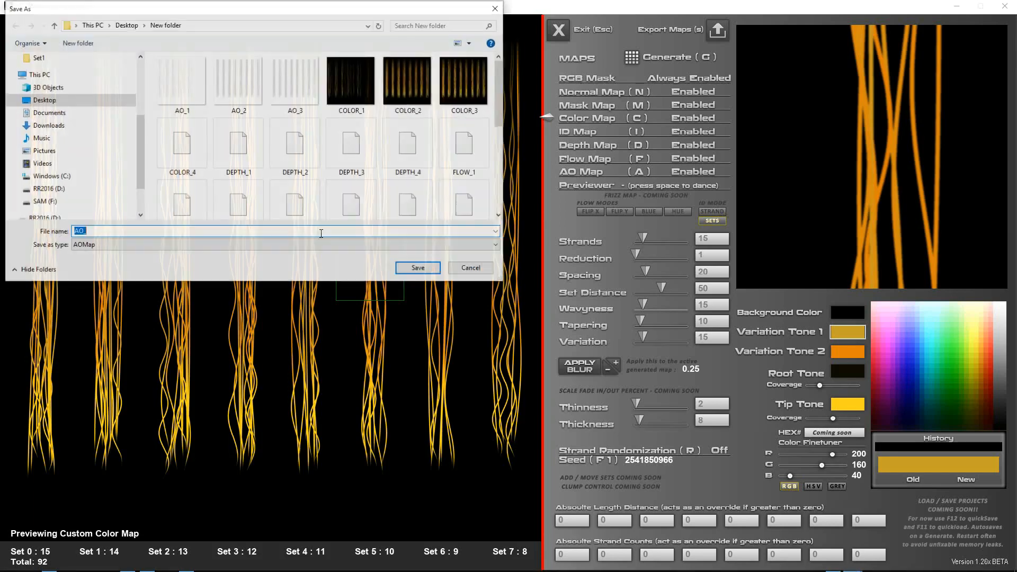
click(319, 233)
text(4)
click(410, 267)
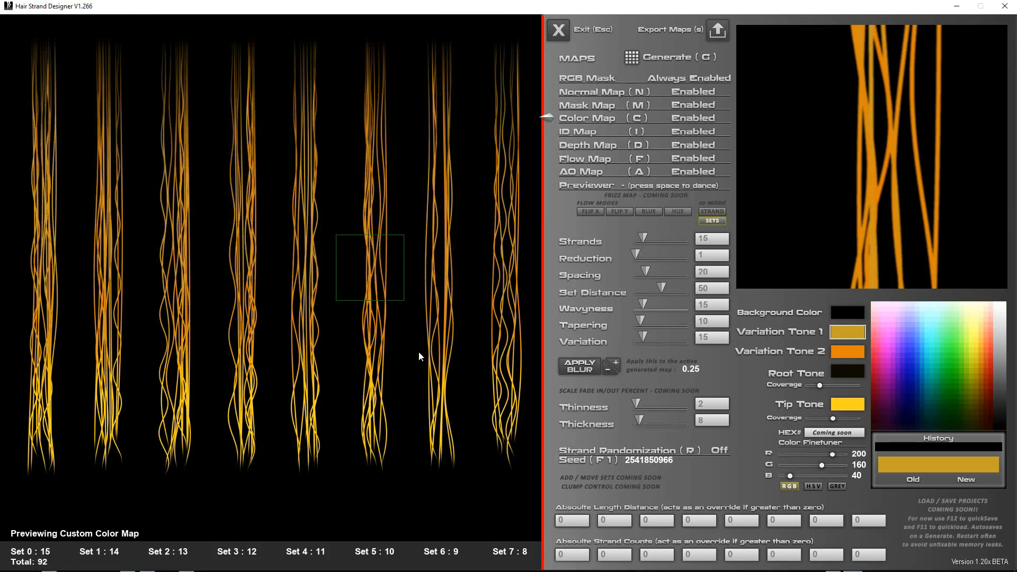
Restart Hair Strand Designer and generate the maps for a new strand layout.
click(381, 298)
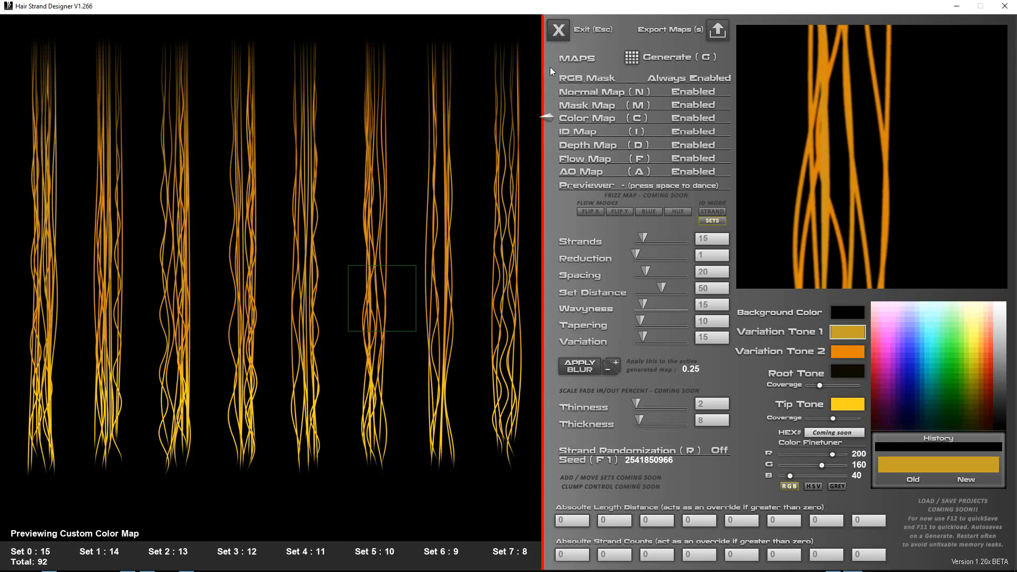
click(561, 32)
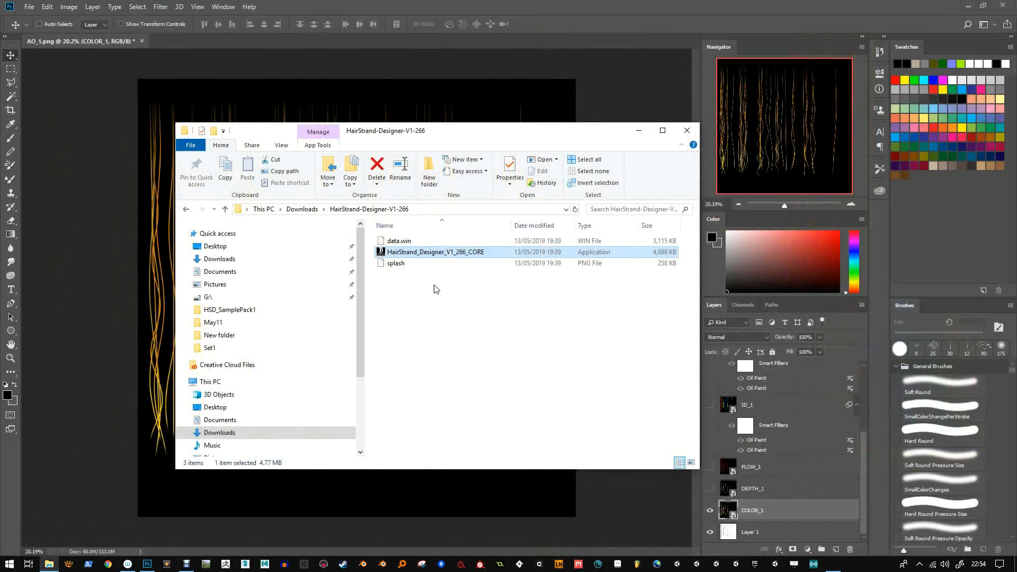
double_click(413, 255)
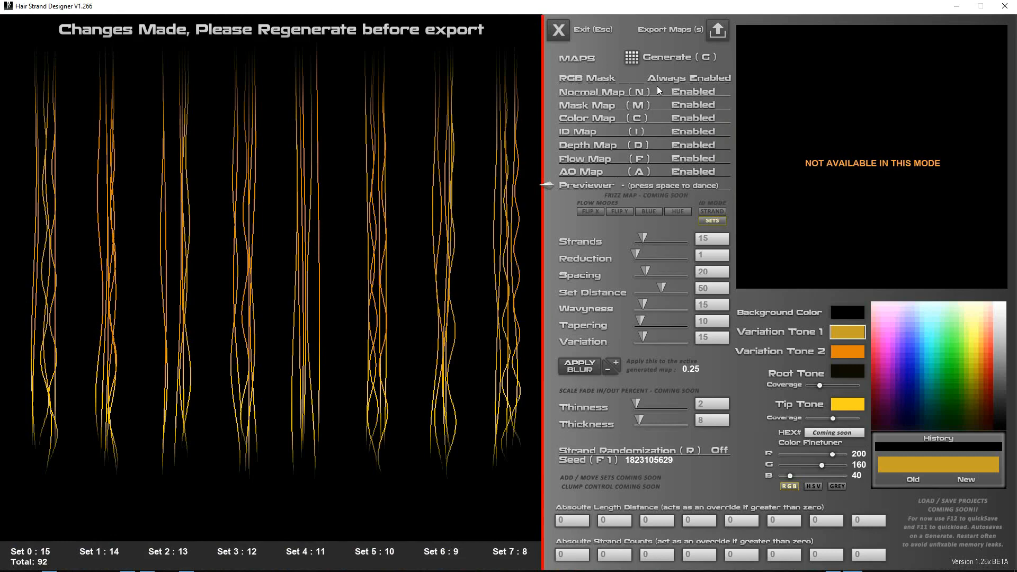
click(637, 56)
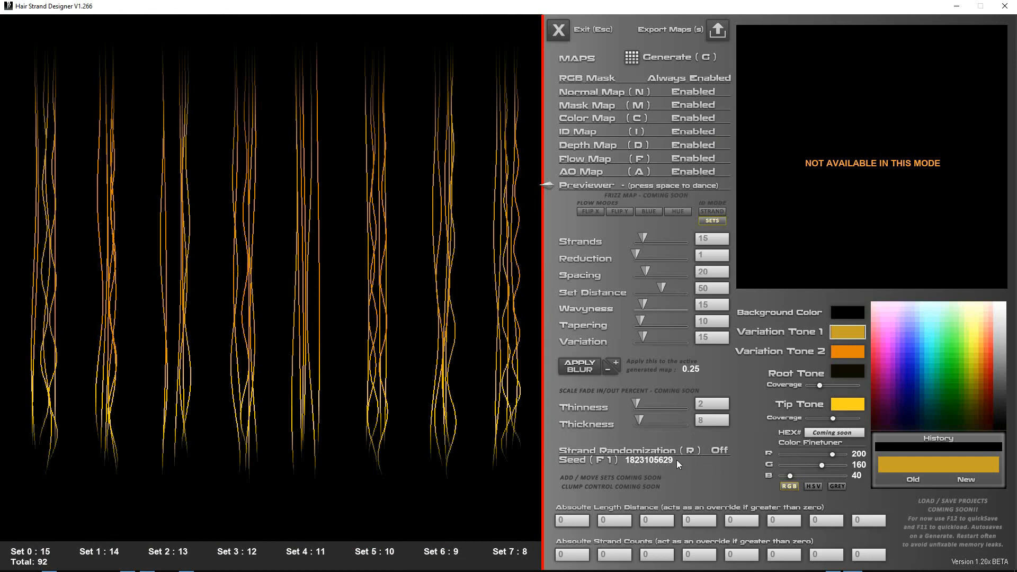
Preview the generated color, ID and depth maps, finishing on the color map.
click(586, 120)
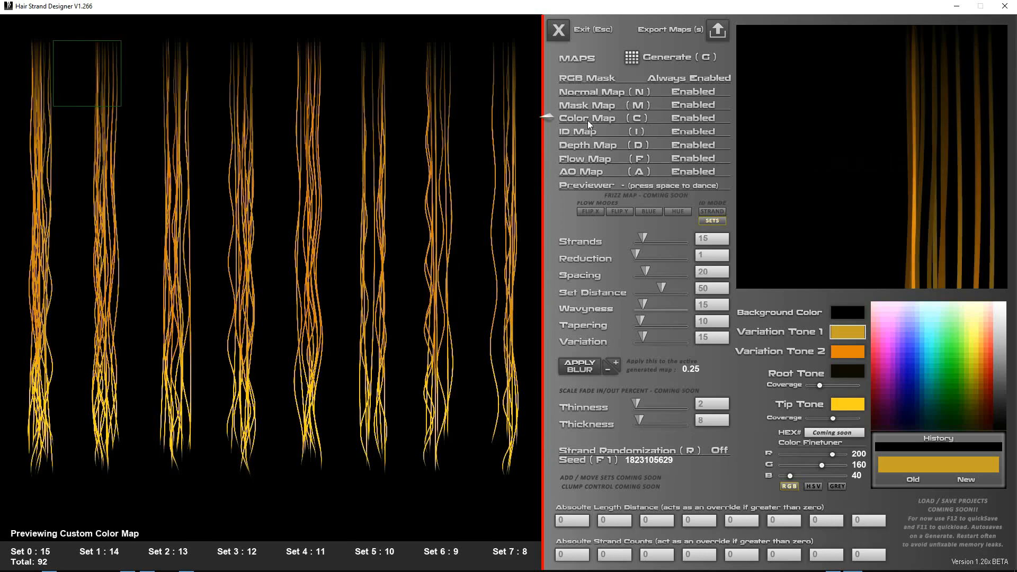
click(583, 132)
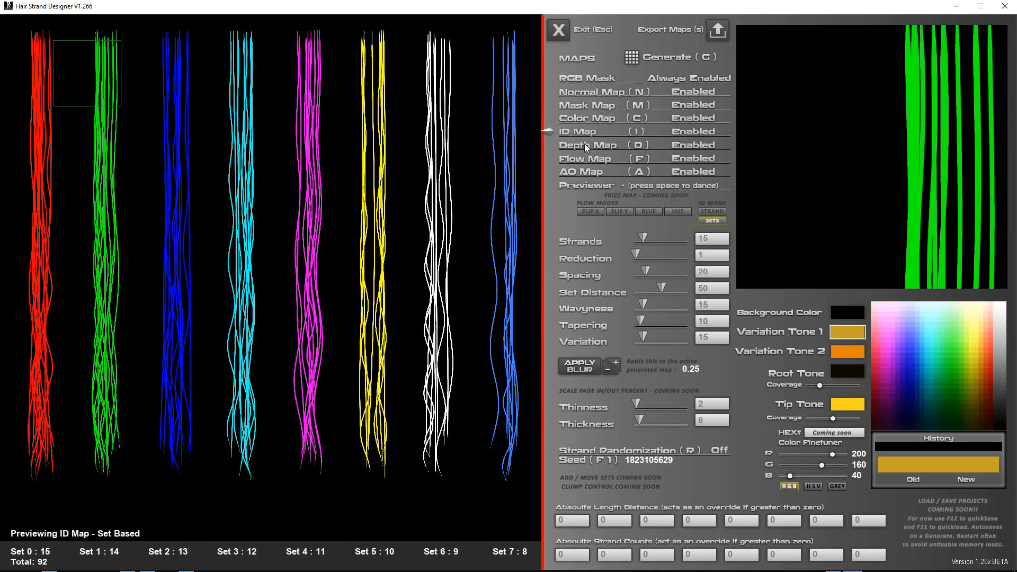
click(584, 145)
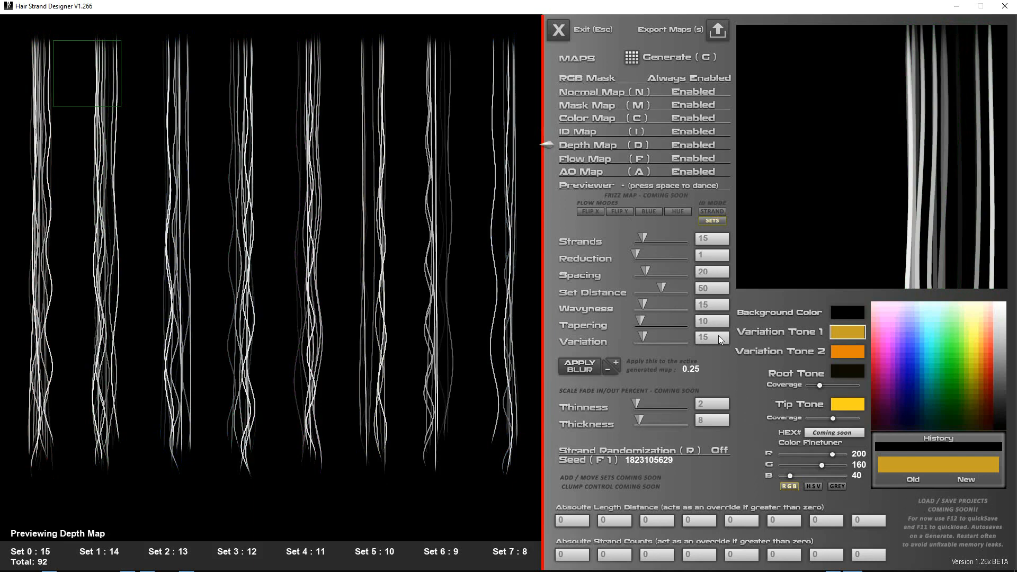
click(586, 119)
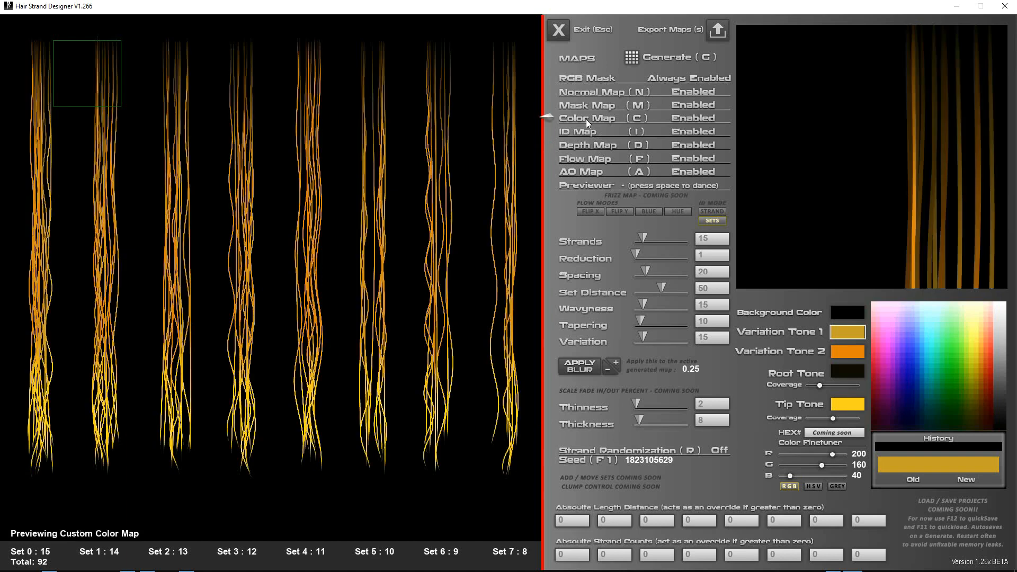
click(650, 460)
drag(453, 290, 397, 289)
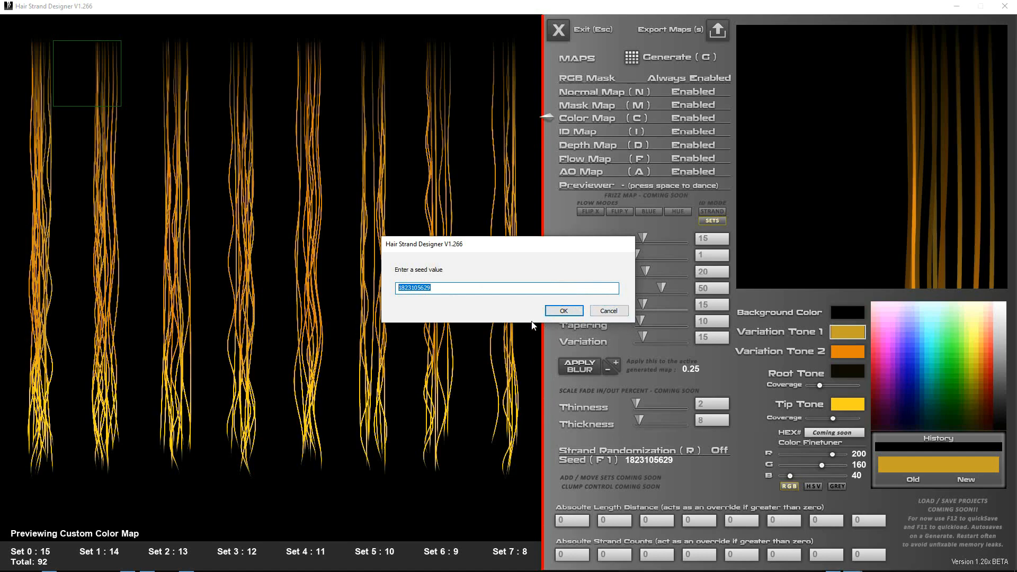
click(608, 311)
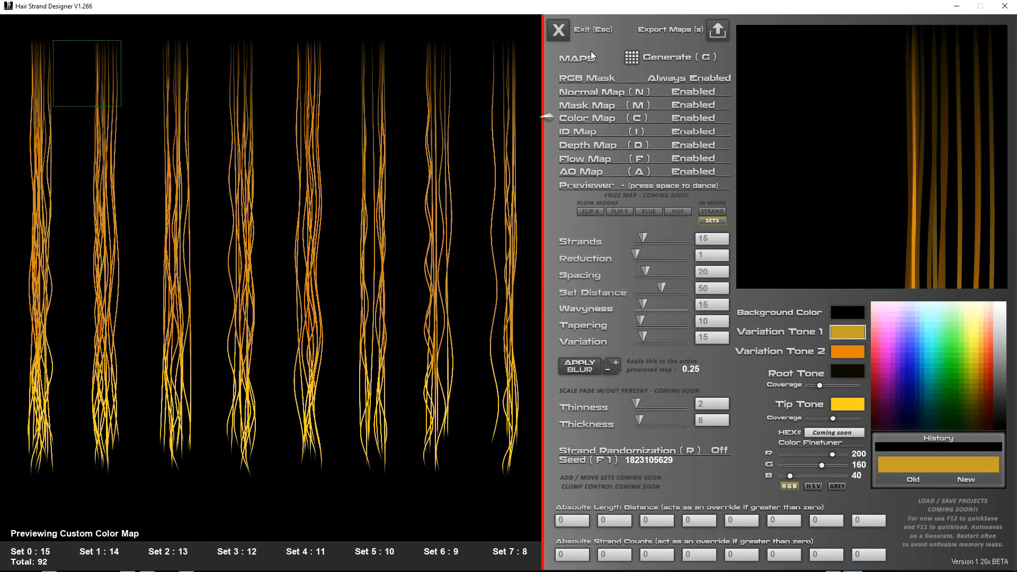
Restart Hair Strand Designer for a fresh seed, turn strand randomization off and generate the layout.
click(558, 30)
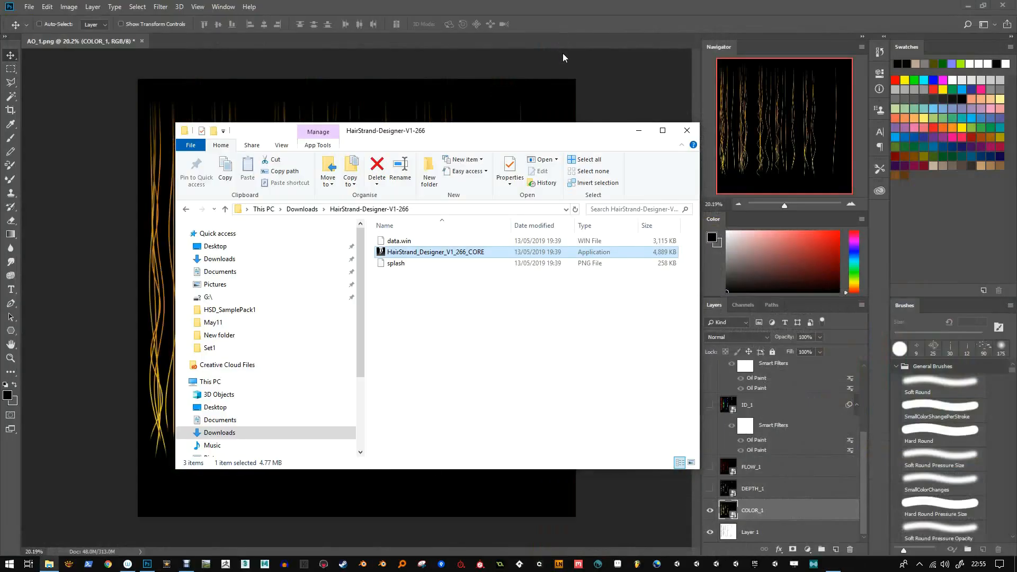
double_click(445, 254)
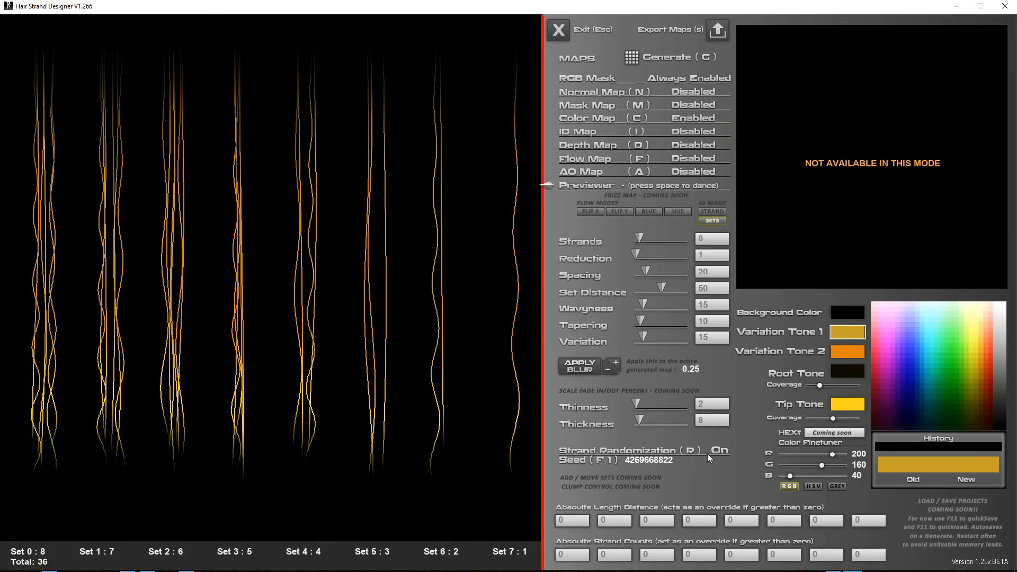
click(719, 450)
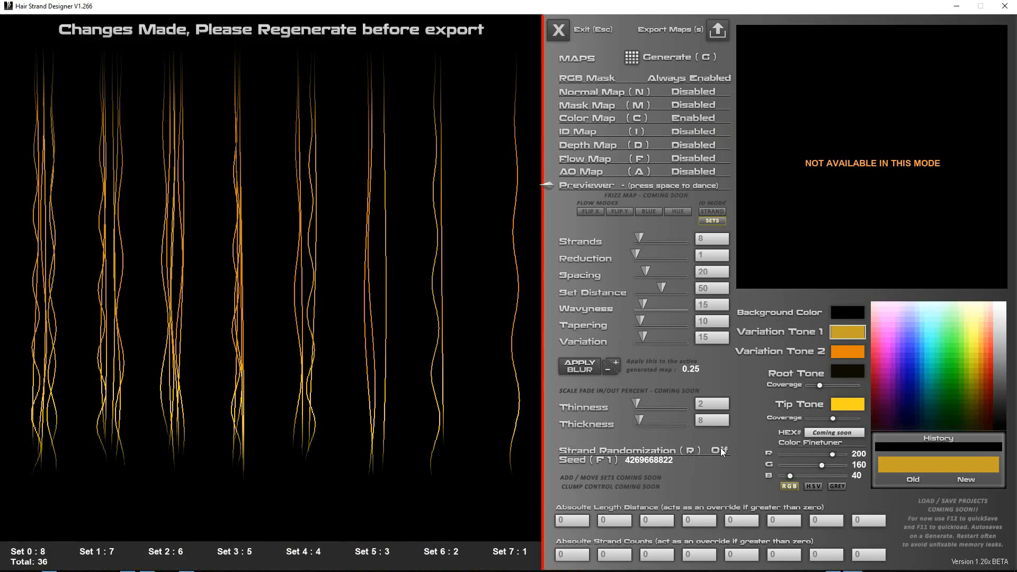
click(631, 57)
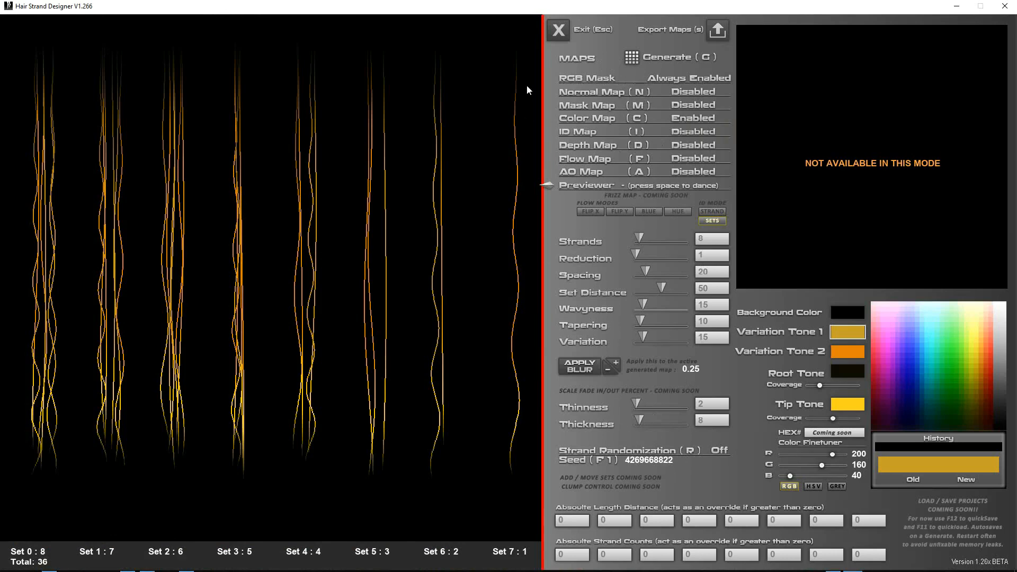
Relaunch Hair Strand Designer to try other random layouts, toggling strand randomization and regenerating them.
click(555, 39)
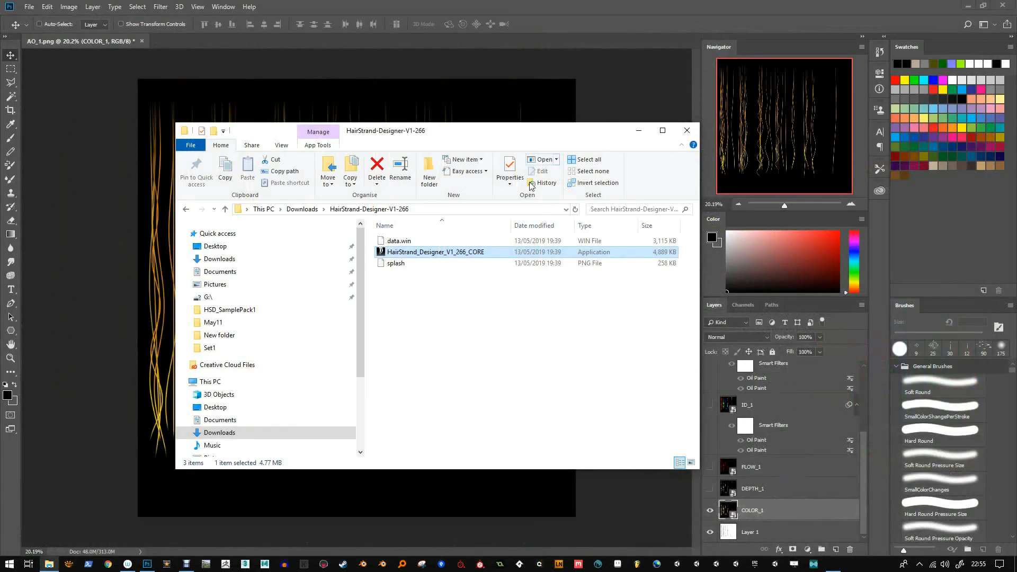
double_click(412, 252)
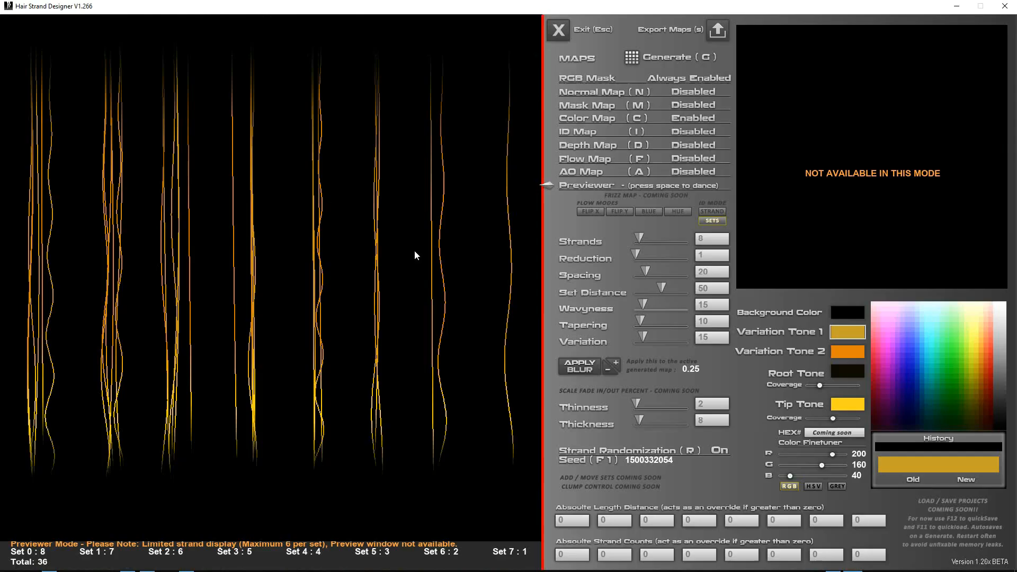
key(r)
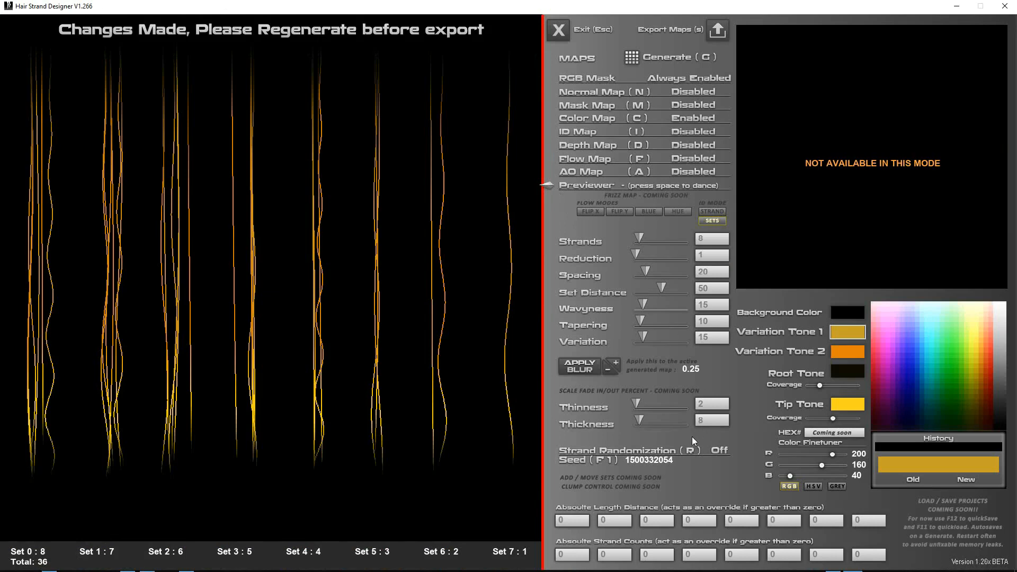
click(723, 449)
click(632, 59)
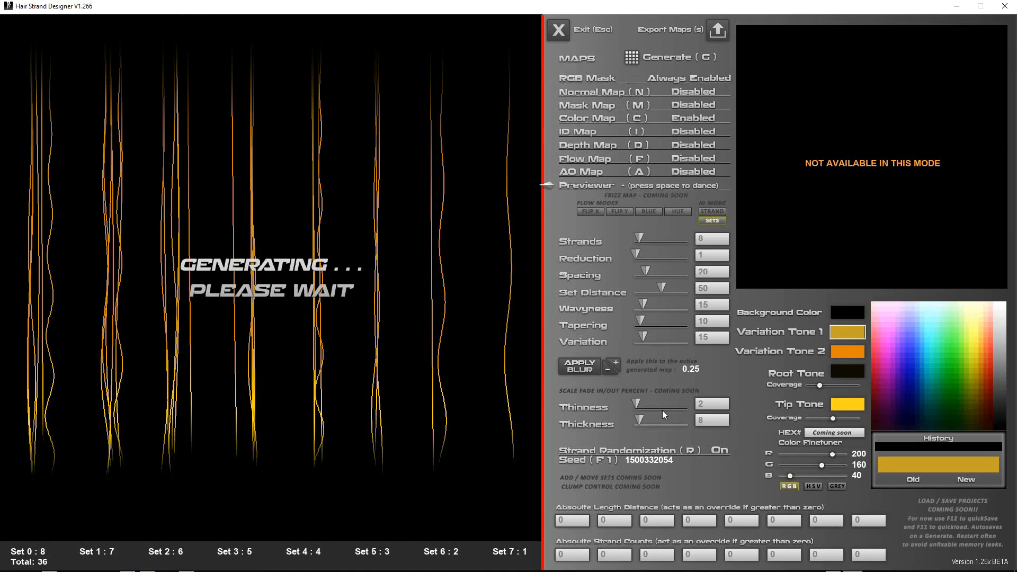
click(719, 451)
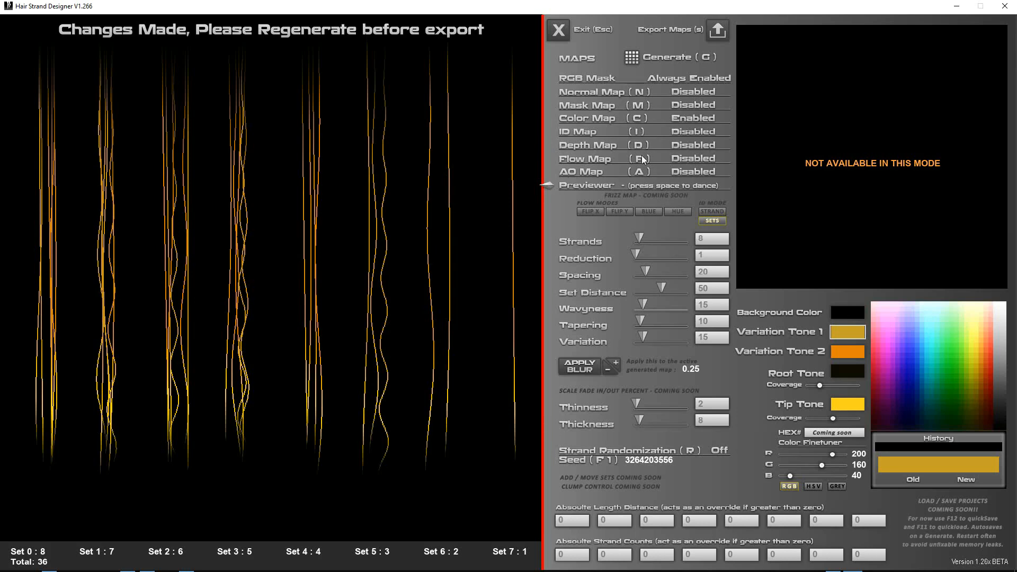
click(630, 58)
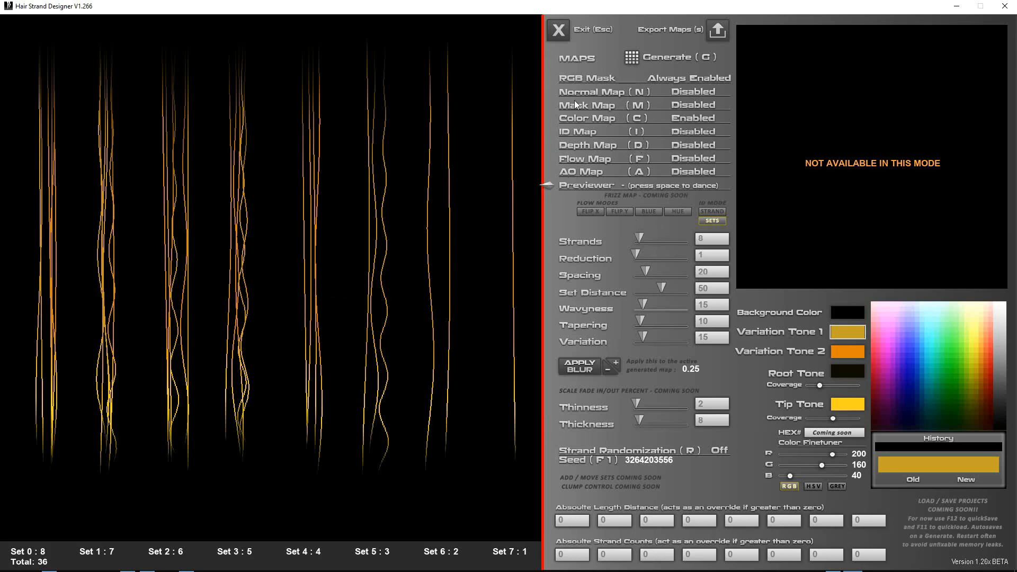
Reopen Hair Strand Designer with strand randomization off, enable every map type and generate the full set of maps.
click(557, 33)
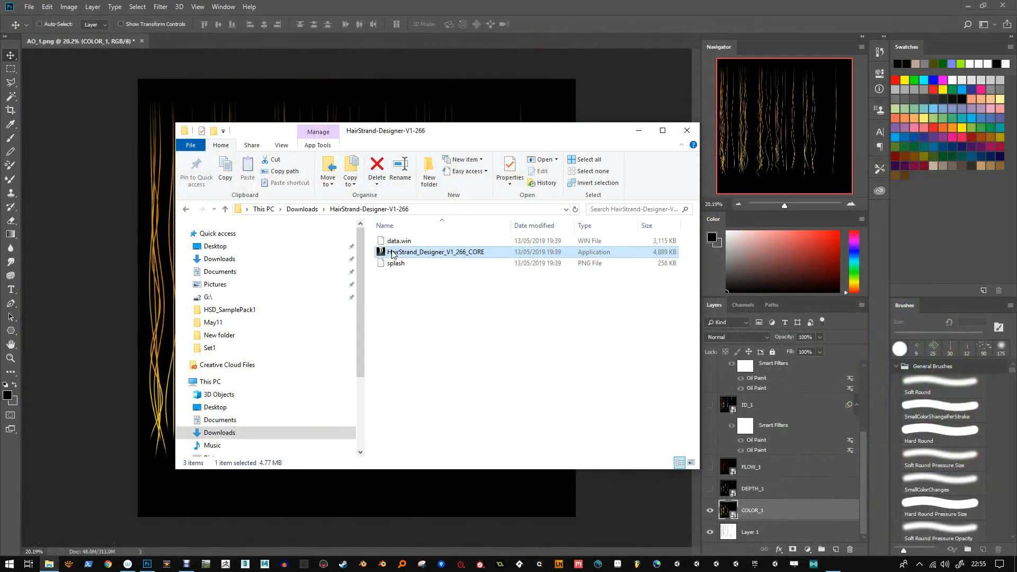
double_click(394, 253)
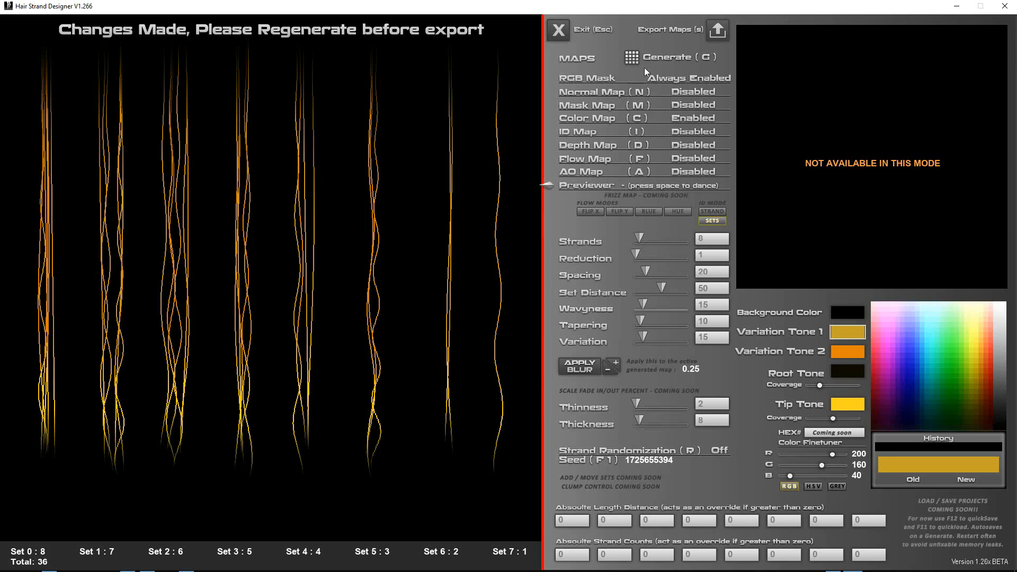
click(632, 58)
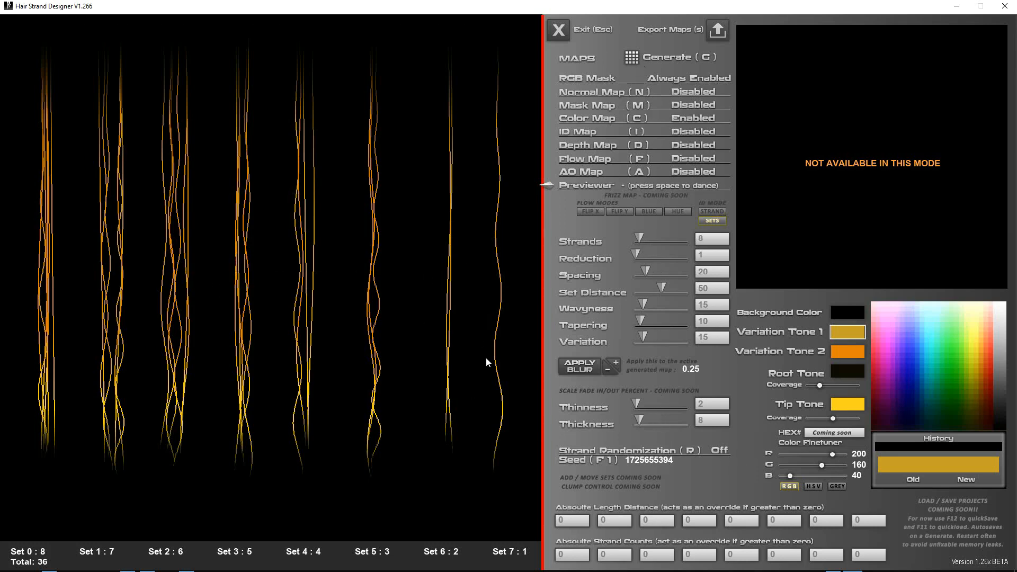
click(660, 461)
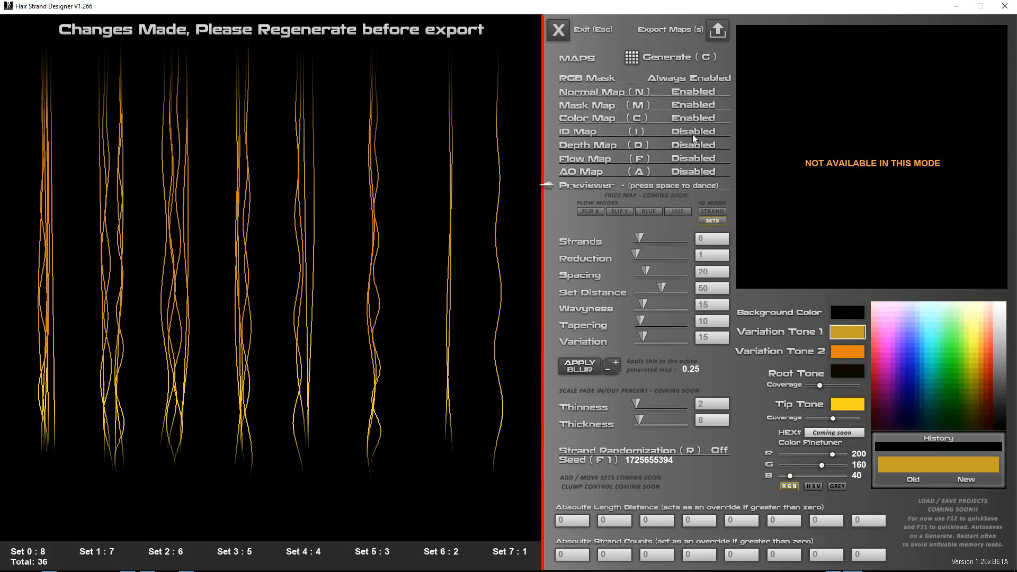
click(635, 58)
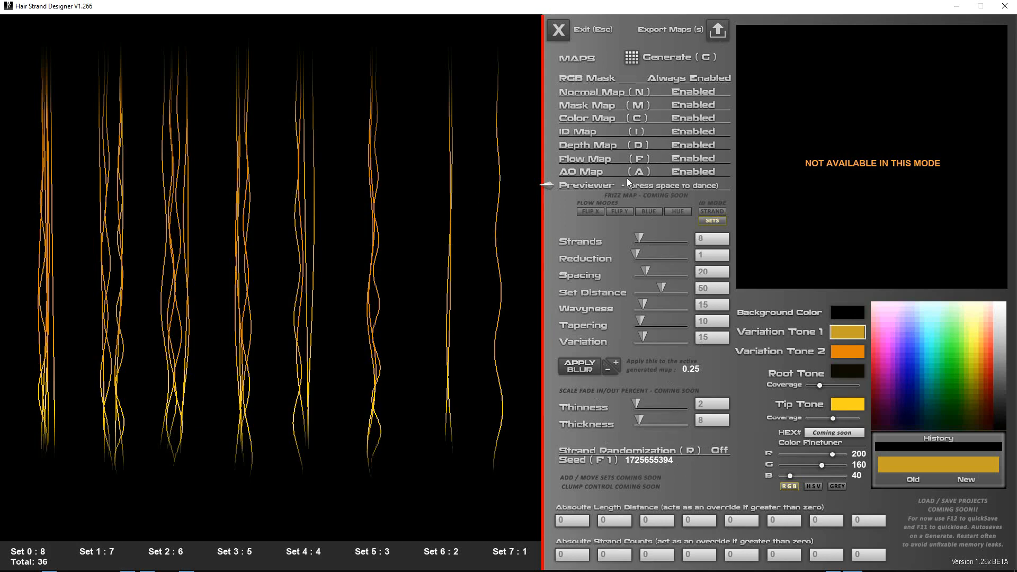
Preview the AO, flow, depth, ID and color maps of the 8-strand layout.
click(582, 167)
click(583, 163)
click(584, 145)
click(584, 132)
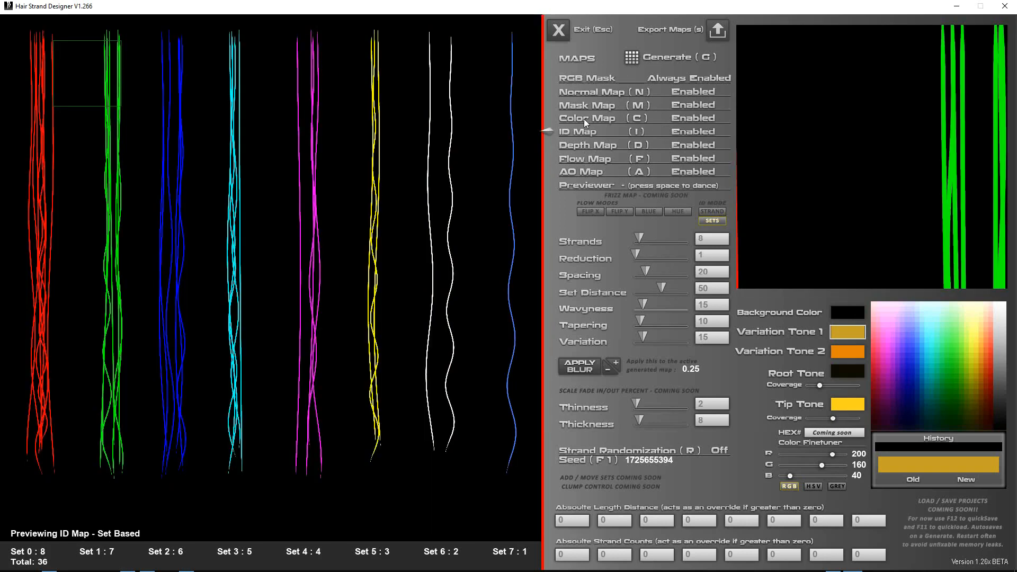
click(584, 119)
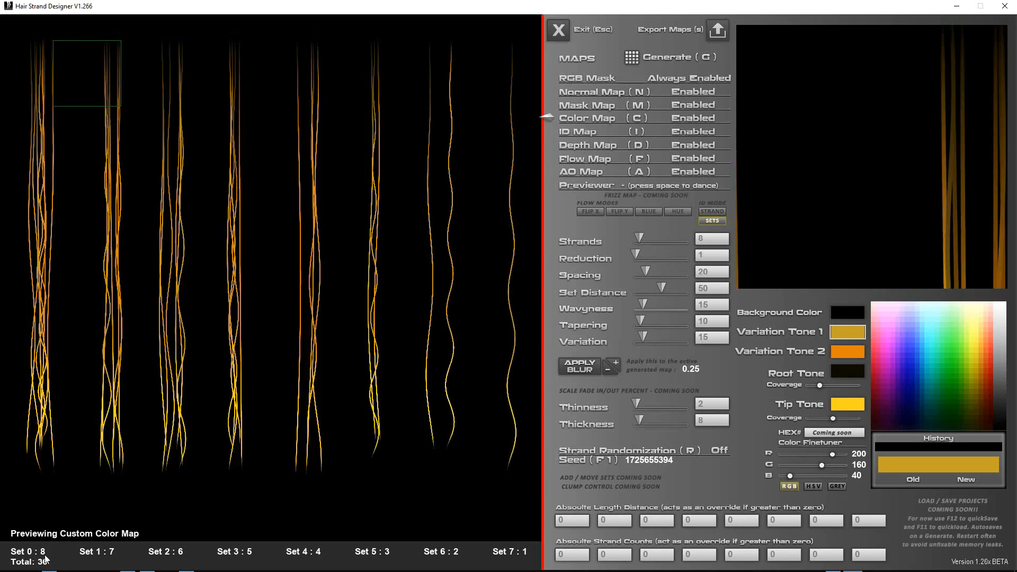
click(9, 563)
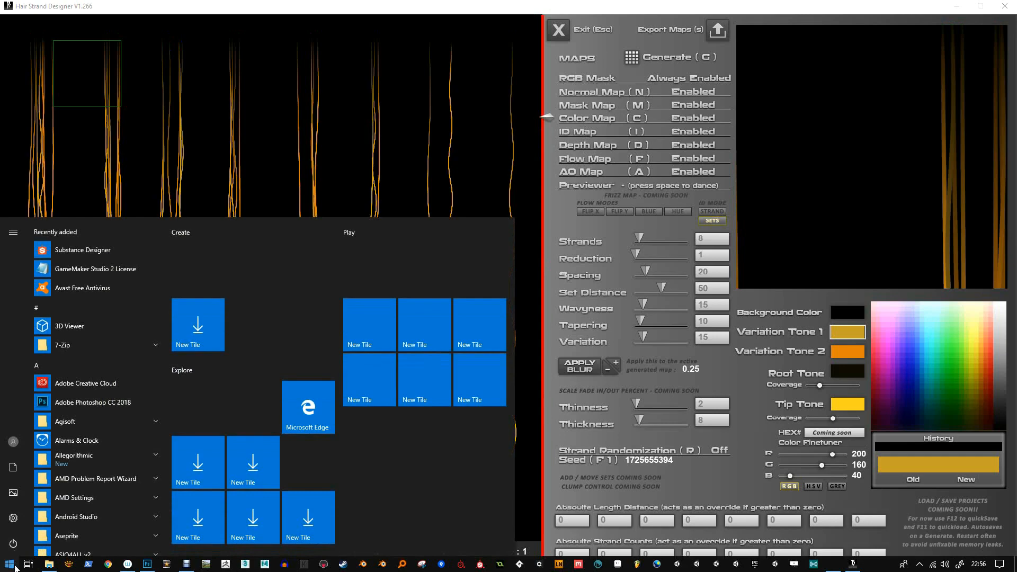
text(note)
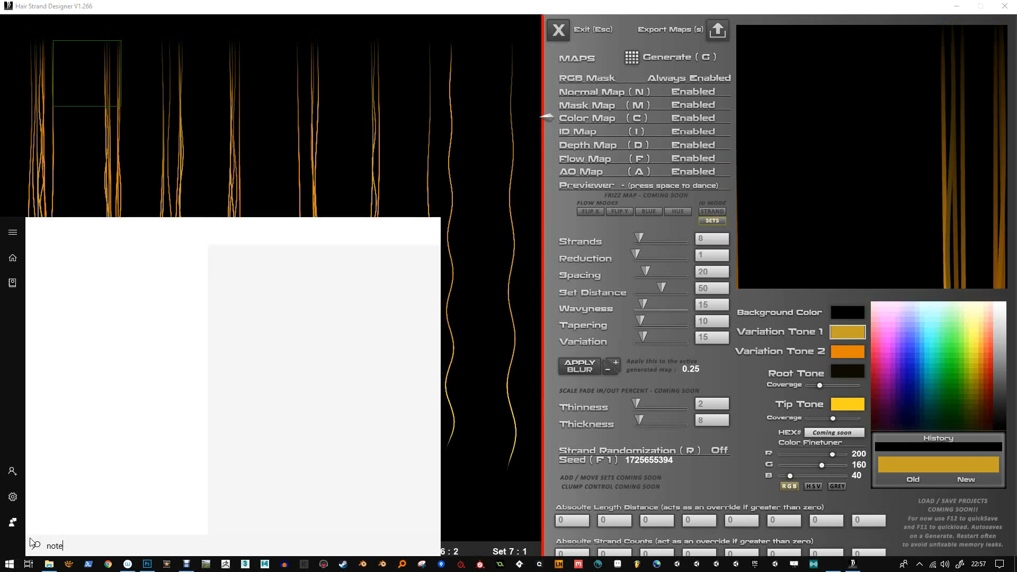
click(80, 289)
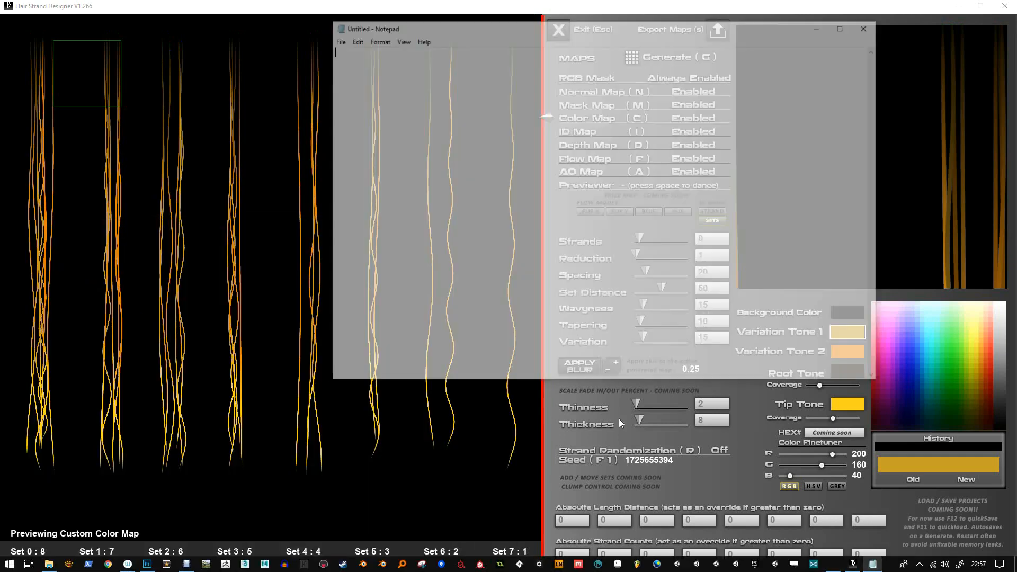
drag(475, 32, 280, 68)
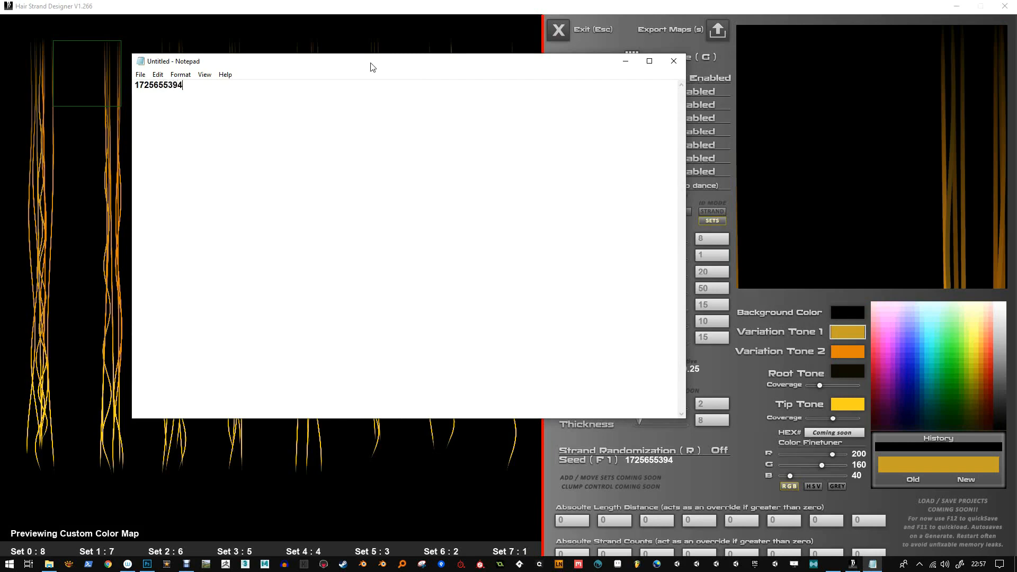
drag(372, 65, 575, 293)
click(552, 174)
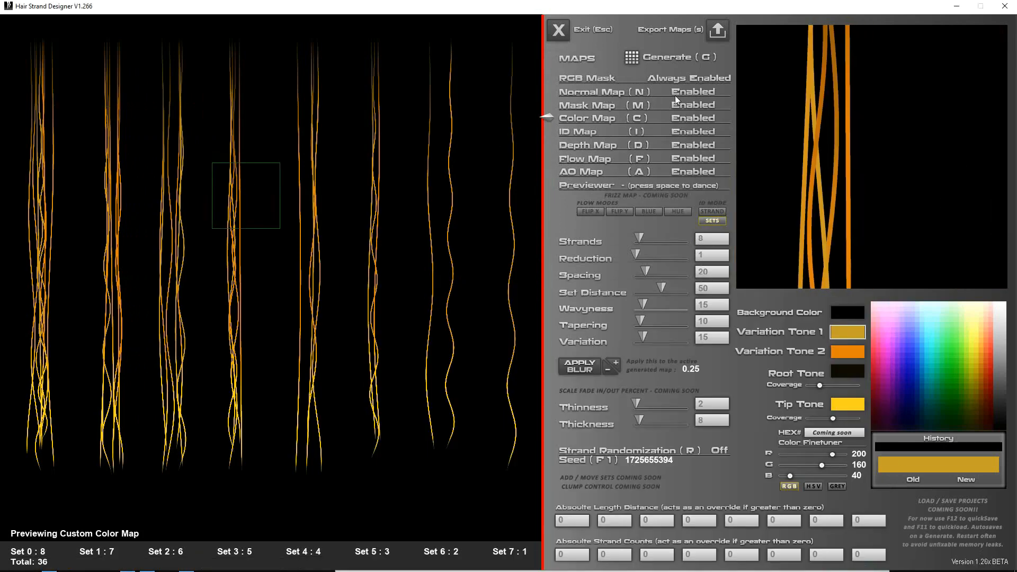
Export the maps to New folder on the desktop, saving the RGB mask as RGBMask_5 and the normal map as NORM_5.
click(719, 36)
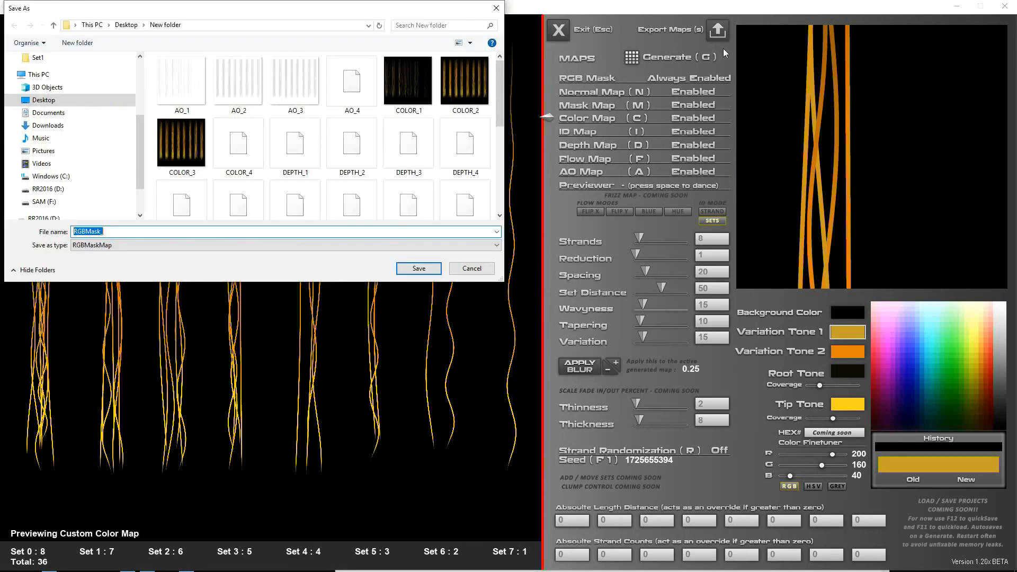
scroll(283, 158, down, 1)
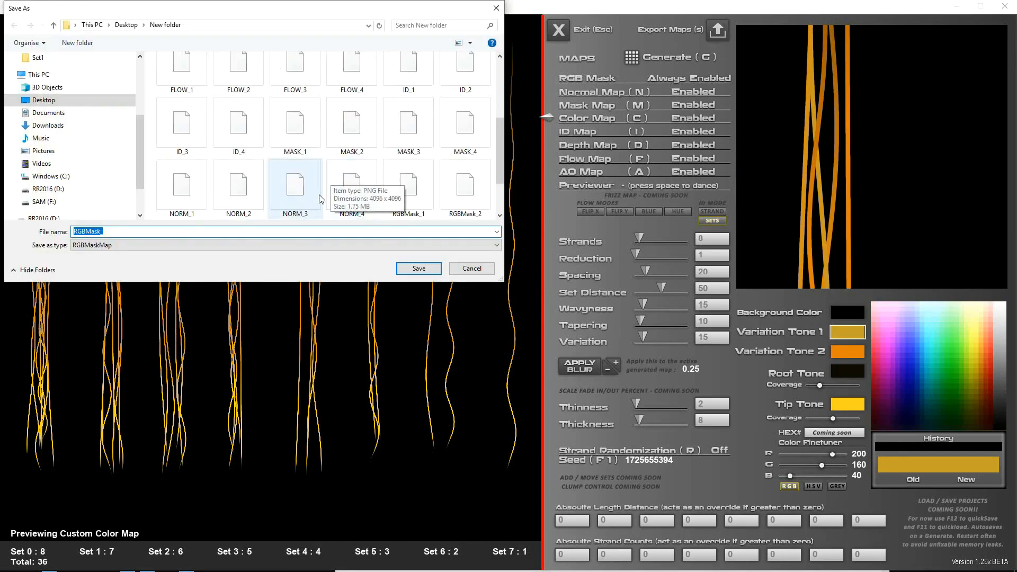
click(208, 235)
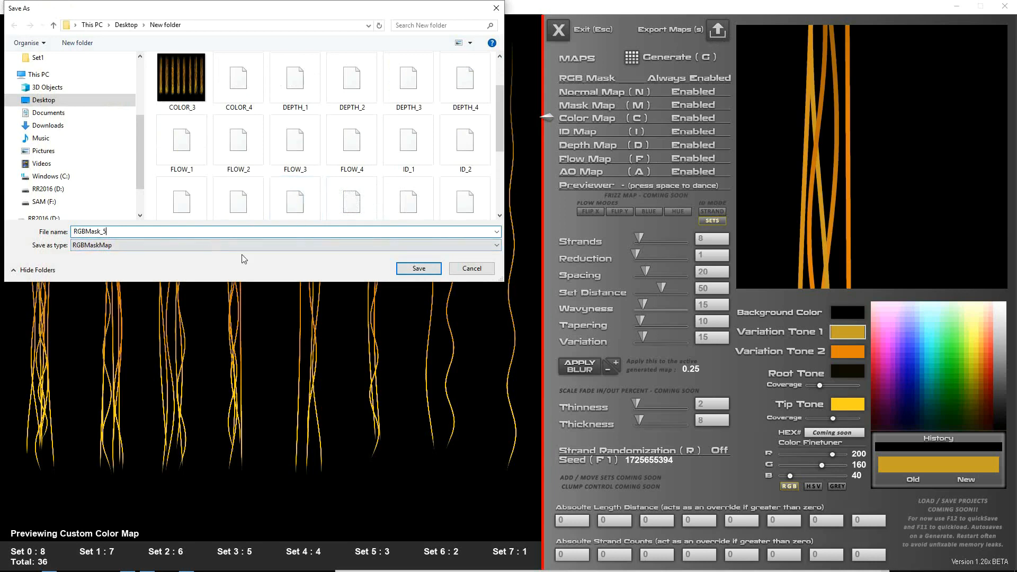
click(413, 269)
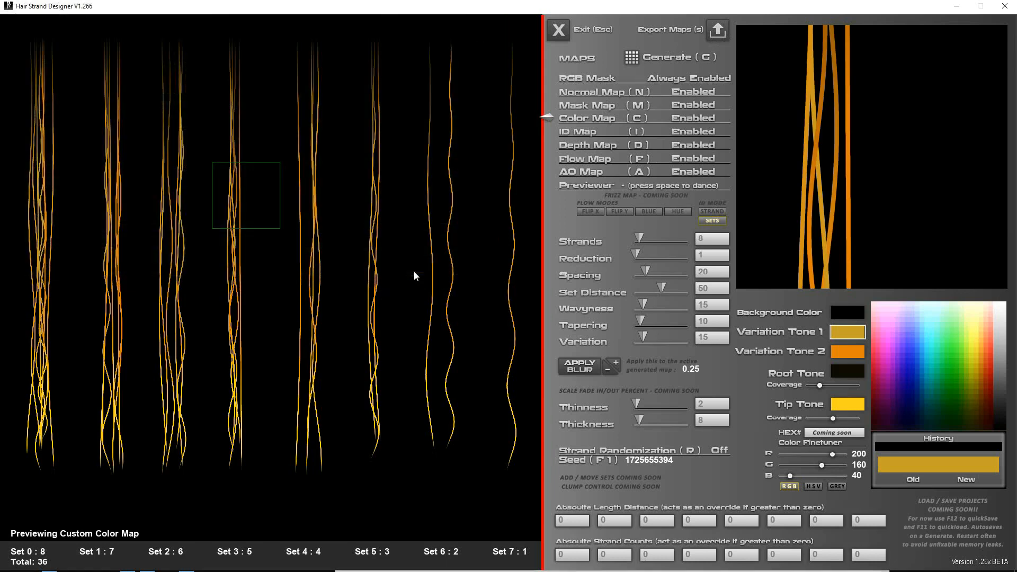
click(258, 233)
text(4)
click(419, 270)
Save the ID map as ID_5 and the color map as COLOR_5.
click(275, 233)
text(4)
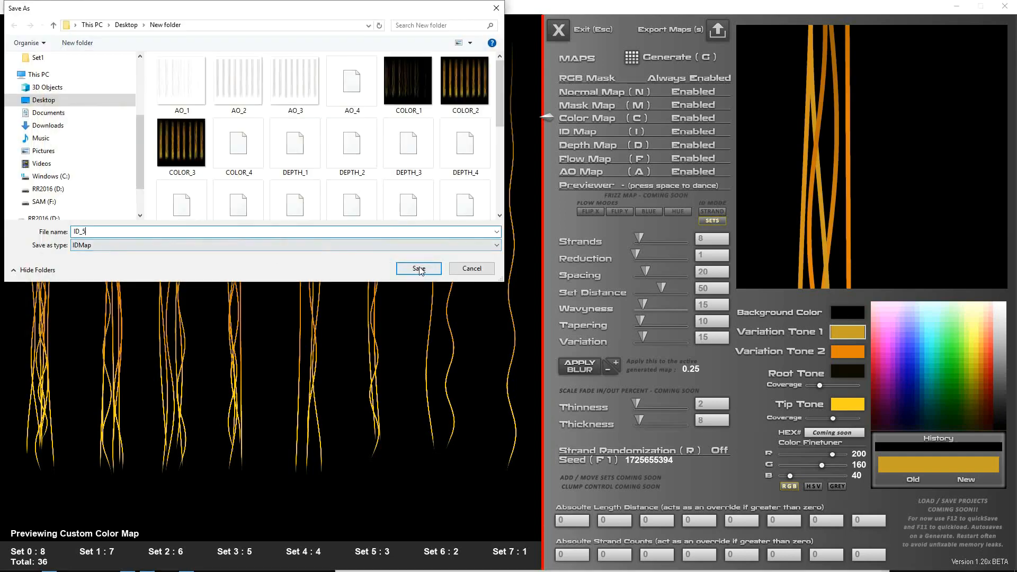
click(422, 274)
click(293, 233)
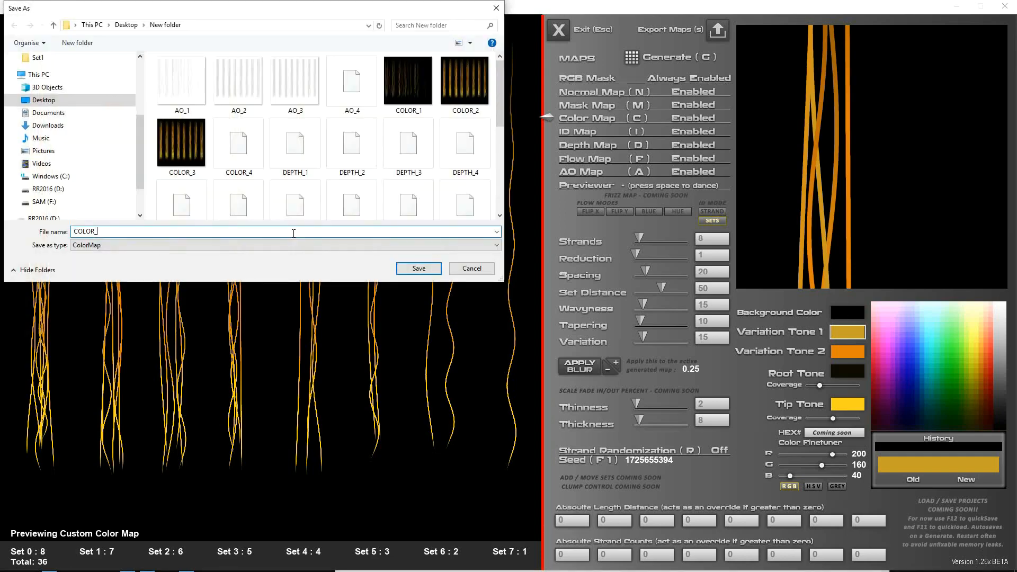
click(412, 268)
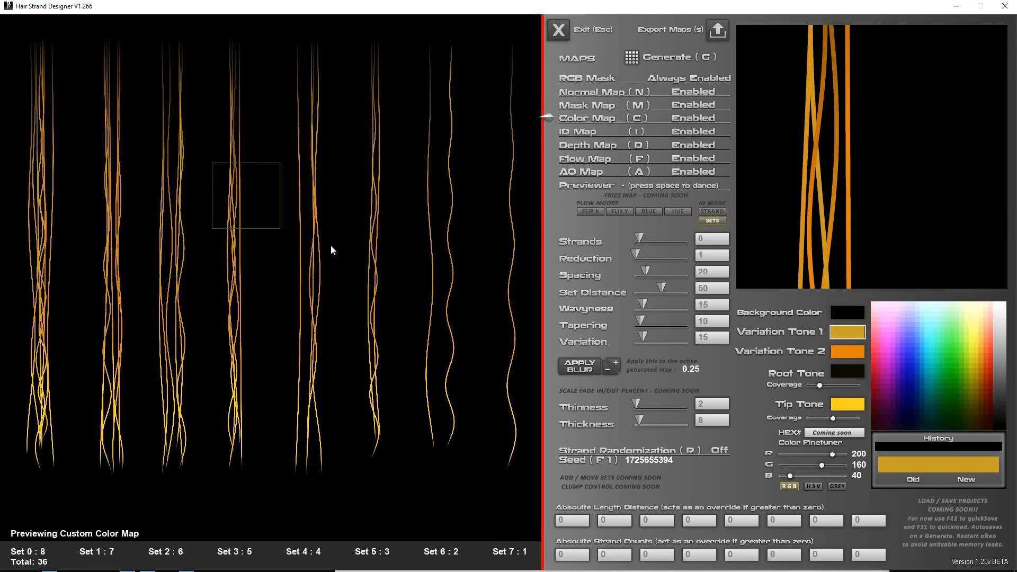
Save the mask map as MASK_5 and the depth map as DEPTH_5.
click(331, 232)
text(5)
click(411, 266)
click(331, 233)
text(5)
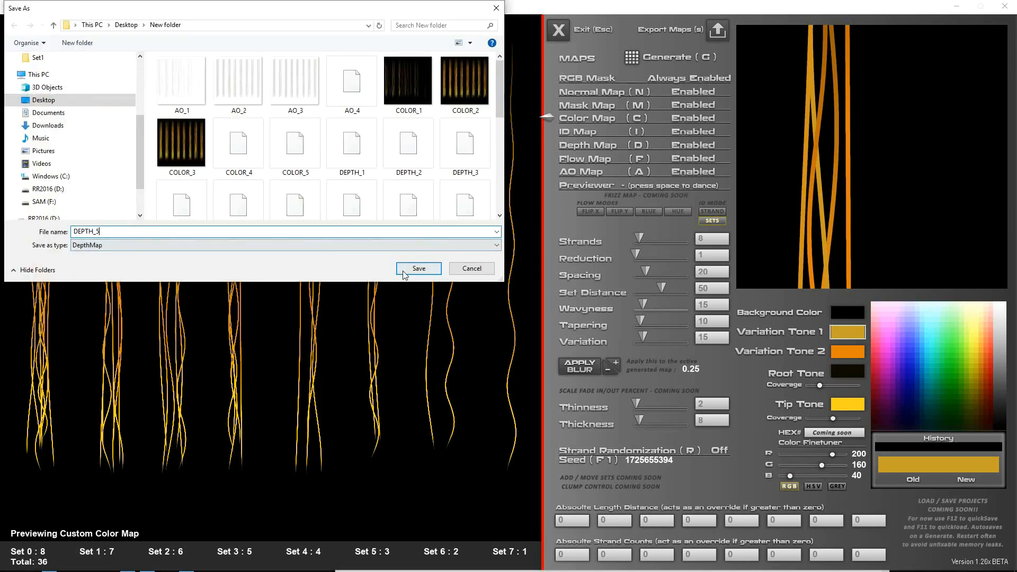
click(410, 268)
Save the flow map as FLOW_5 and the AO map as AO_5.
click(332, 232)
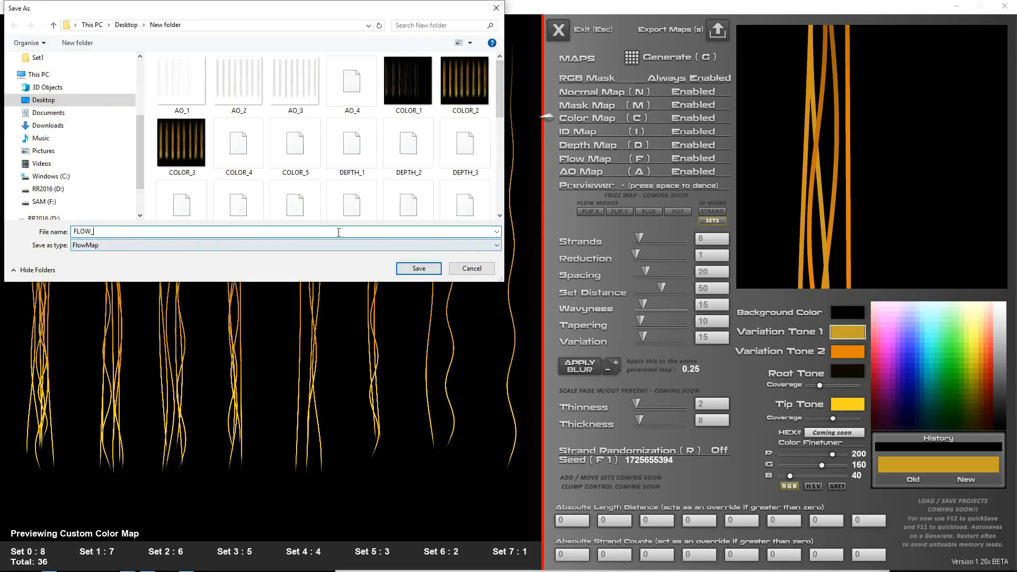
text(5)
click(417, 270)
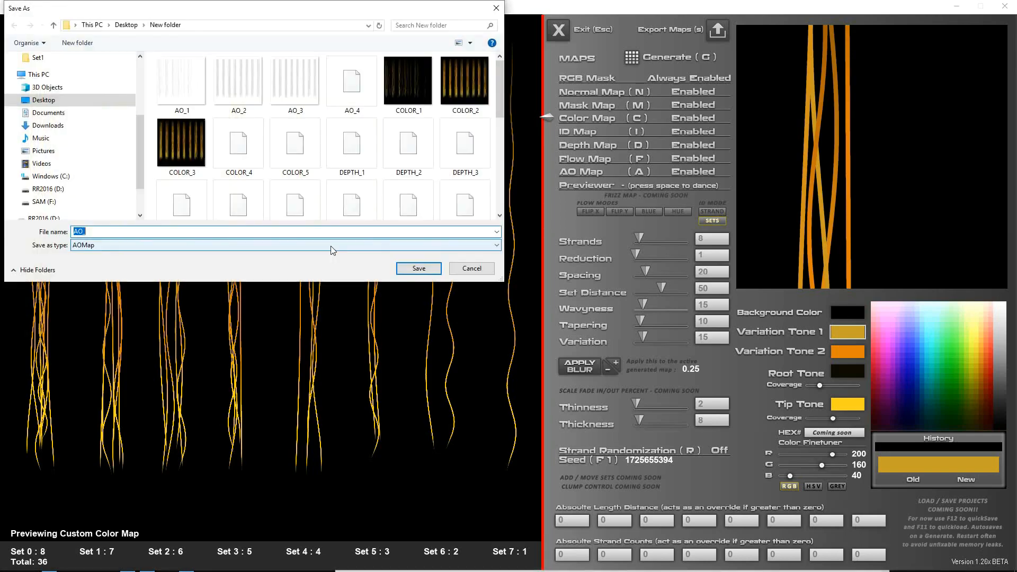
click(332, 233)
text(5)
click(416, 266)
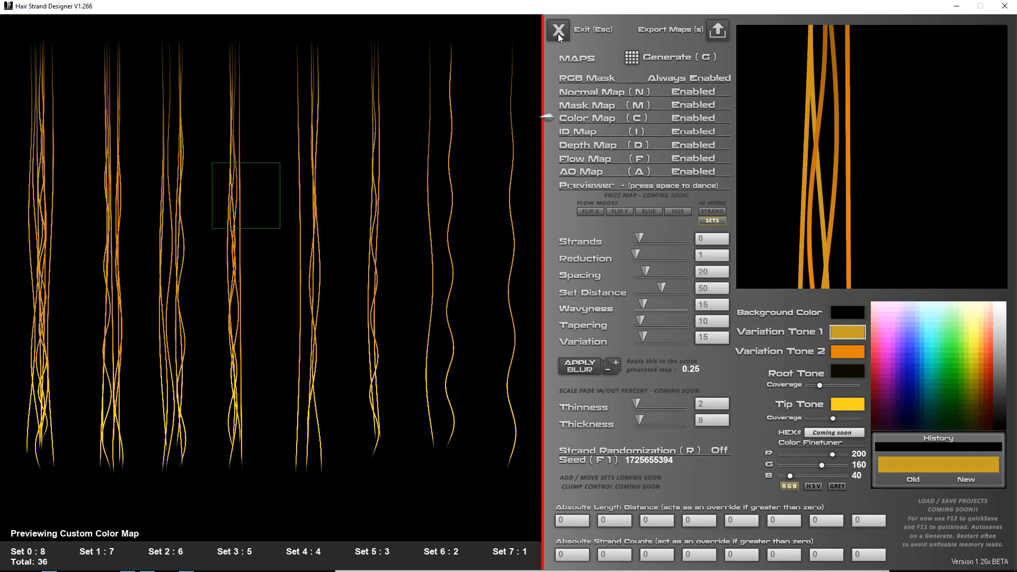
Exit Hair Strand Designer, relaunch it from the HairStrand-Designer-V1-266 folder and quickload the saved settings.
key(alt+Tab)
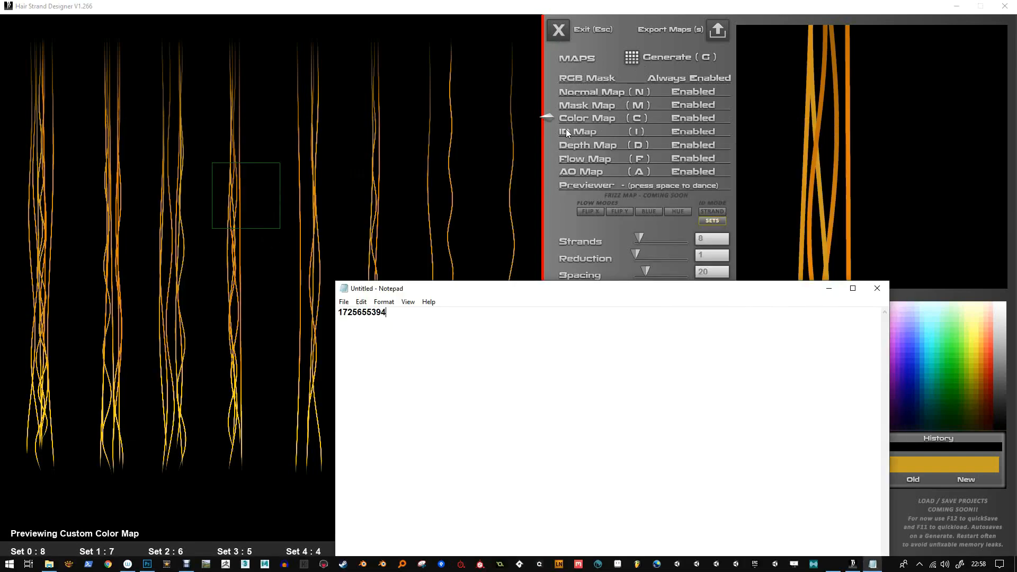
click(564, 31)
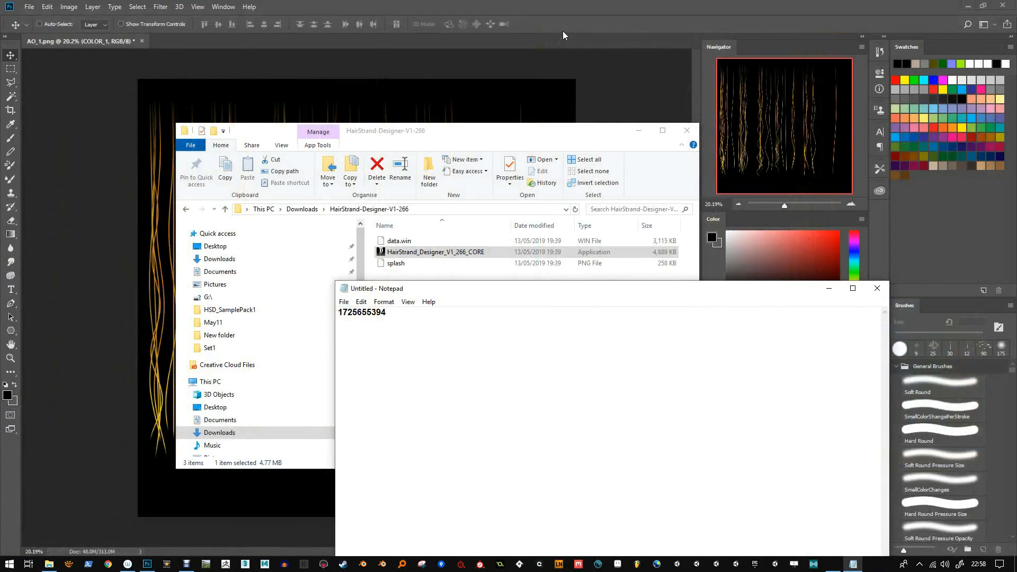
double_click(382, 252)
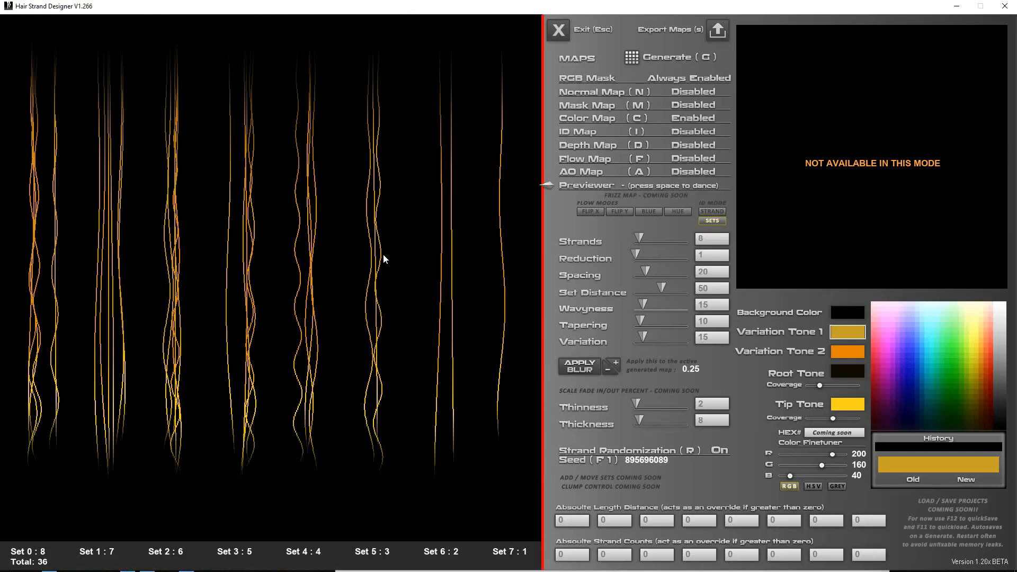
key(F11)
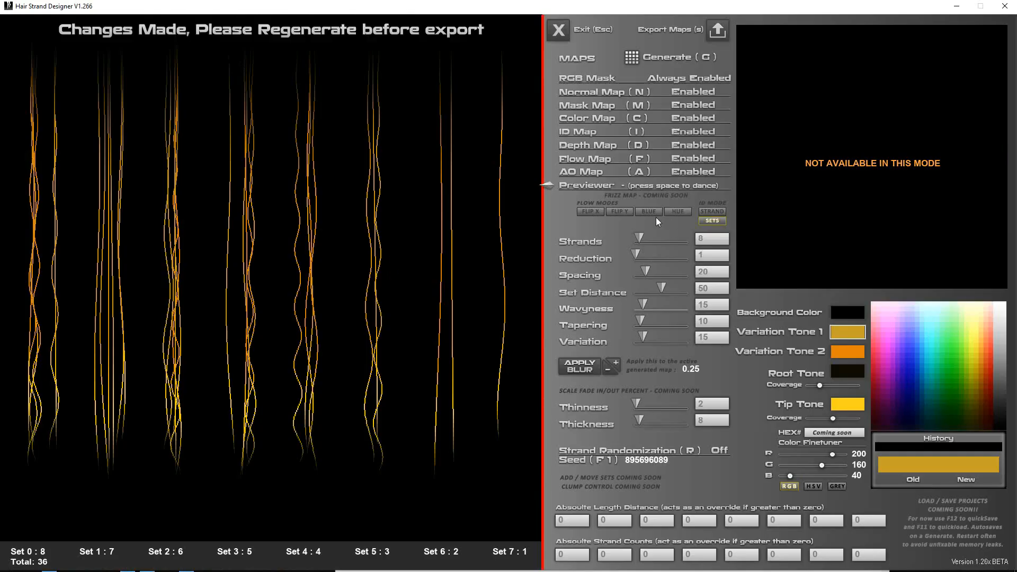
click(611, 459)
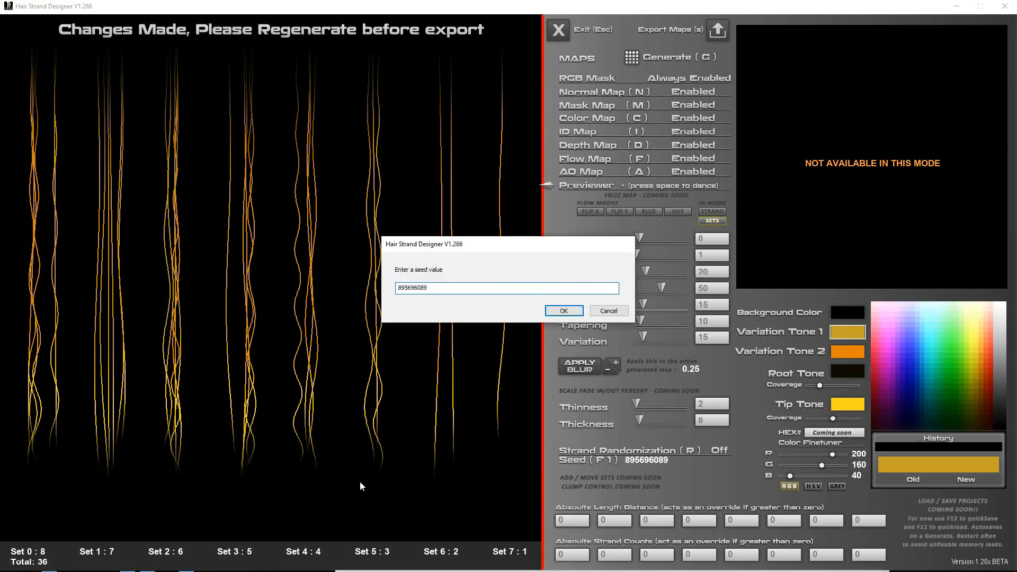
key(alt+Tab)
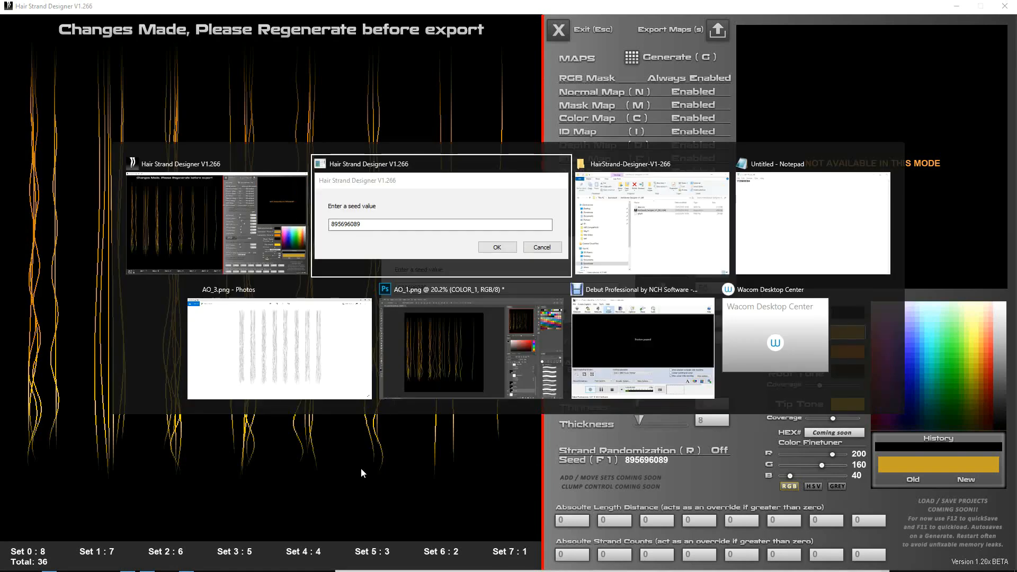
key(alt+Tab)
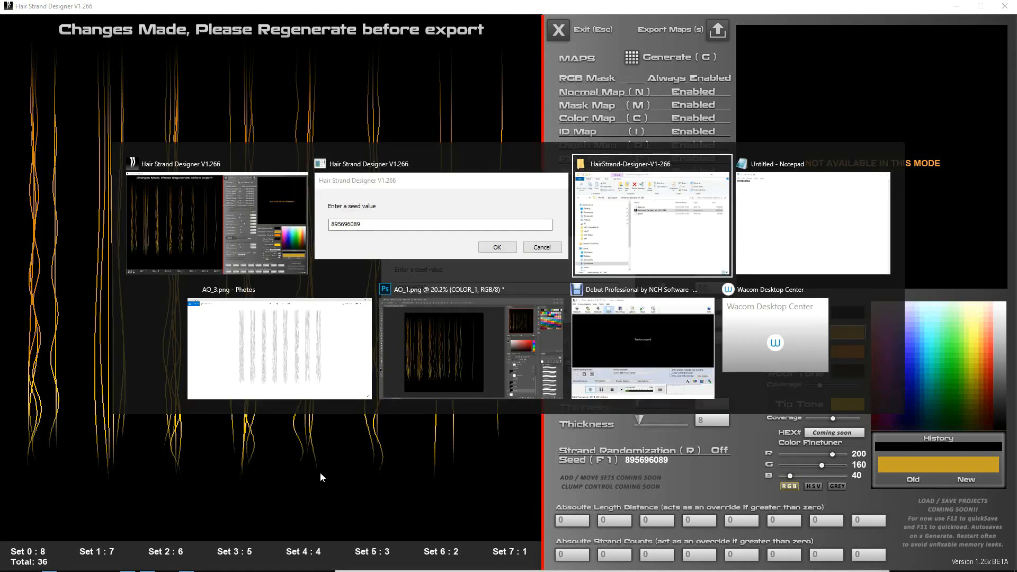
key(alt+Tab)
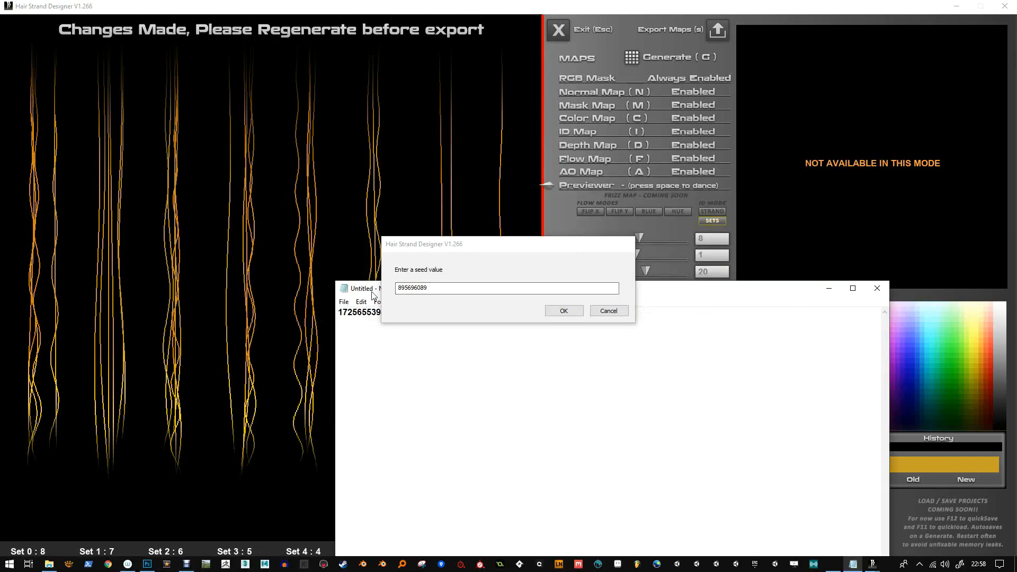
drag(692, 294, 696, 355)
click(437, 375)
drag(436, 374, 305, 378)
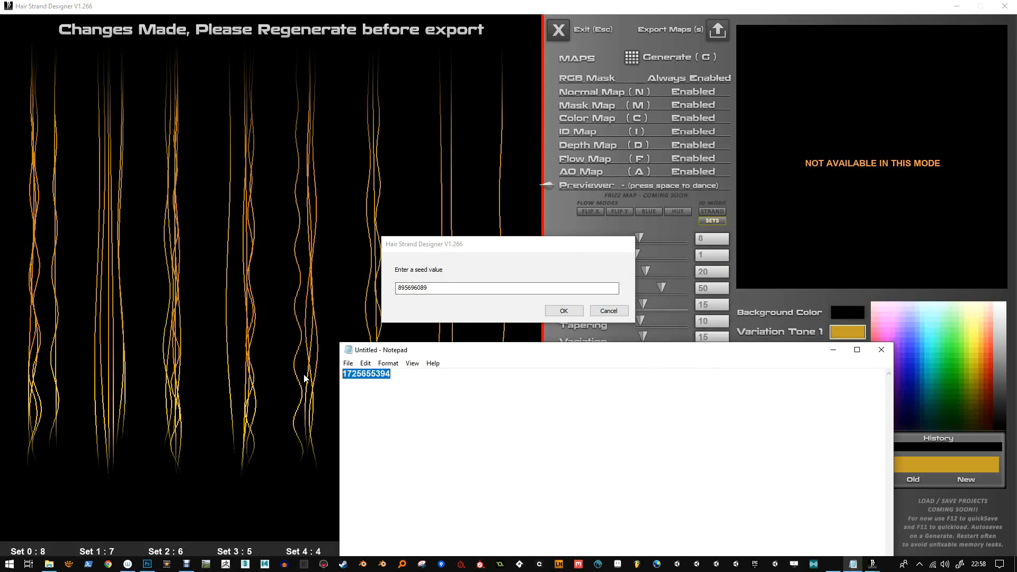
key(ctrl+c)
click(453, 310)
key(ctrl+v)
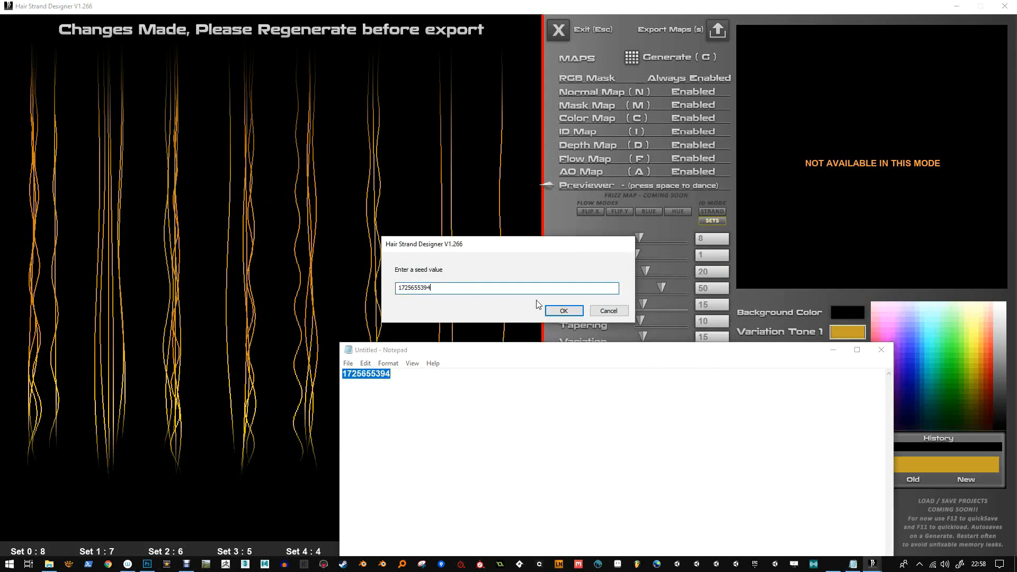
click(564, 311)
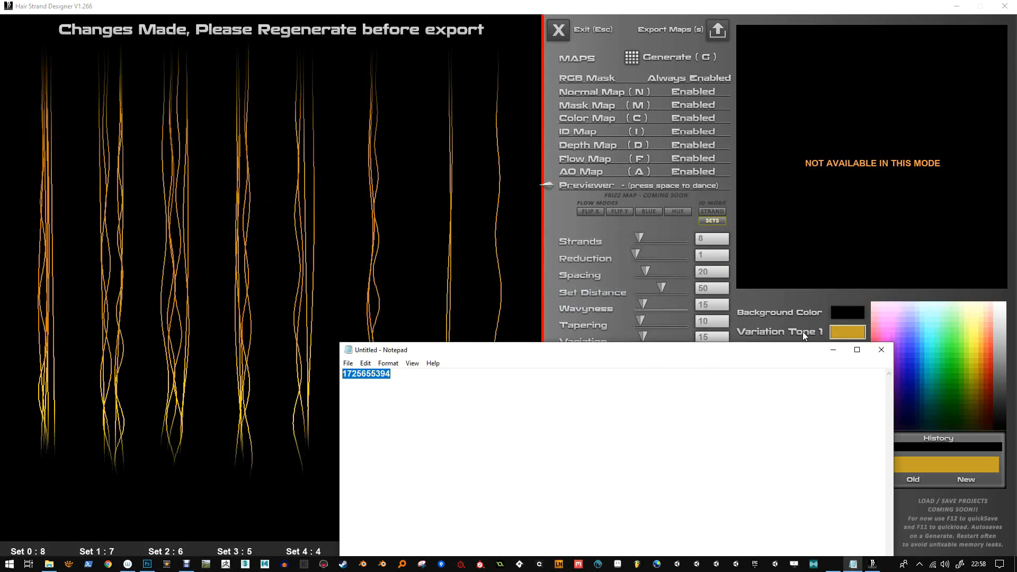
click(453, 251)
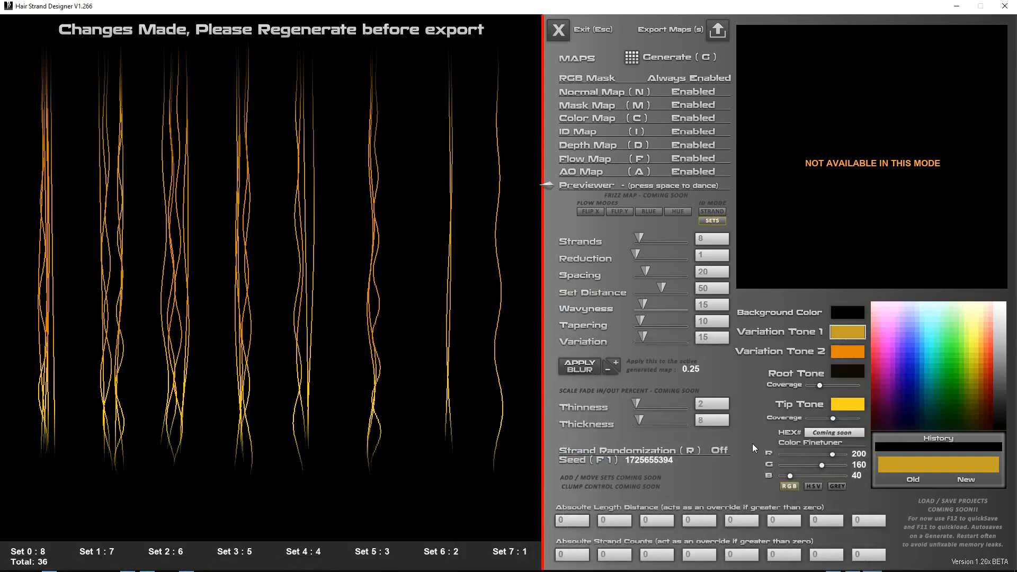
Generate all maps for the seeded layout and start exporting them, saving the RGB mask as RGBMask_6 plus the normal and ID maps.
click(630, 58)
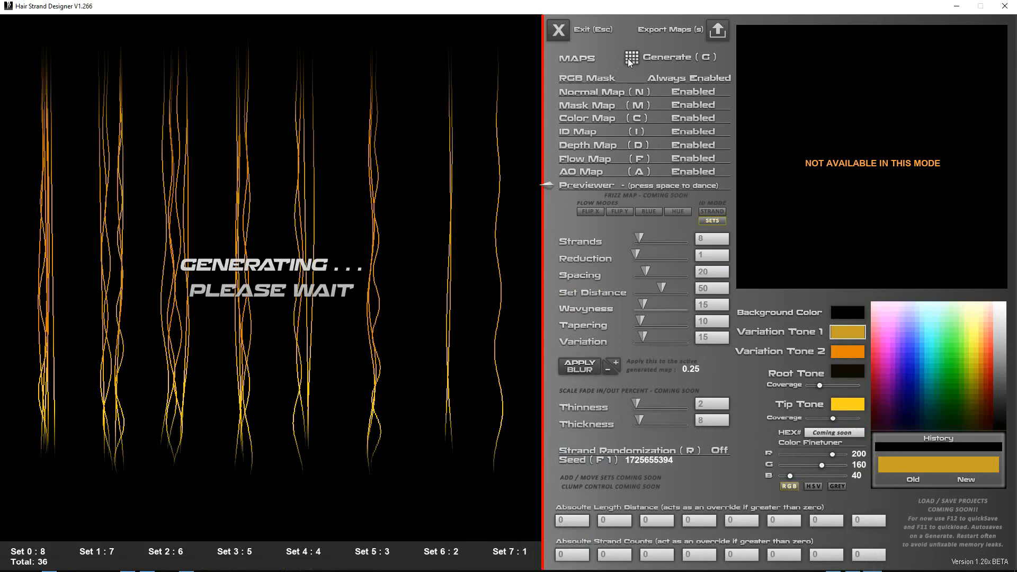
click(720, 32)
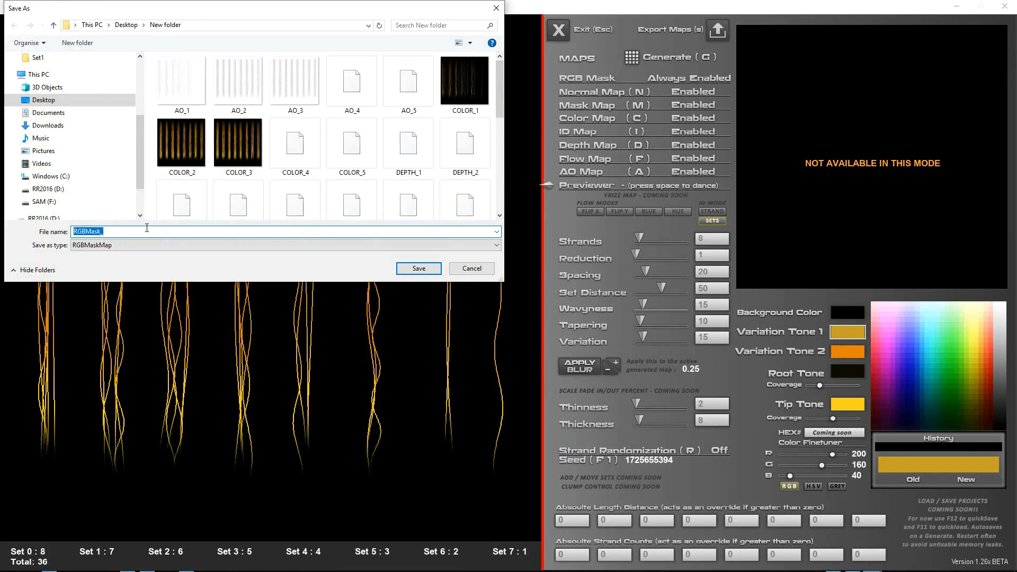
click(147, 230)
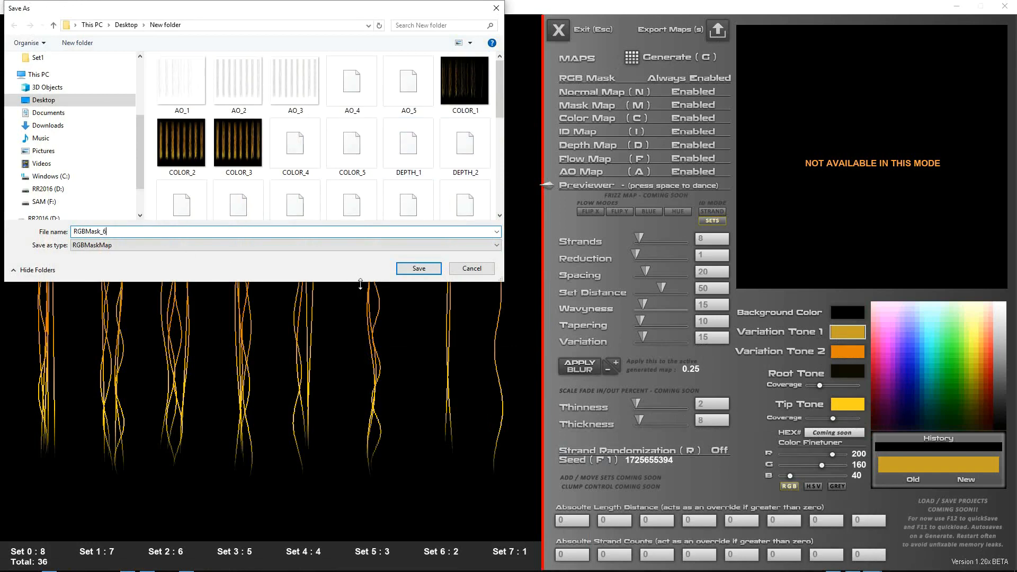
click(419, 269)
click(413, 273)
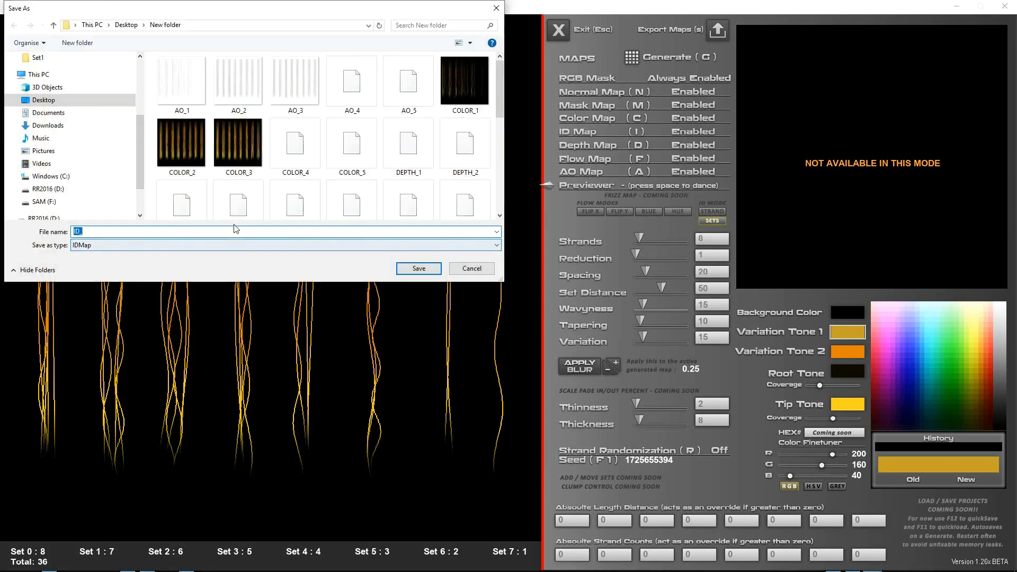
click(415, 270)
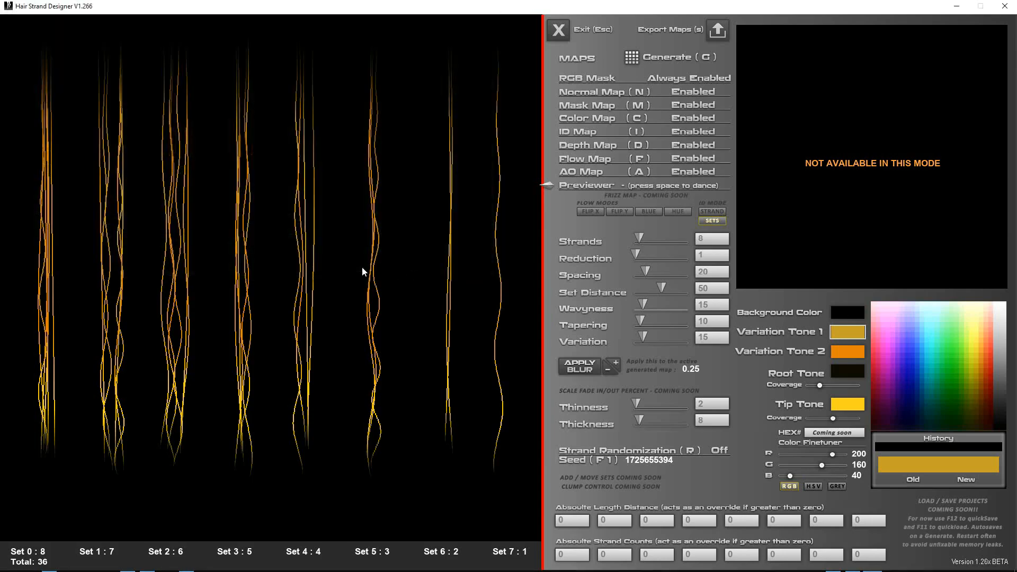
Save the color map as COLOR_6 and the mask map as MASK_6.
click(246, 231)
text(_6)
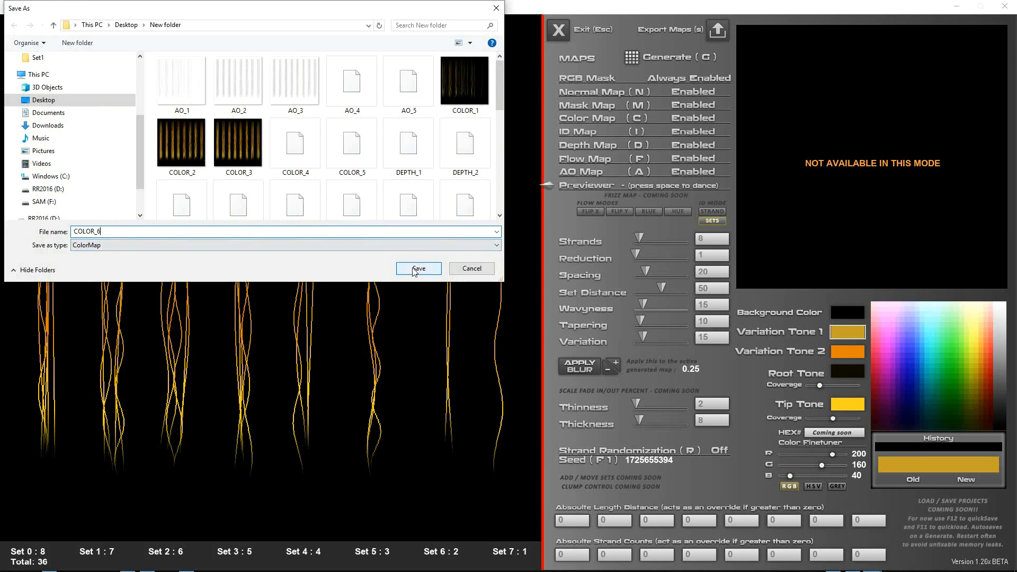
click(415, 270)
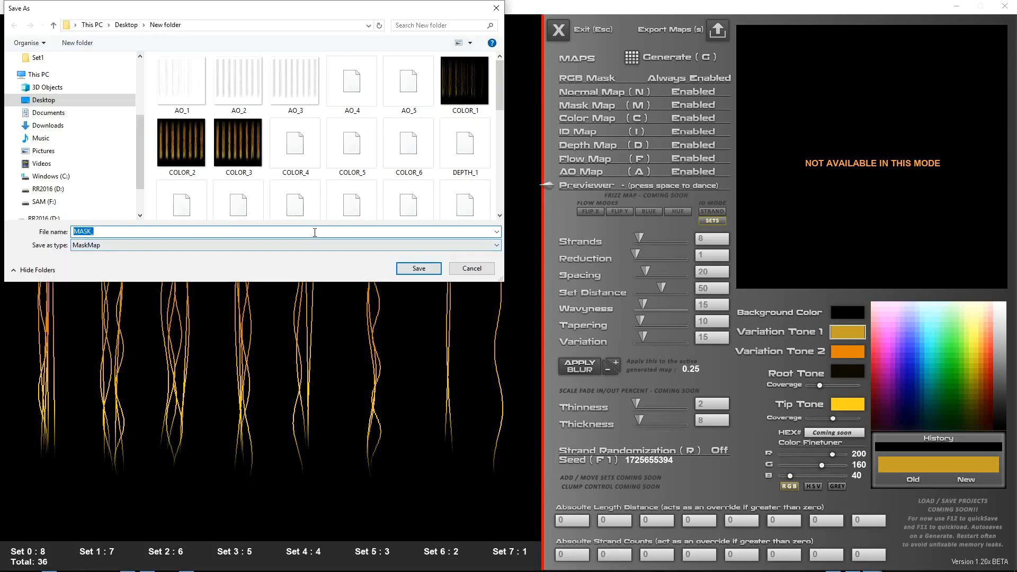
click(246, 232)
text(_6)
click(431, 271)
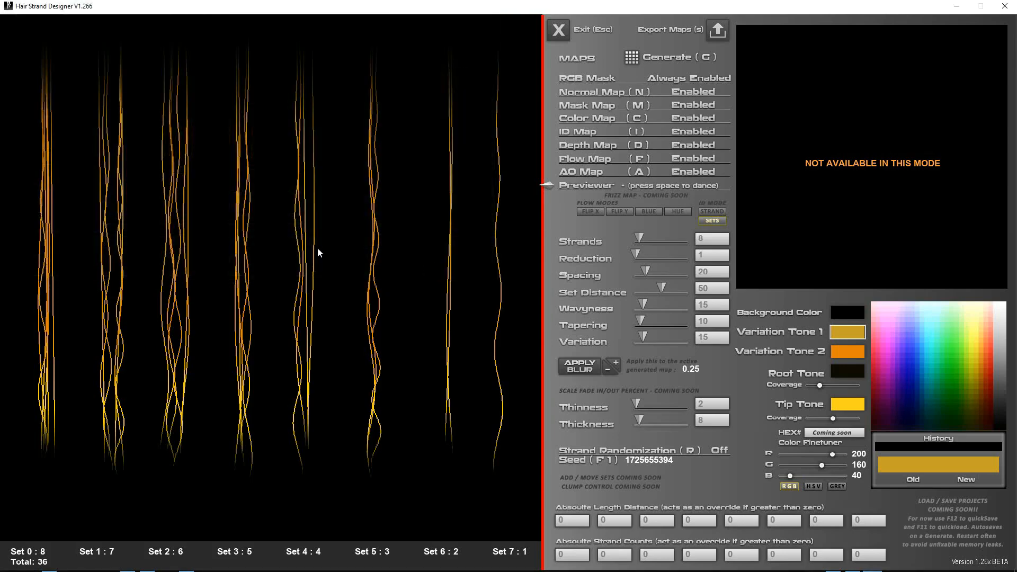
Save the depth map as DEPTH_6 and the flow map as FLOW_6.
click(246, 231)
text(_6)
click(430, 272)
click(246, 232)
text(_6)
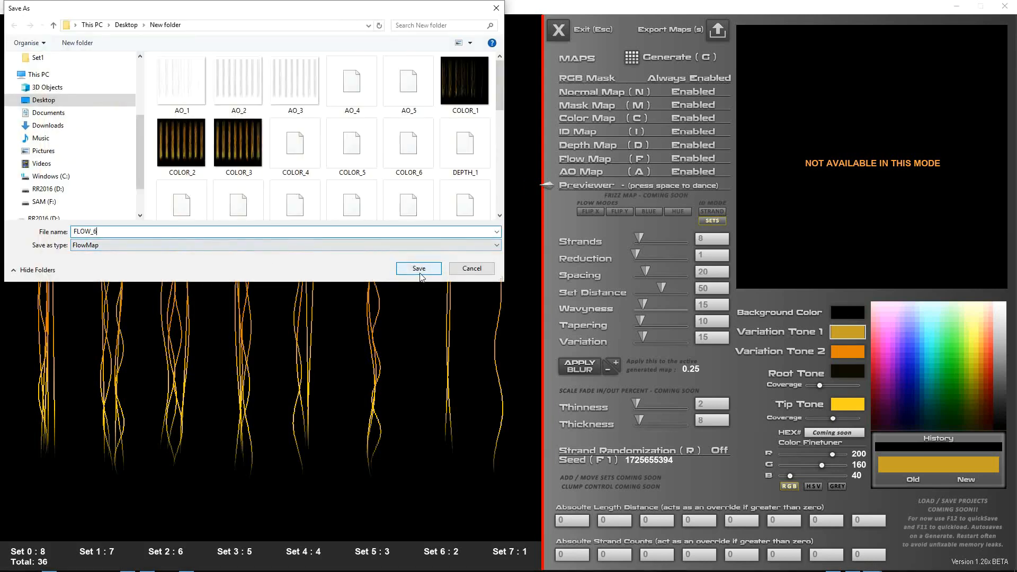
click(430, 272)
Save the AO map as AO_6 and exit Hair Strand Designer.
click(246, 232)
text(_6)
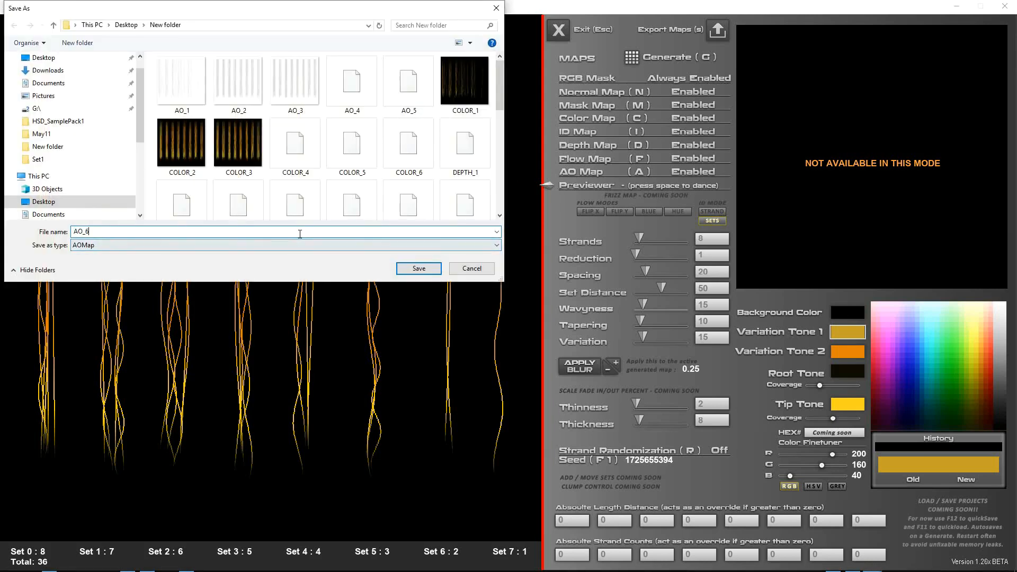
click(430, 272)
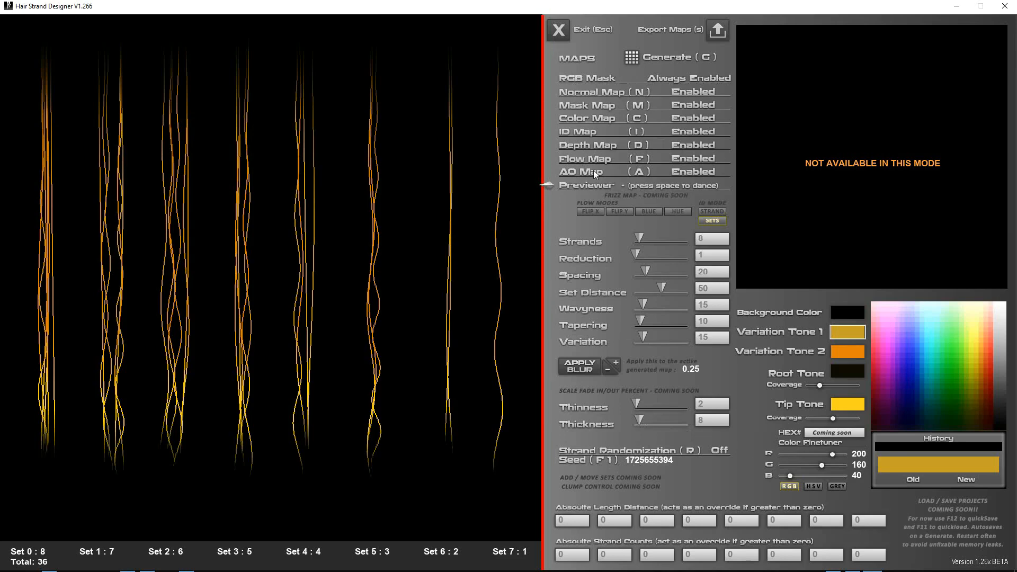
click(558, 30)
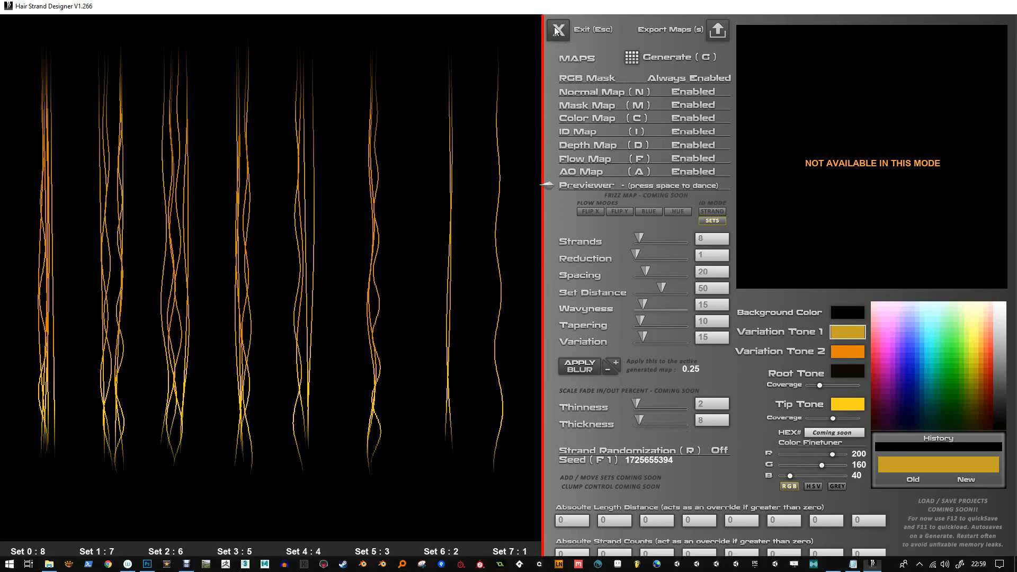
Open the AO_6 image from New folder on the desktop.
click(233, 249)
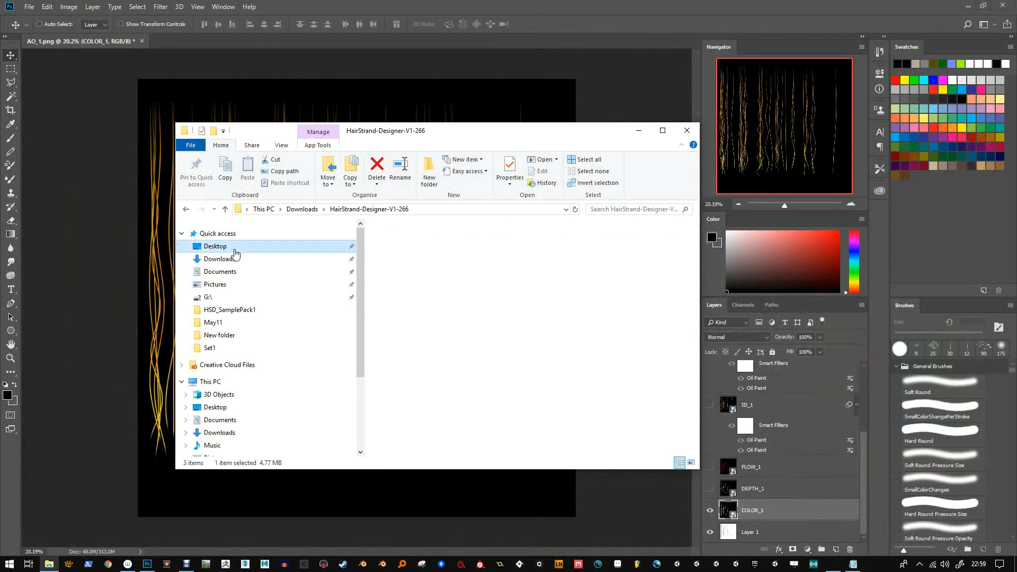
scroll(500, 398, down, 3)
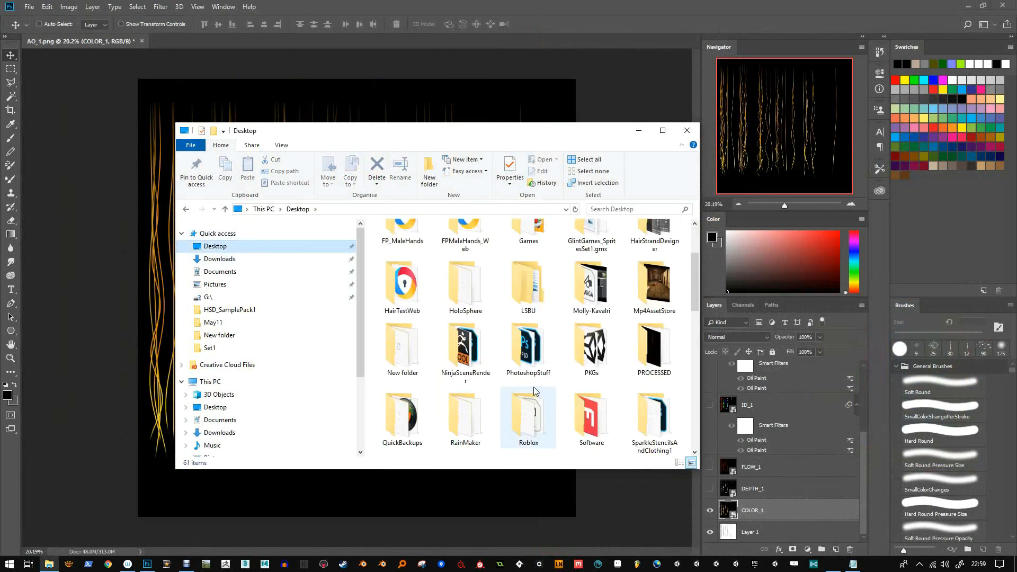
scroll(536, 393, up, 2)
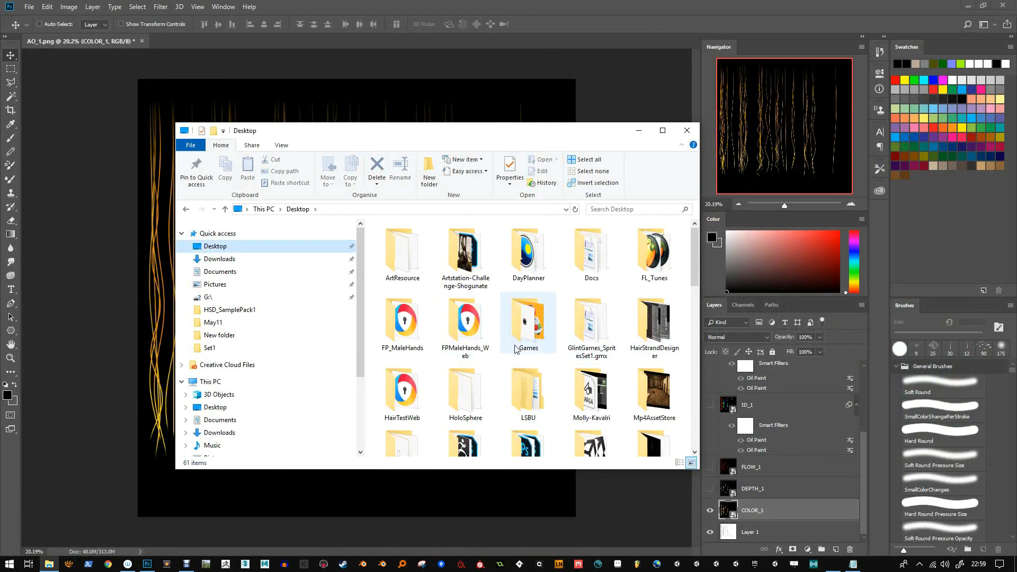
scroll(524, 356, down, 1)
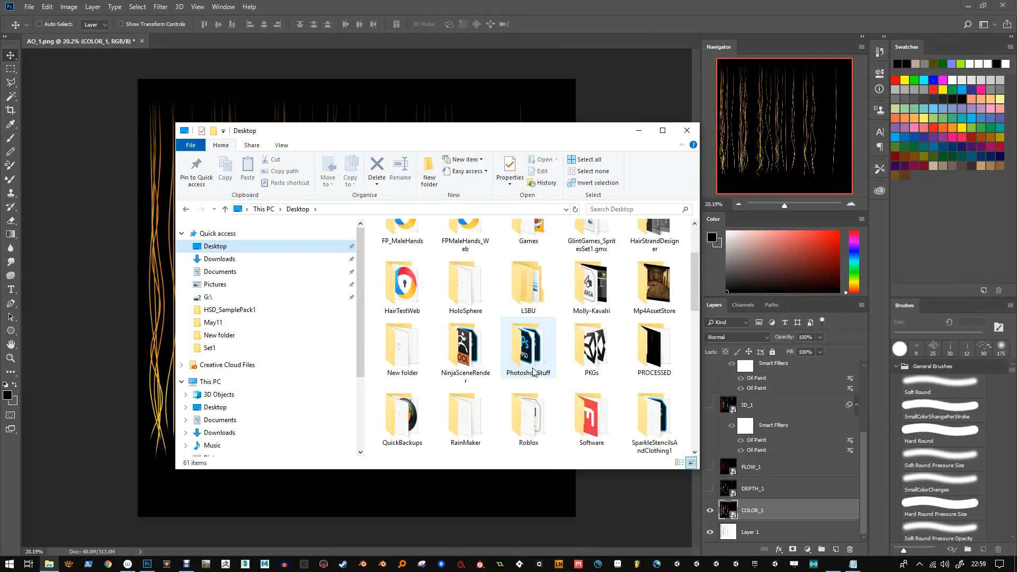
double_click(404, 360)
double_click(652, 254)
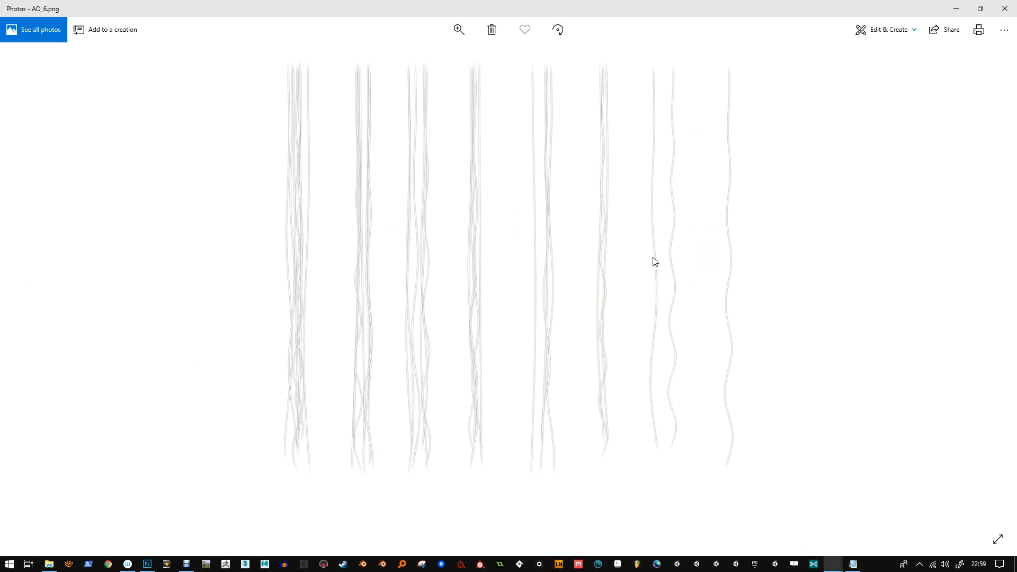
Browse through the exported AO, color and depth map images following AO_6, and close the image viewer.
key(Right)
key(Right)
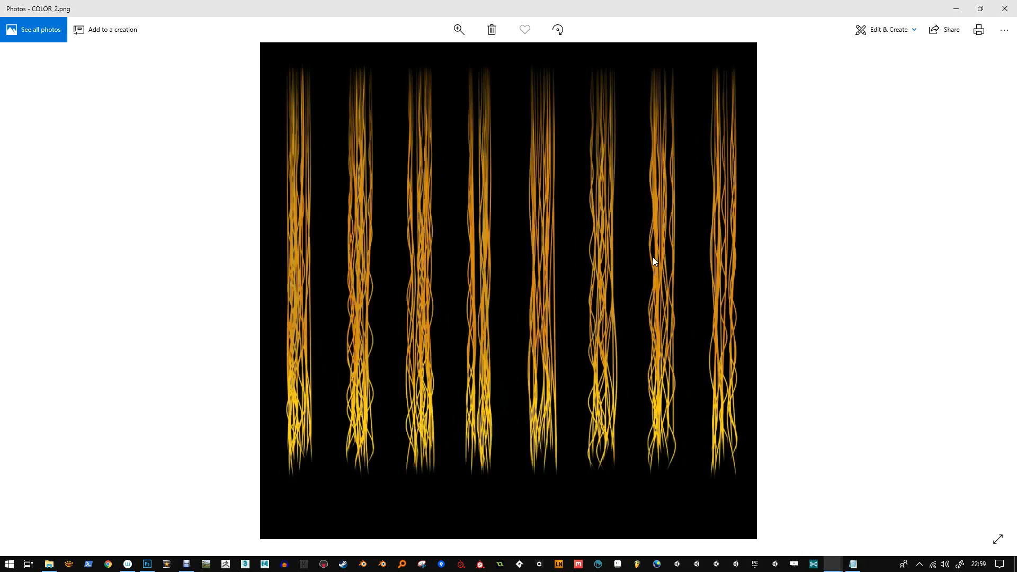
key(Right)
key(Right)
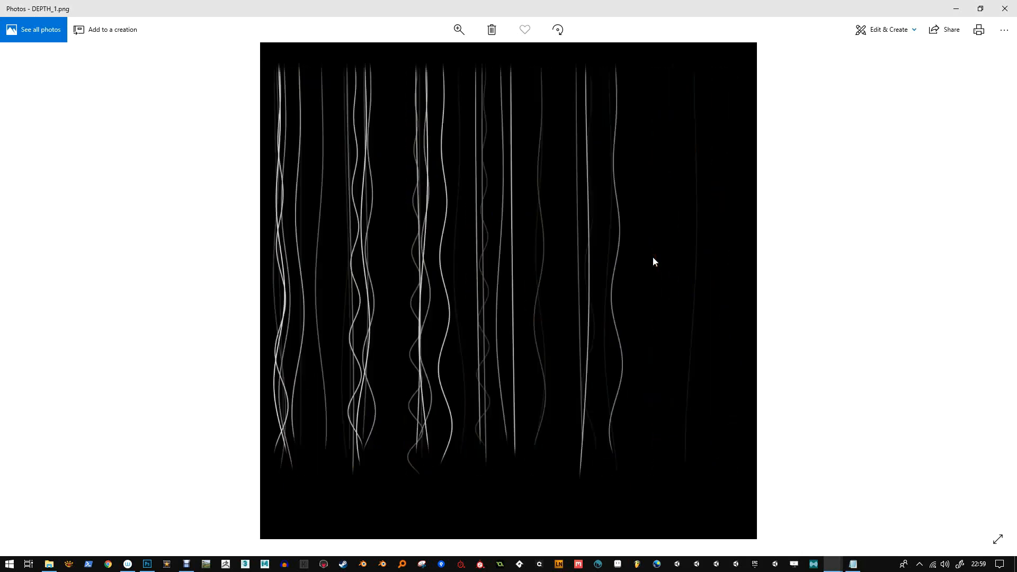
key(Right)
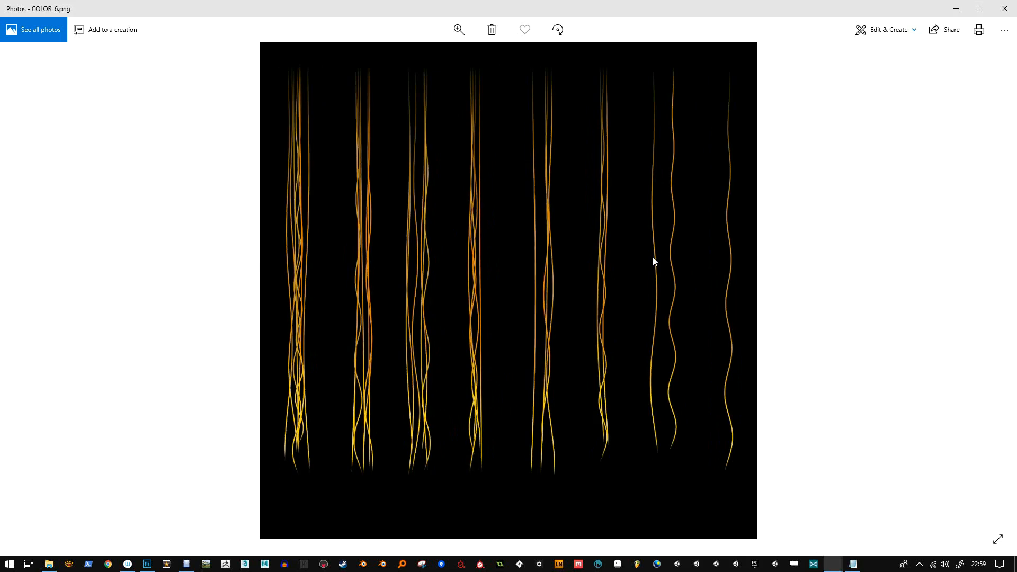
key(Right)
key(Right)
key(Right)
key(Right)
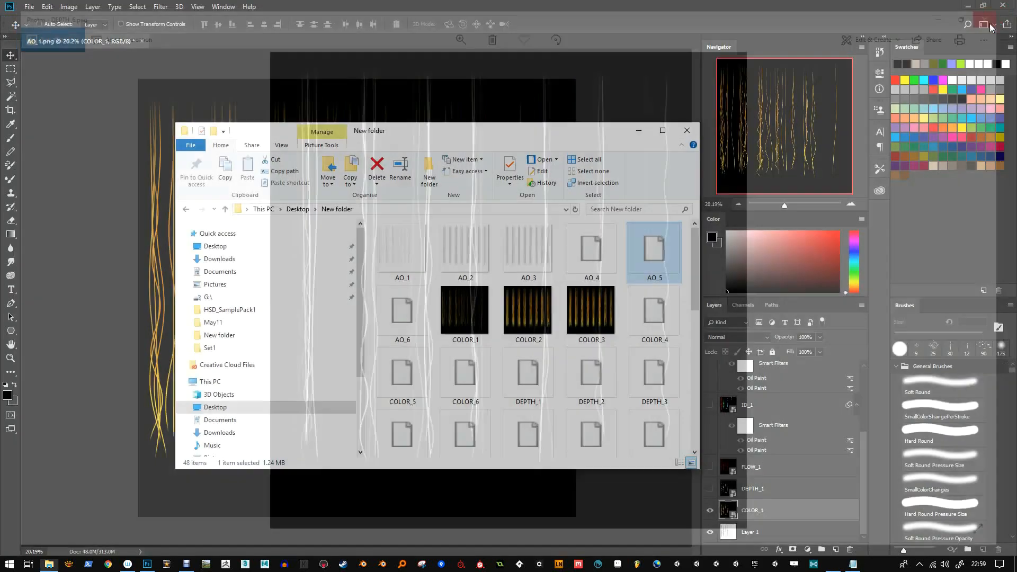
click(1005, 9)
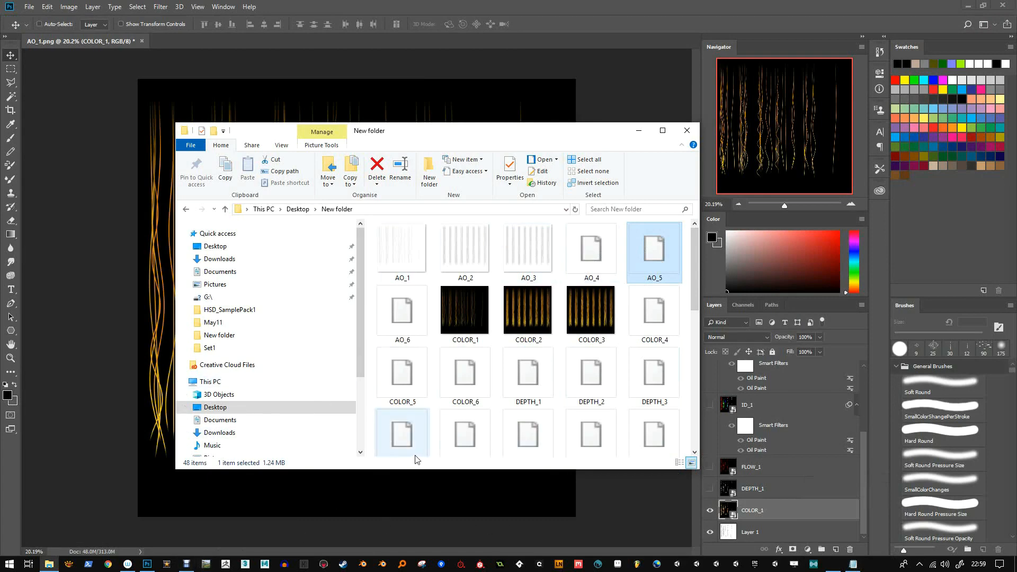
Close the Notepad seed note without saving it and close the New folder window.
click(851, 564)
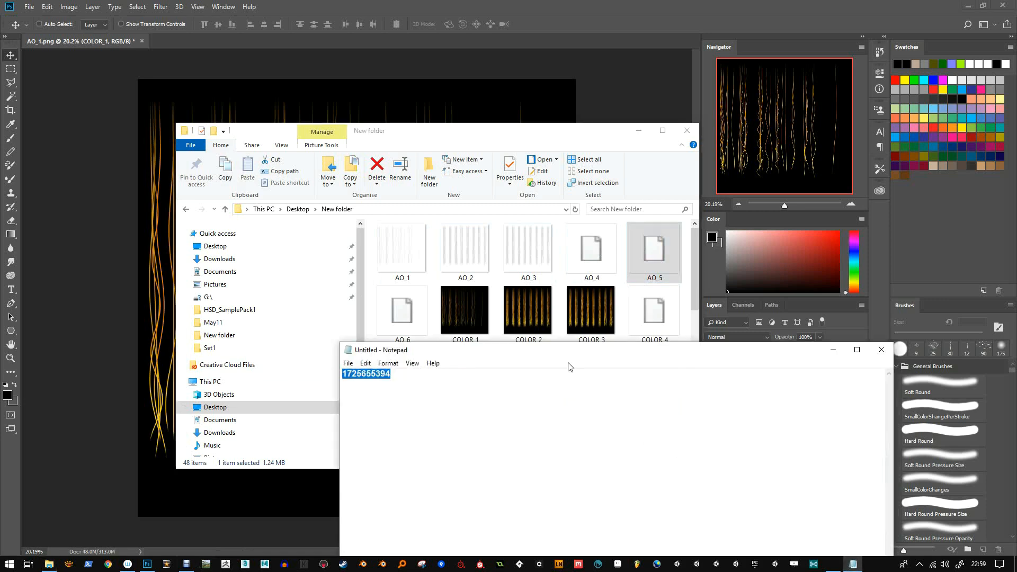
drag(385, 385, 307, 377)
click(609, 395)
click(881, 349)
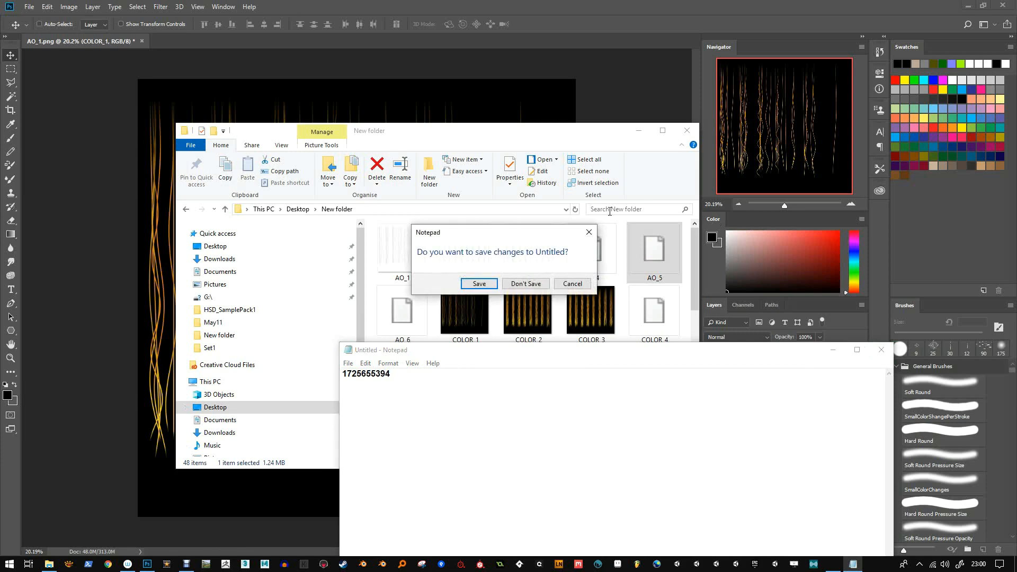
click(524, 283)
click(685, 137)
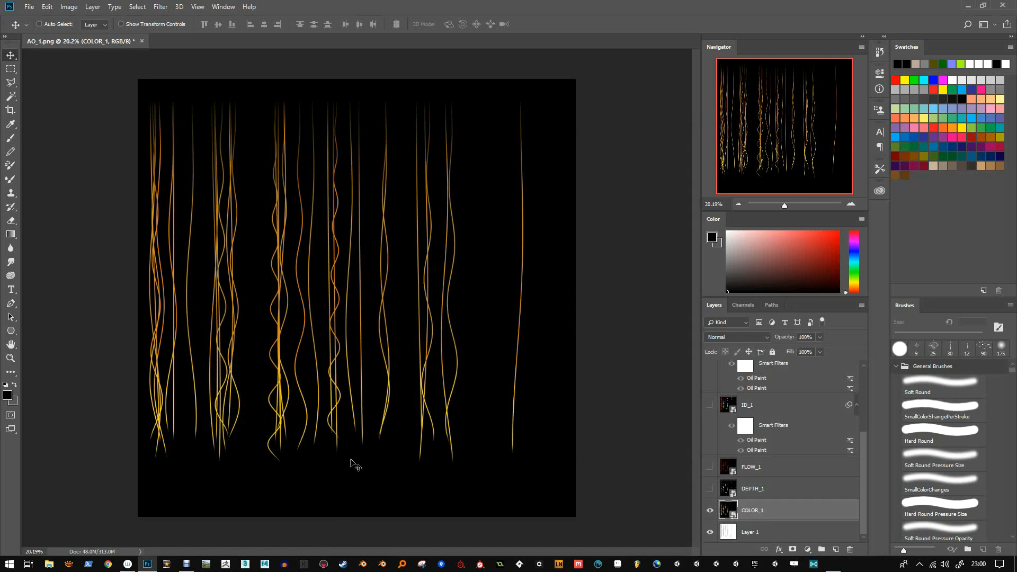
Launch Hair Strand Designer from the HairStrand-Designer-V1-266 folder in Downloads and generate a new strand color map.
click(49, 565)
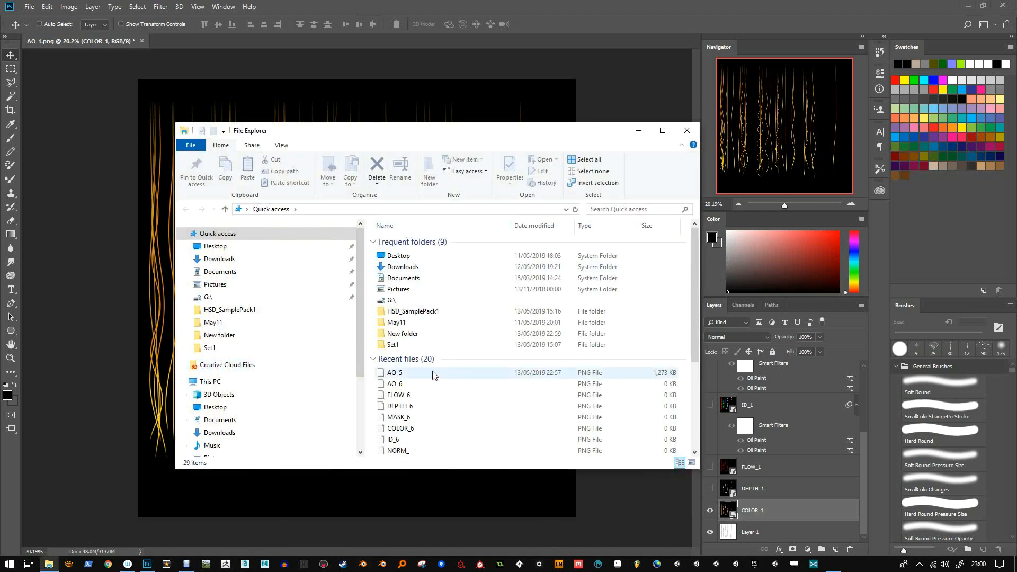
click(223, 259)
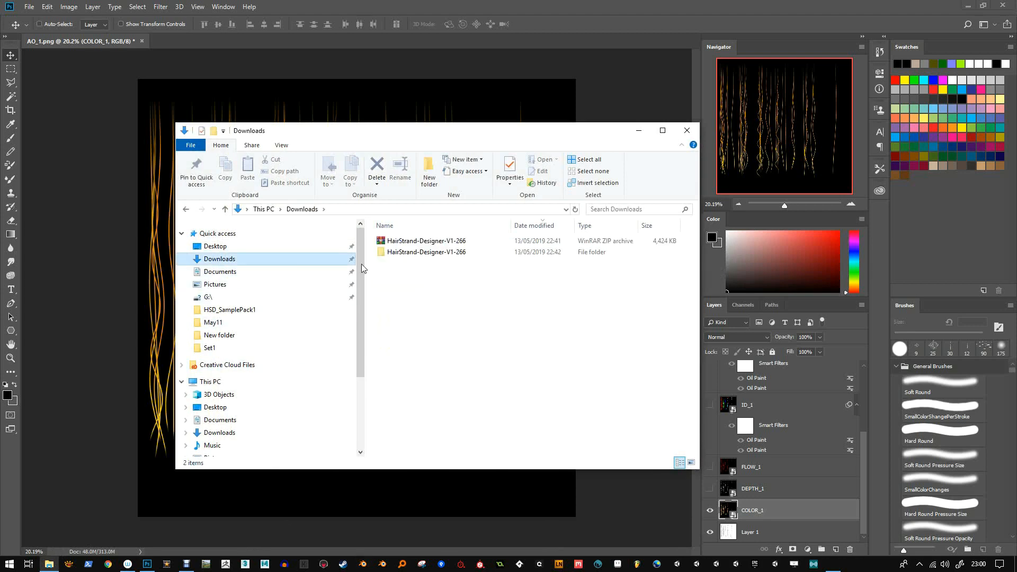
double_click(424, 252)
double_click(412, 252)
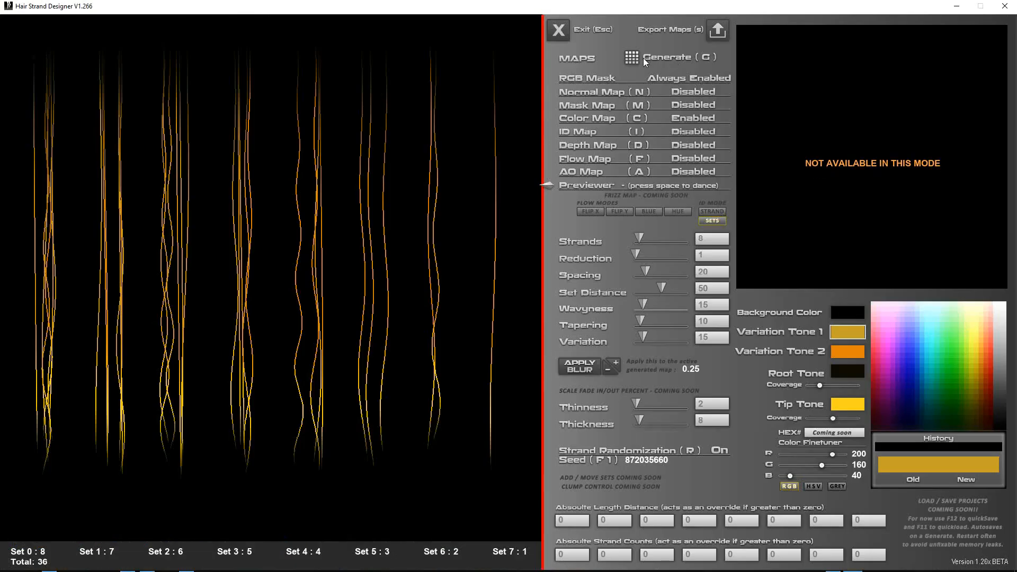
click(636, 60)
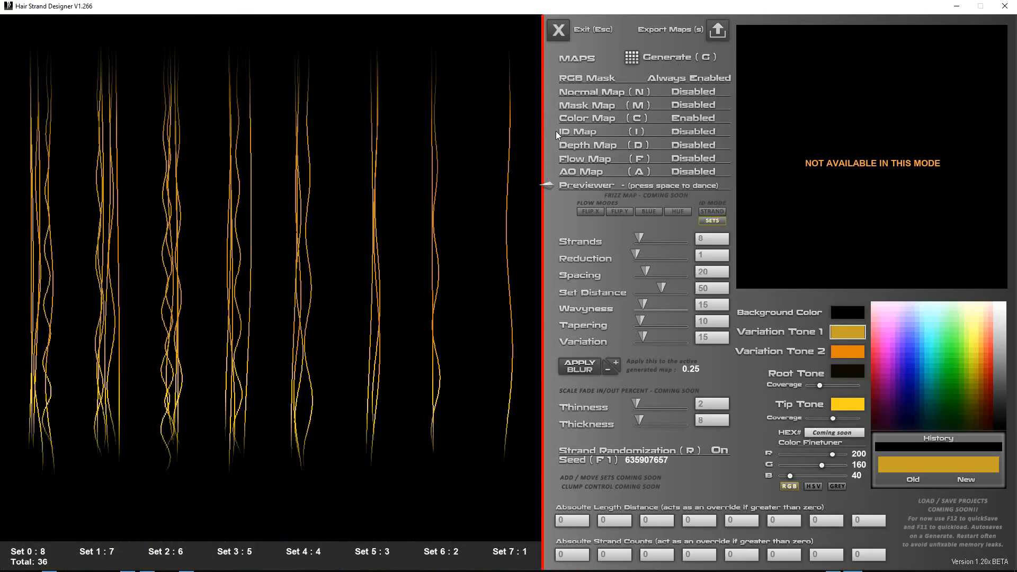
Export the maps to Downloads\HairStrand-Designer-V1-266 as RGBMask_ and COLOR_, and exit Hair Strand Designer.
click(718, 34)
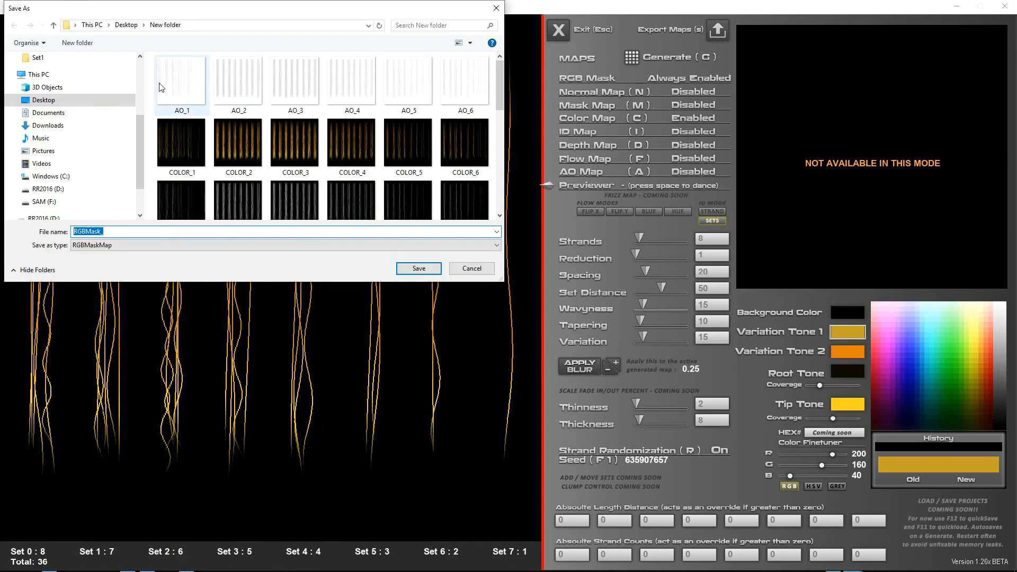
click(57, 126)
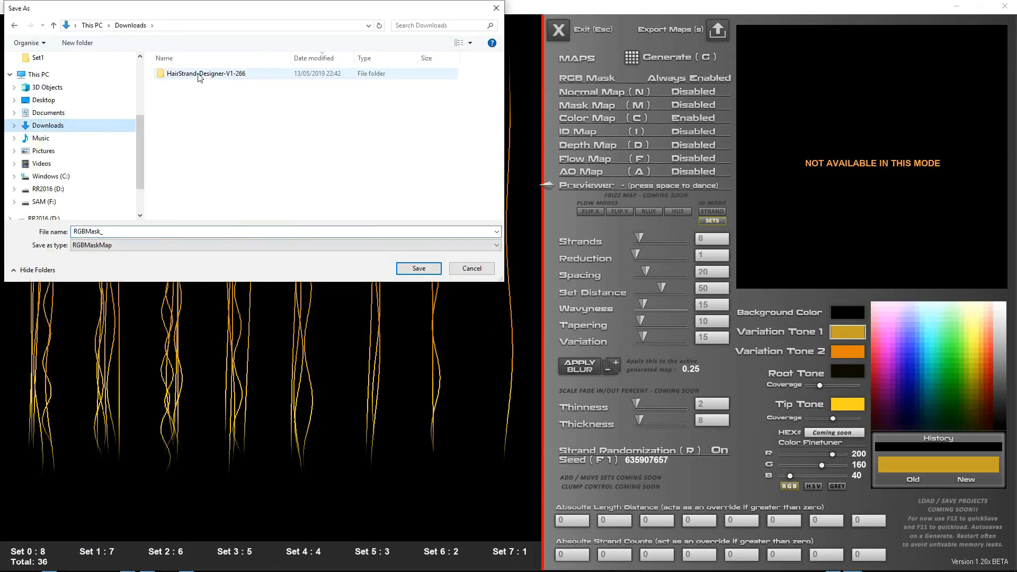
double_click(201, 104)
double_click(87, 231)
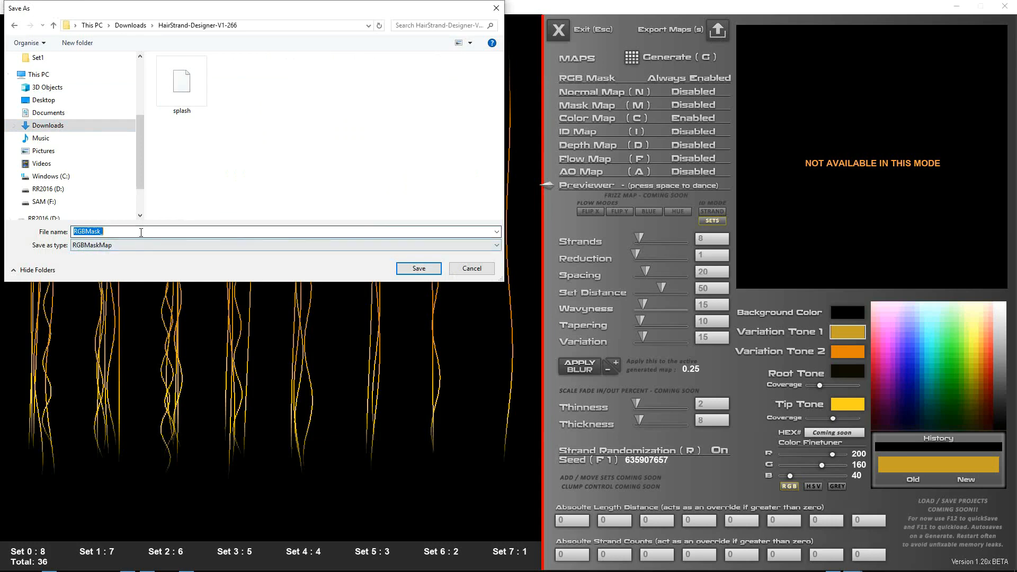
click(418, 268)
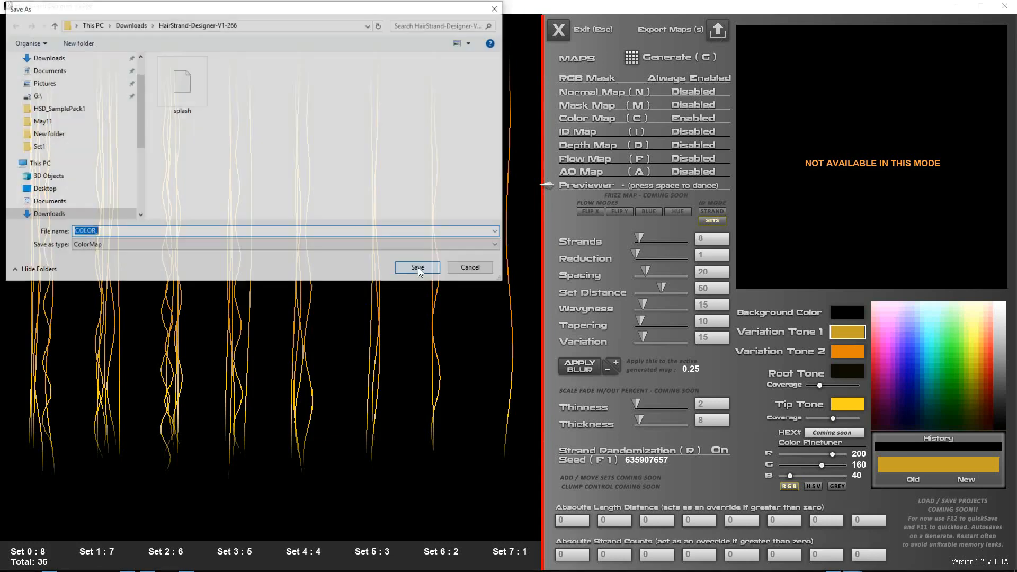
click(412, 268)
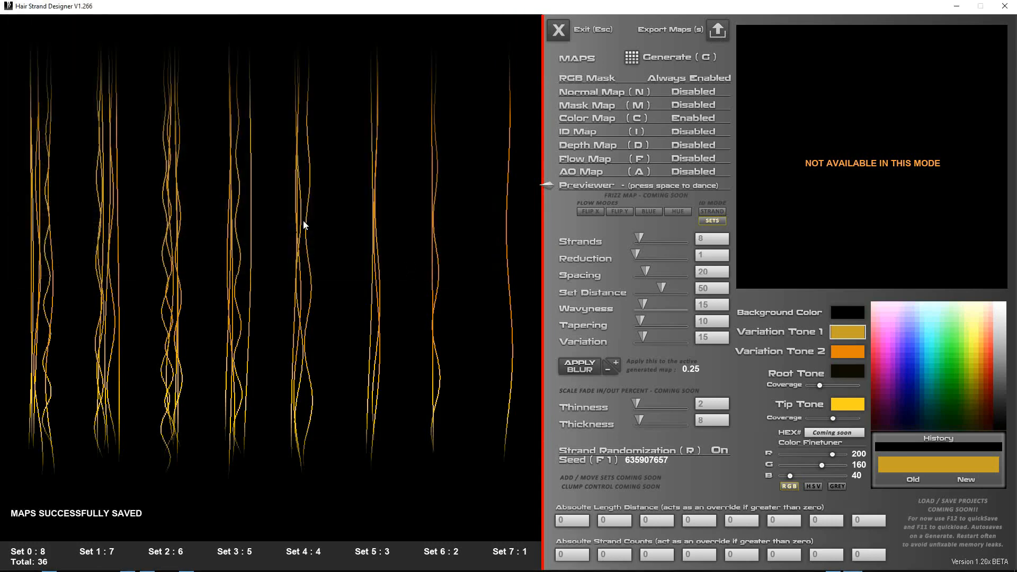
click(561, 25)
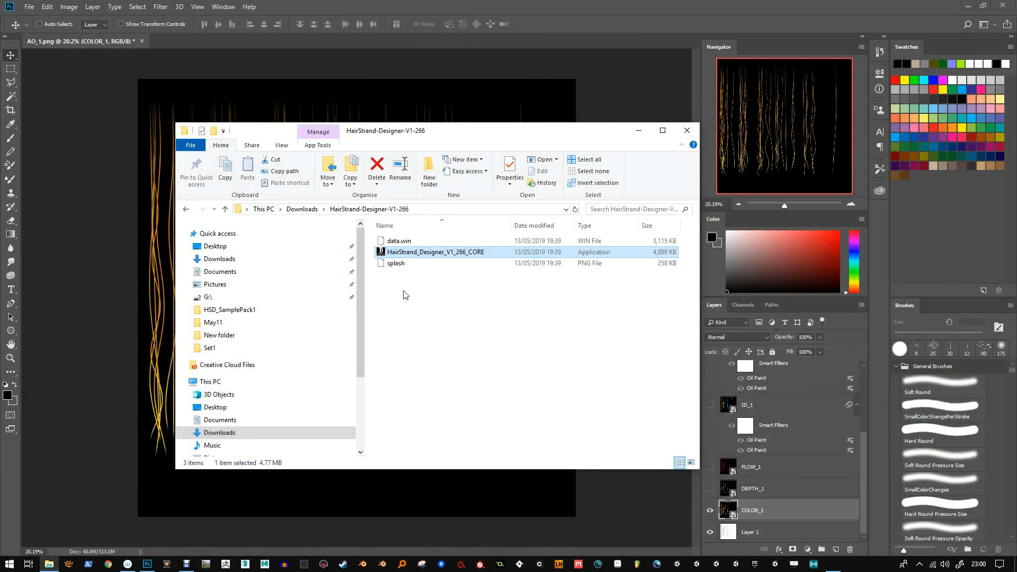
Go to %appdata% in File Explorer, switch to AppData's Local folder and open HairStrand_Designer_V1_266_CORE.
click(430, 209)
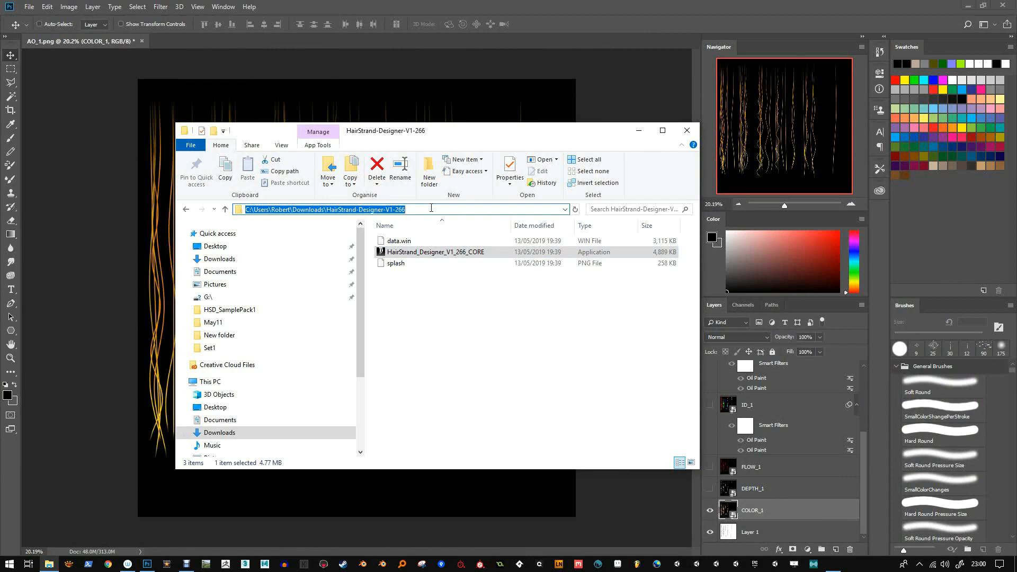
text(%appdata)
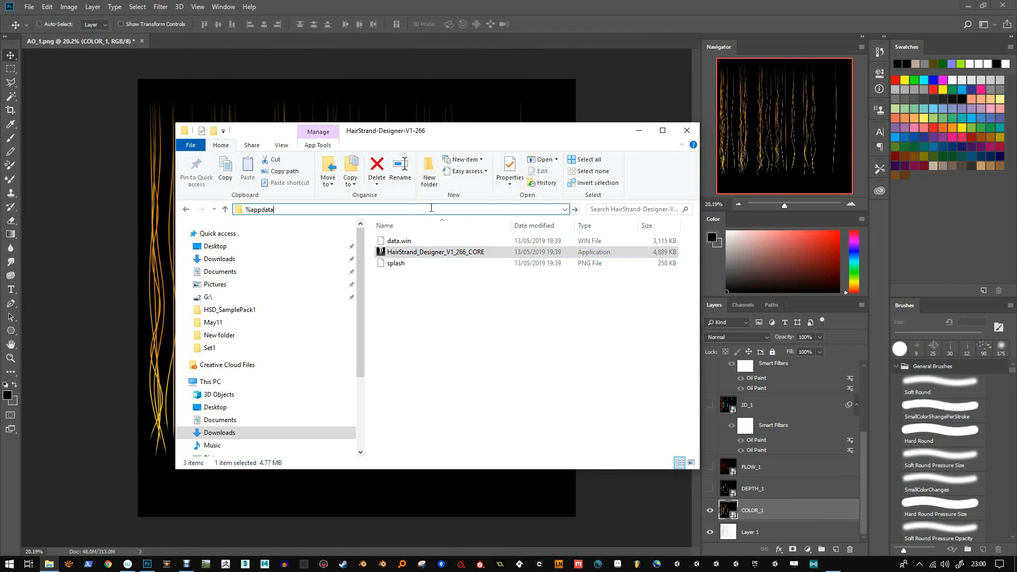
text(%)
key(Return)
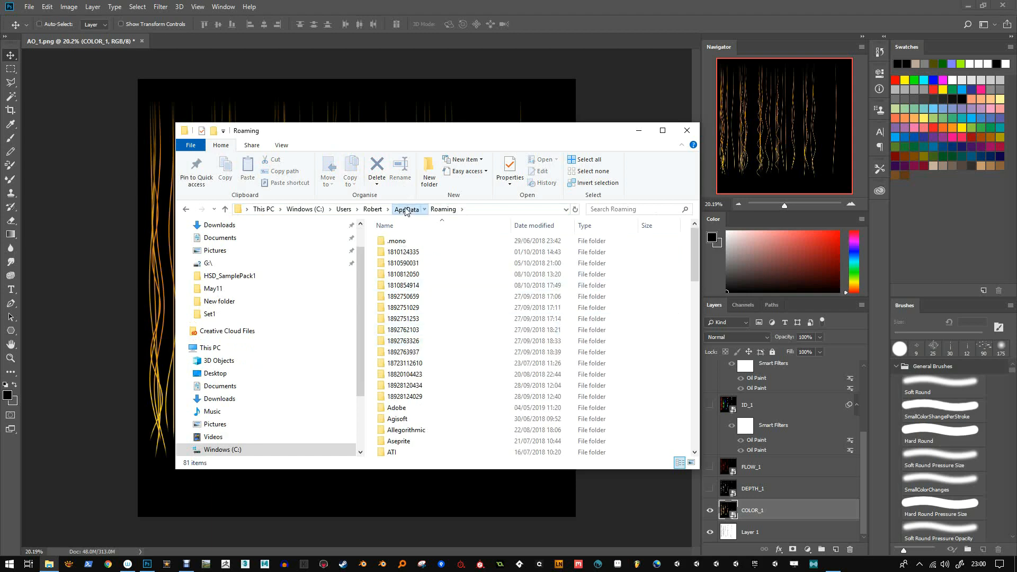
click(406, 208)
double_click(394, 244)
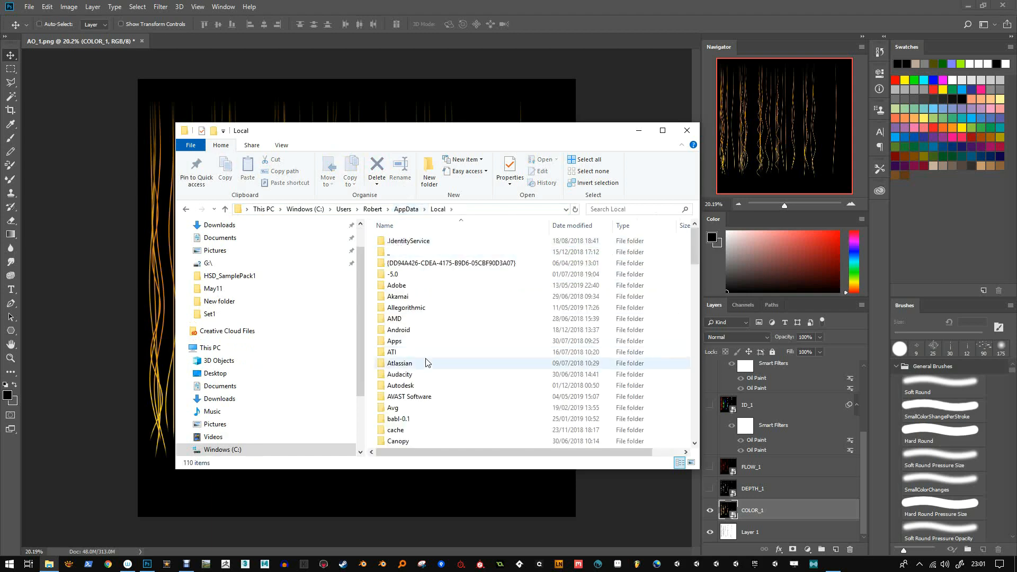
scroll(429, 366, down, 15)
scroll(429, 371, down, 1)
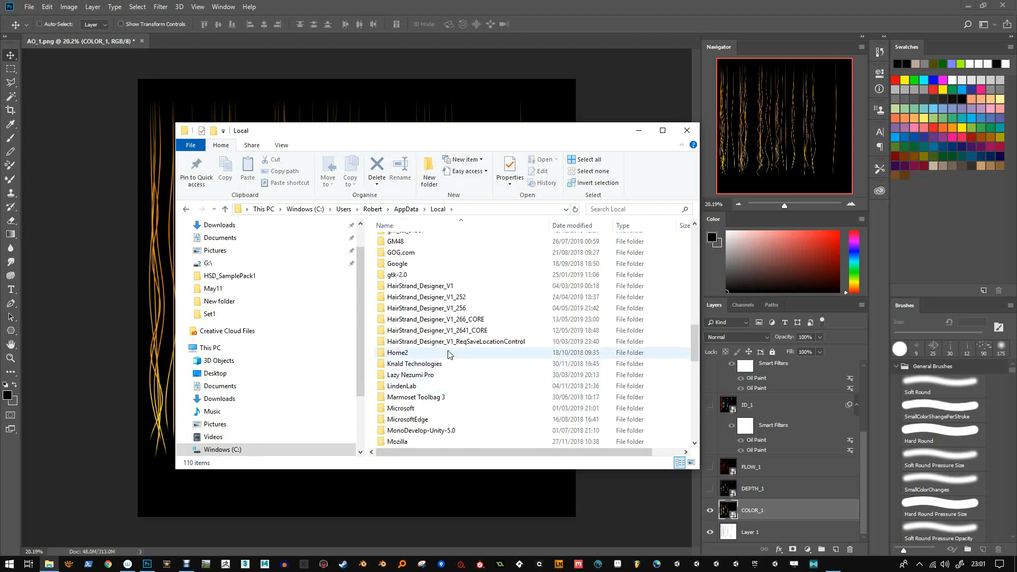
double_click(465, 322)
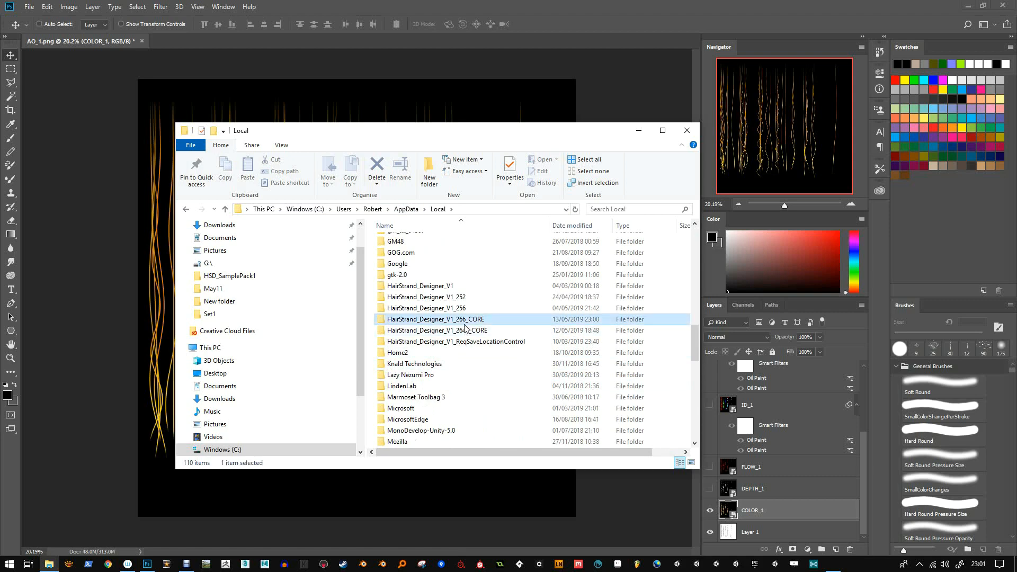
View the COLOR_ and RGBMask_ images in the HairStrand_Designer_V1_266_CORE folder, and close the viewer and folder window.
click(466, 251)
click(539, 263)
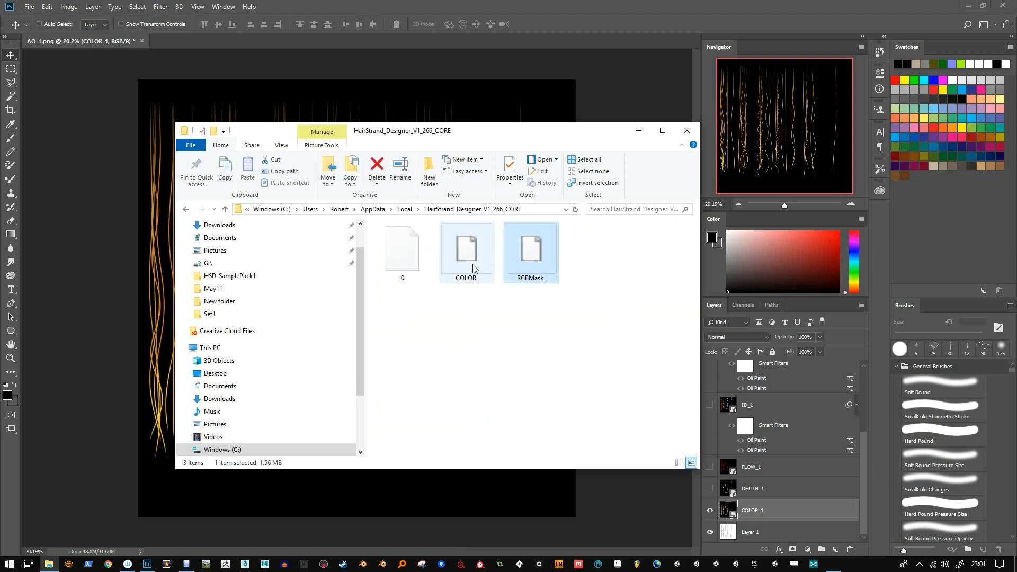
double_click(475, 260)
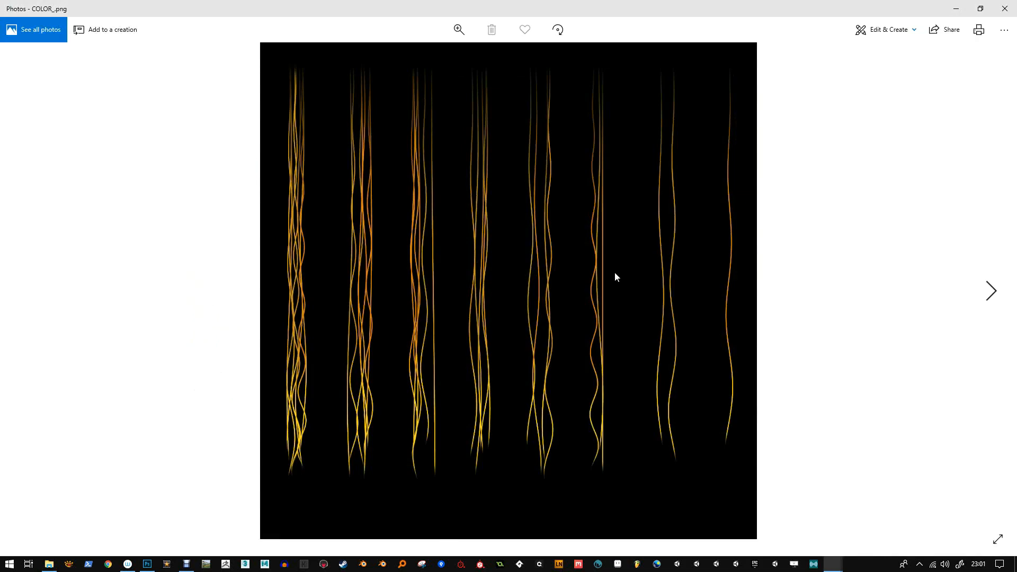
click(989, 291)
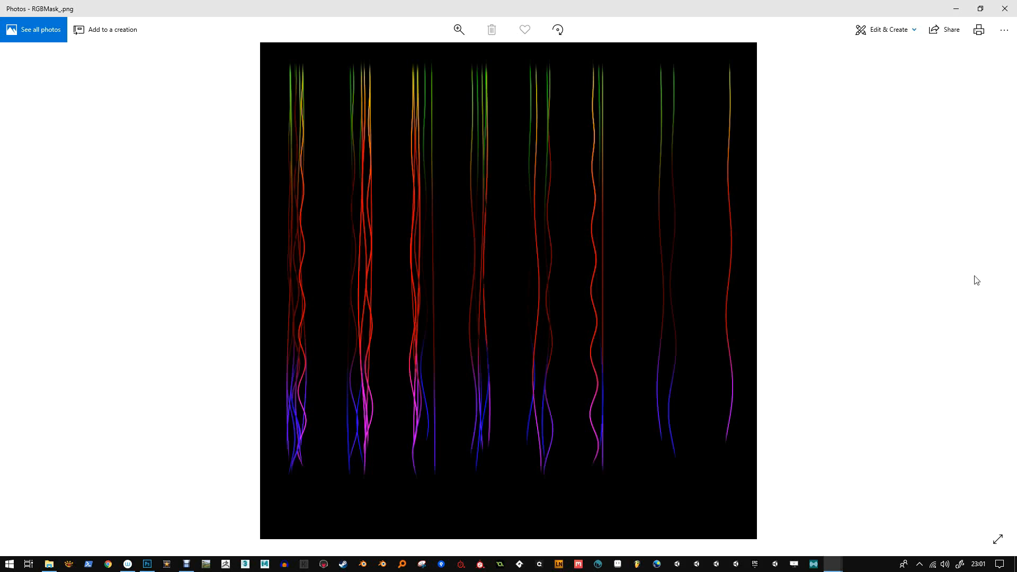
key(Left)
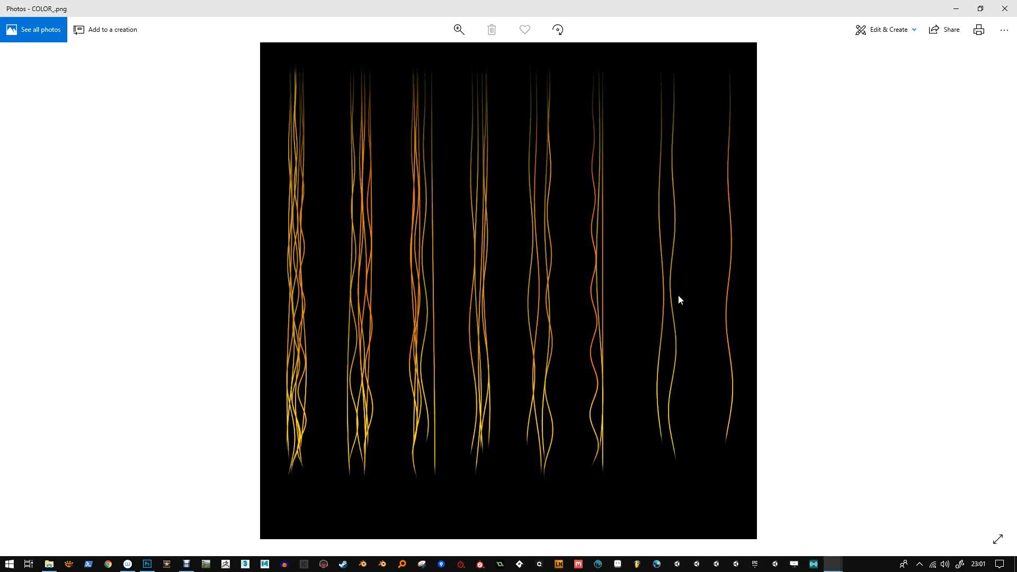
click(1005, 8)
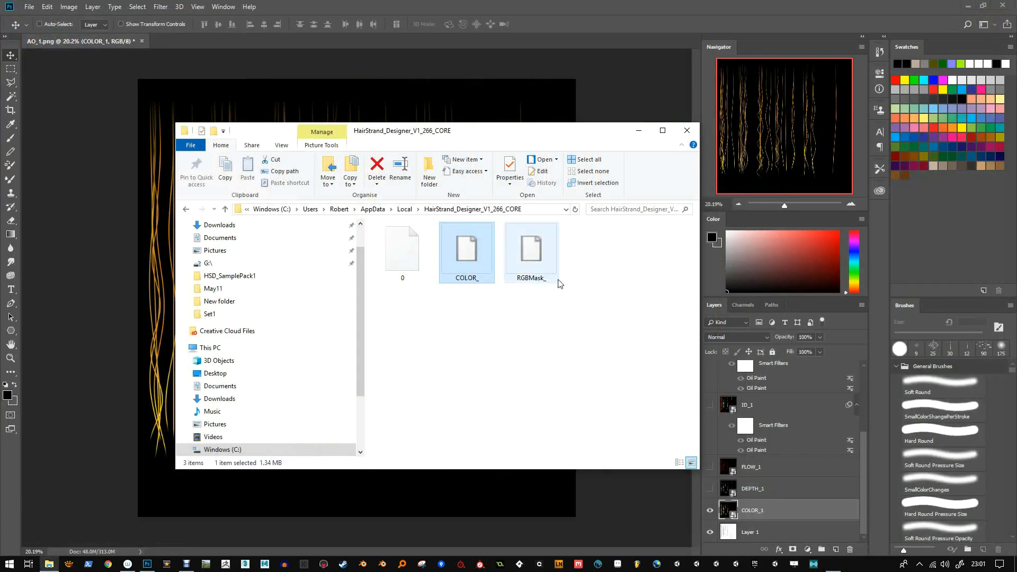
click(682, 135)
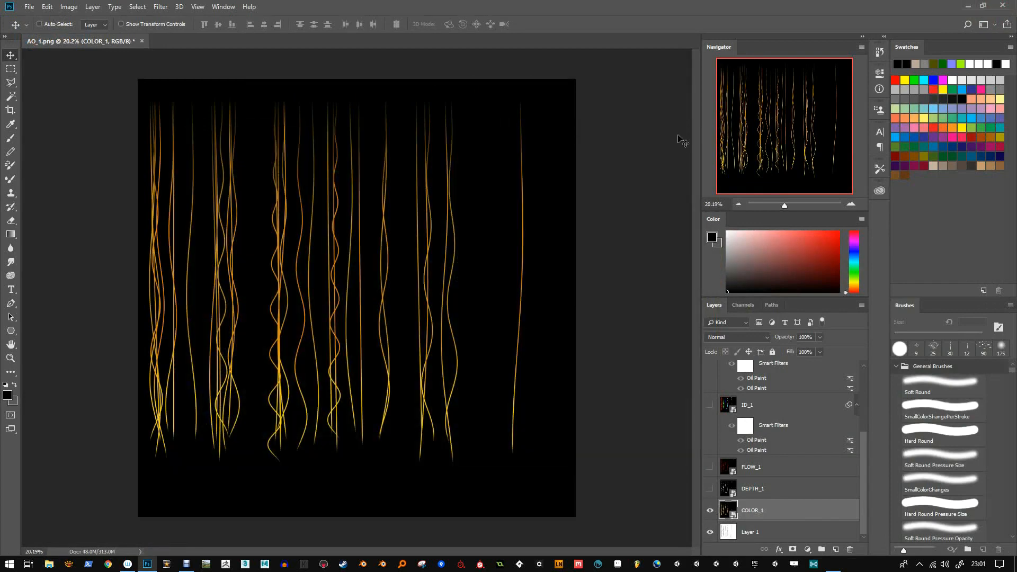